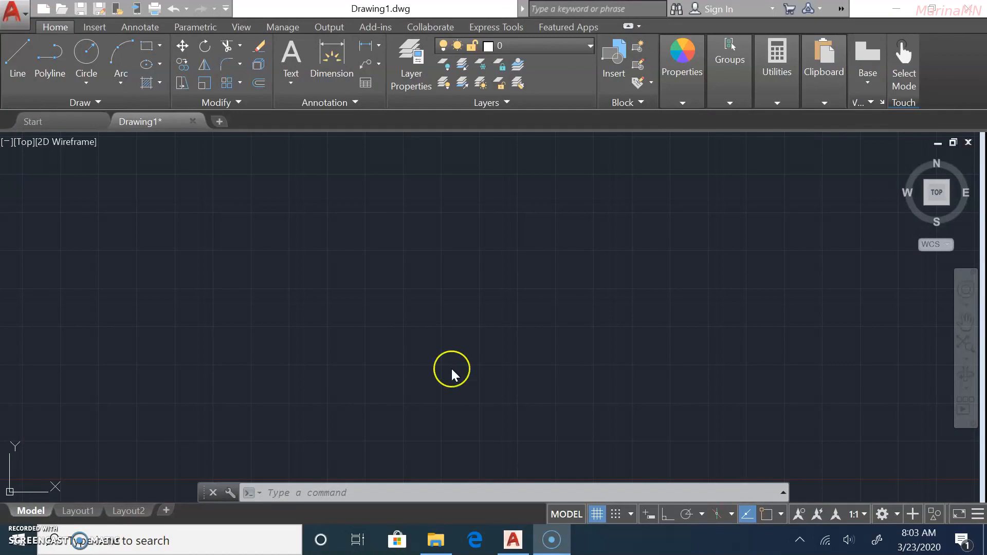
Draw an eight-vertex zigzag polyline across the upper part of the drawing area.
left_click(49, 62)
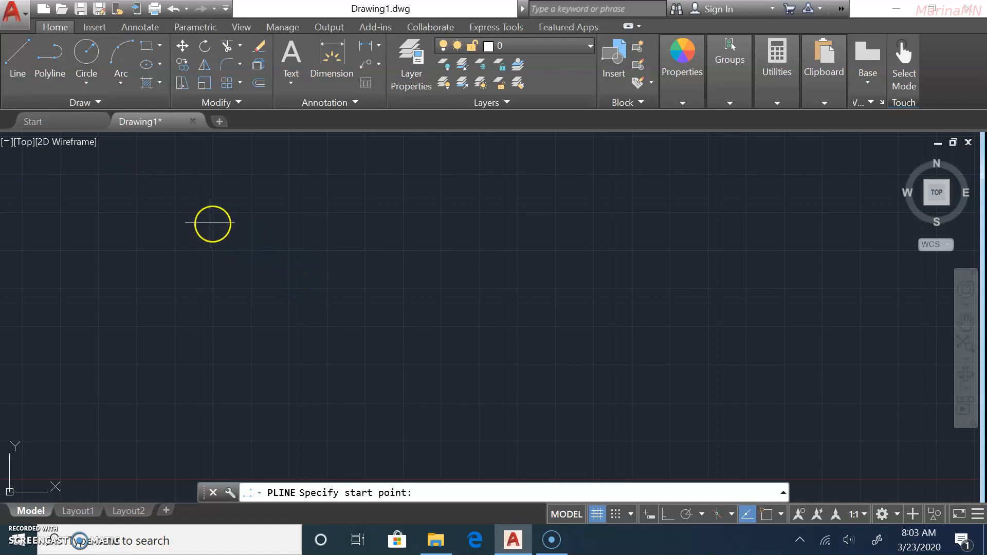
left_click(184, 285)
left_click(247, 225)
left_click(317, 280)
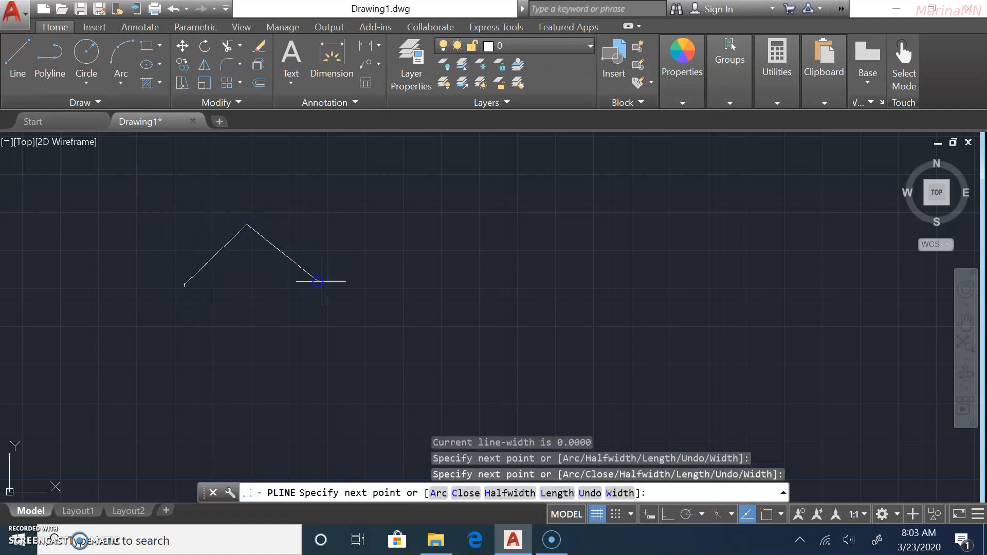
left_click(369, 222)
left_click(429, 290)
left_click(488, 207)
left_click(648, 287)
left_click(689, 221)
key("Return")
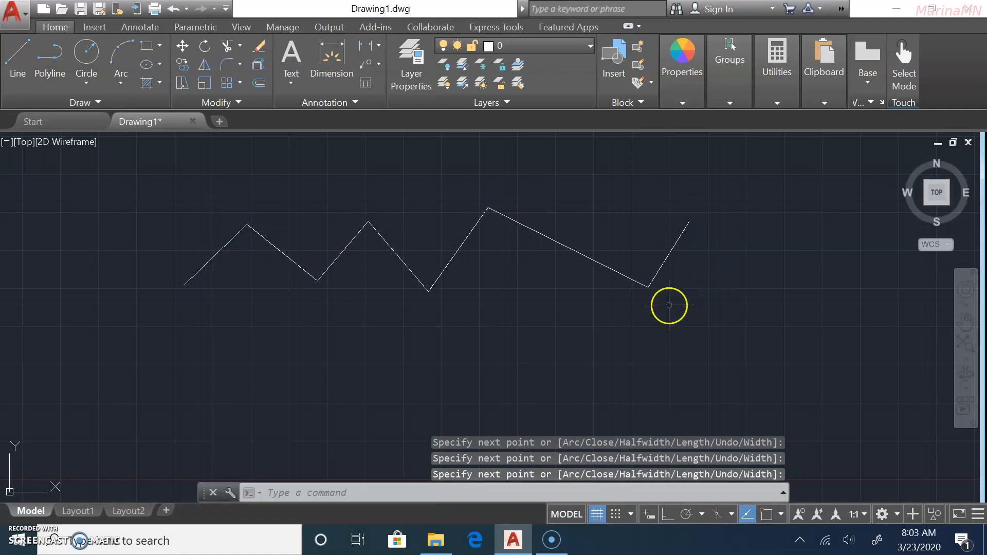
left_click(13, 75)
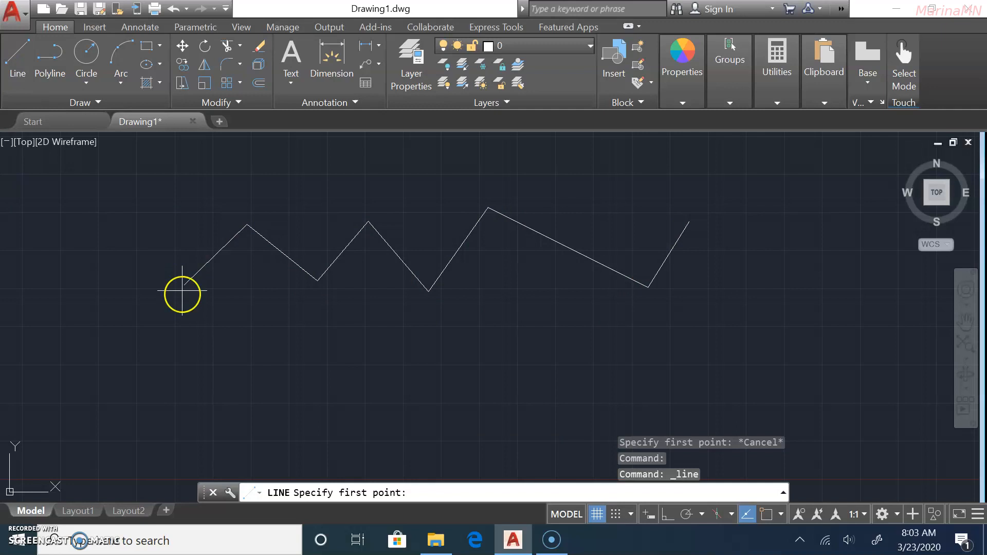
Draw an eight-point zigzag of separate line segments beneath the polyline.
left_click(190, 331)
left_click(243, 286)
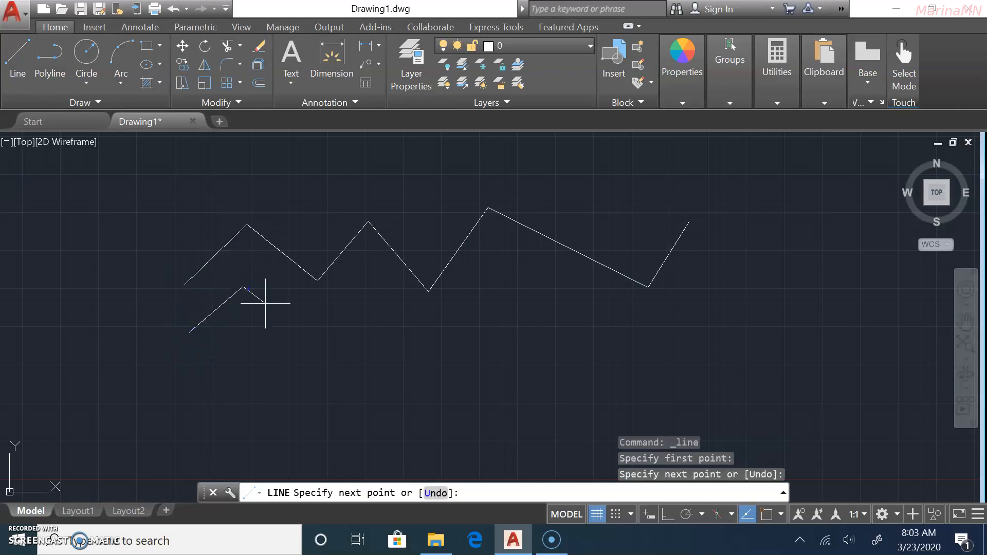
left_click(319, 355)
left_click(359, 302)
left_click(408, 367)
left_click(536, 295)
left_click(659, 348)
left_click(757, 276)
key("Return")
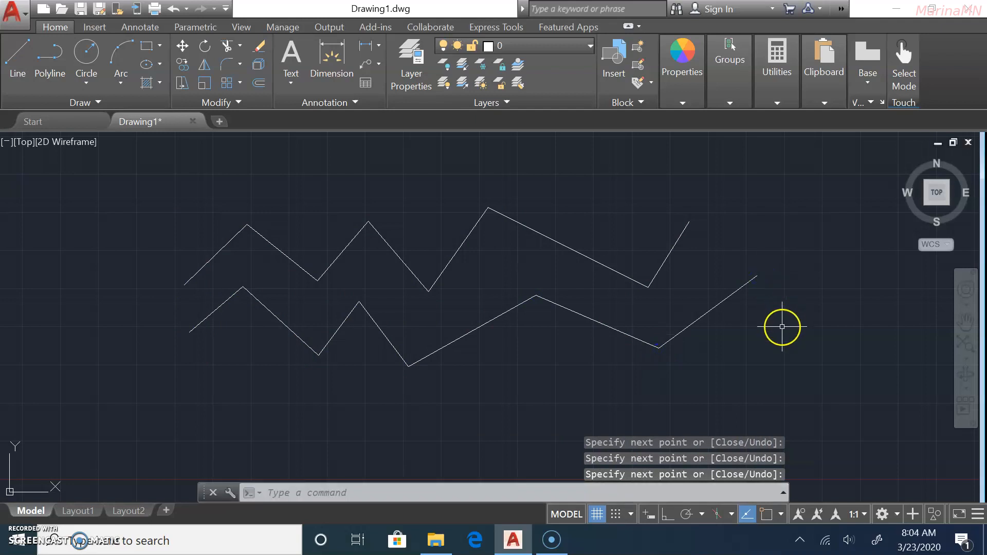
left_click(204, 263)
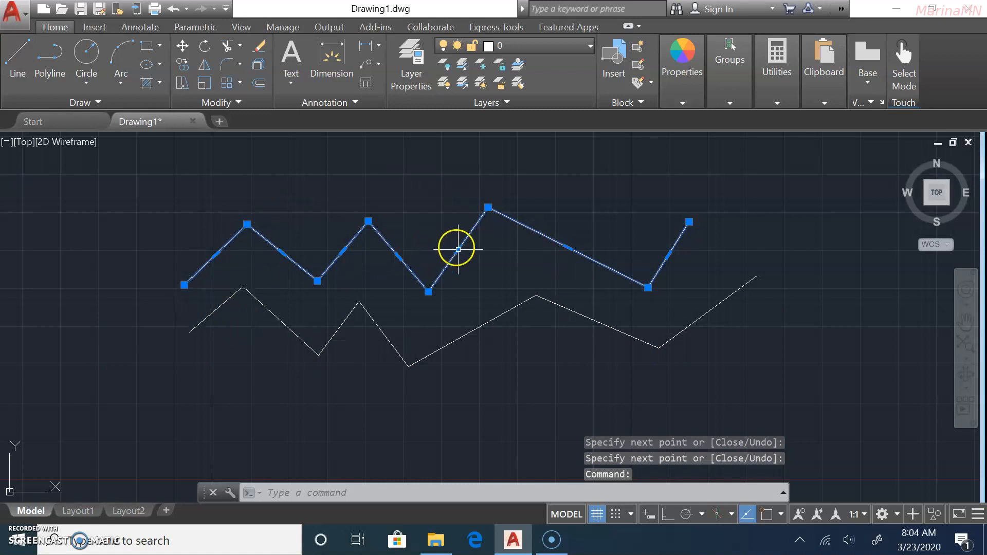
Select the lower zigzag's line segments one by one to inspect them, then clear the selection.
left_click(202, 320)
left_click(270, 317)
left_click(266, 311)
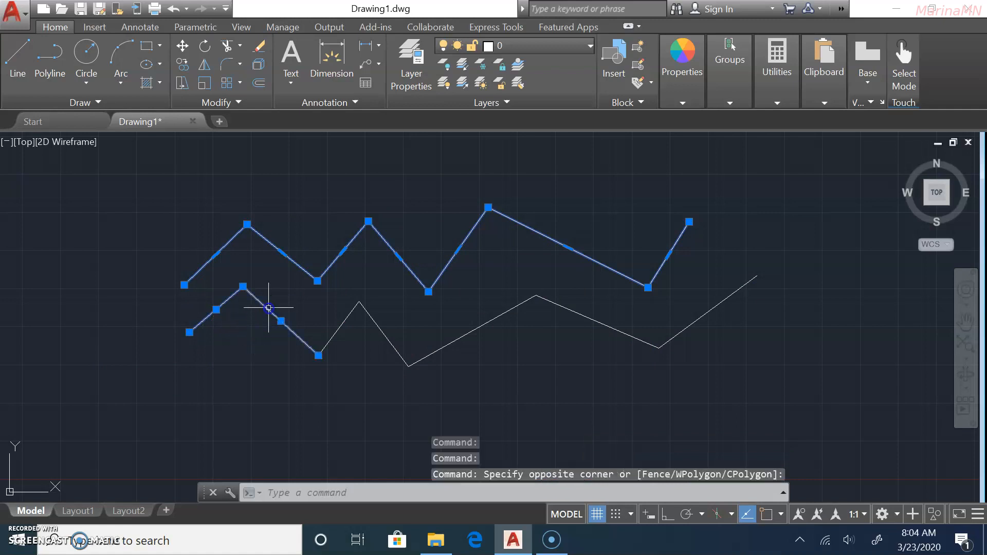
left_click(342, 326)
left_click(382, 336)
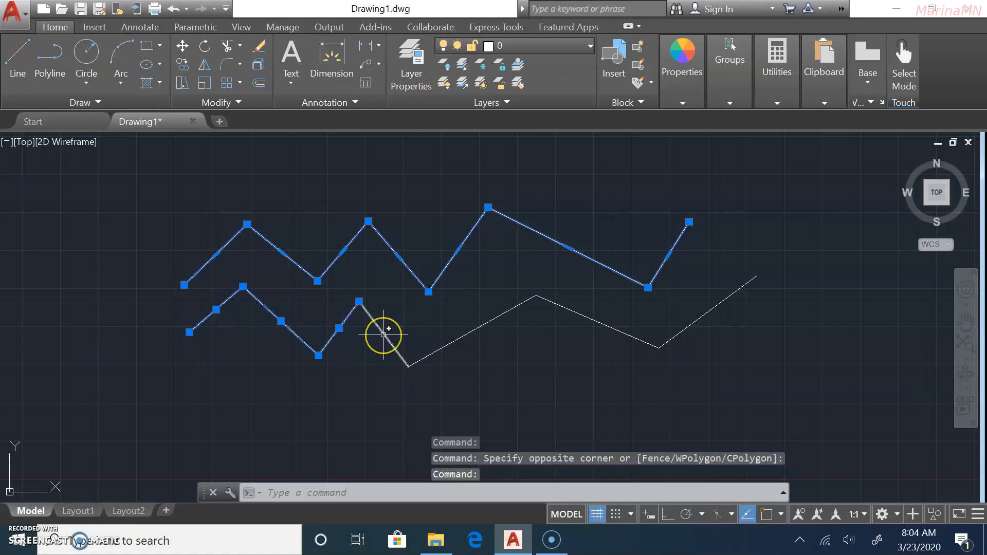
left_click(384, 335)
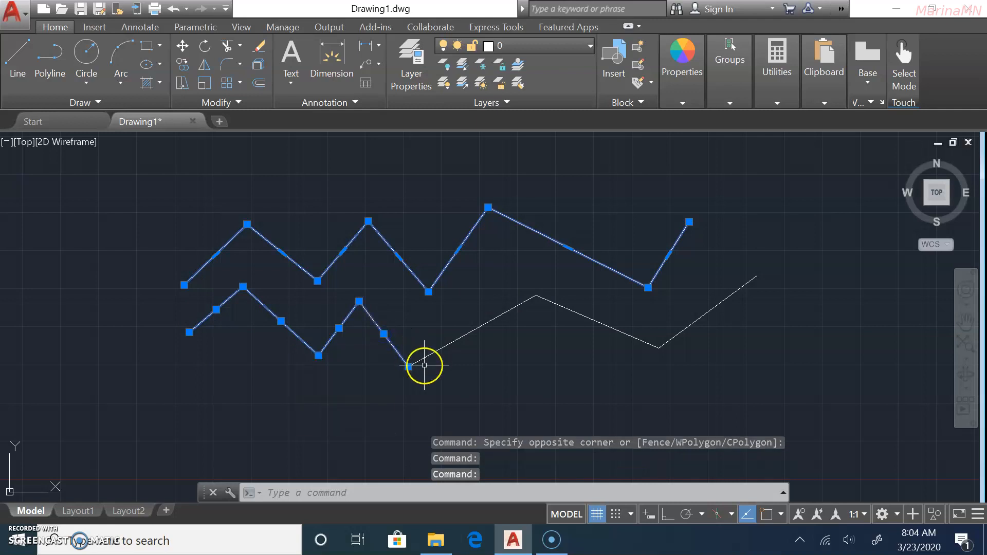
left_click(441, 350)
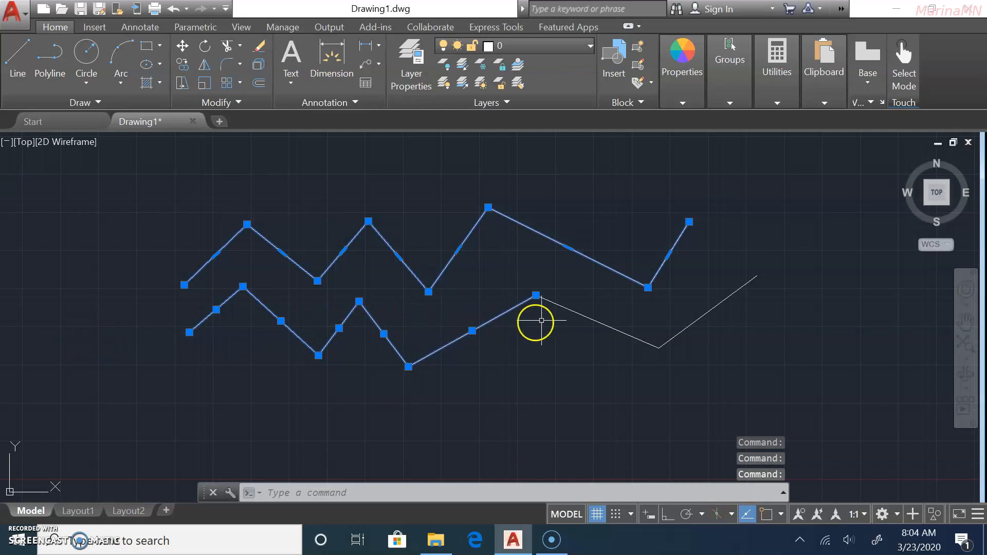
left_click(573, 312)
left_click(679, 332)
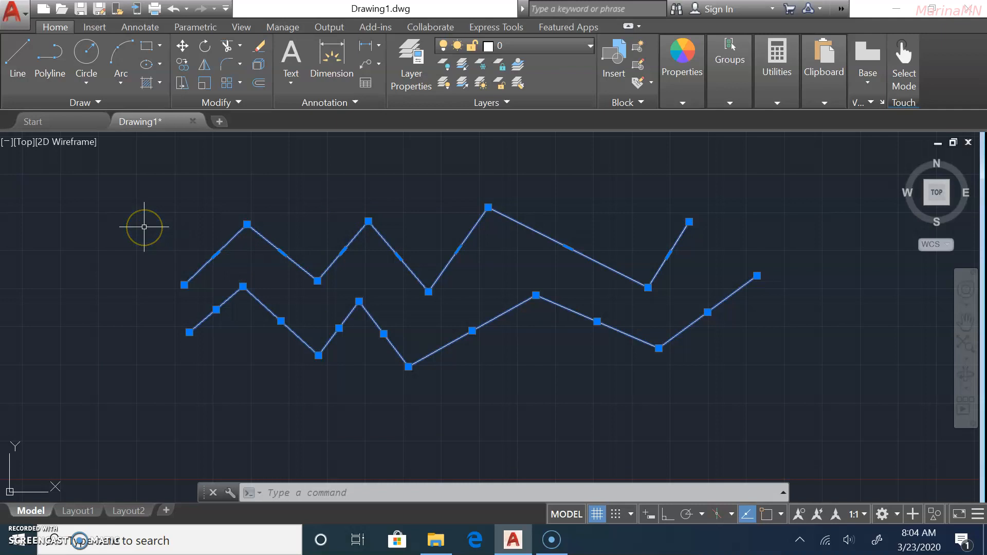
key("Escape")
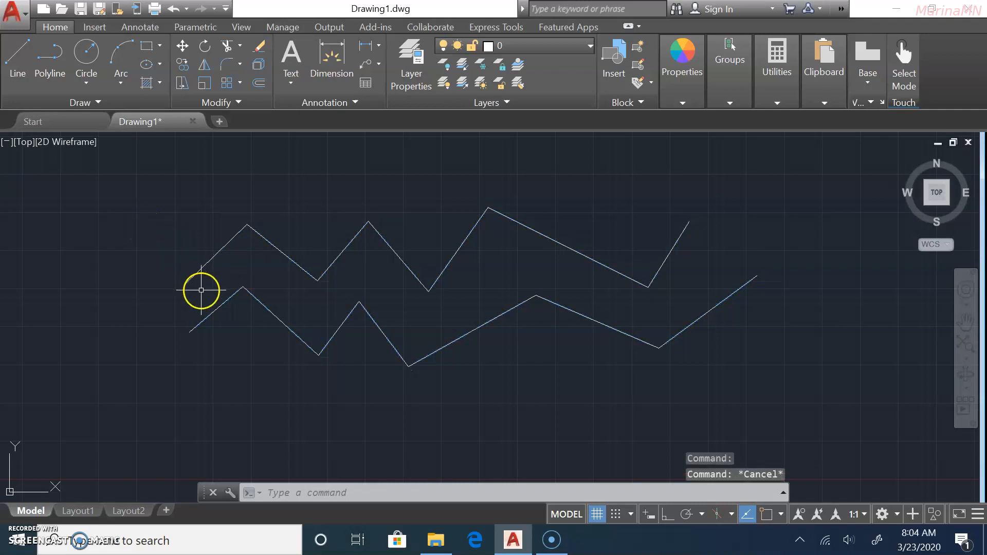
Erase both zigzags at once using a crossing window.
left_click(816, 160)
left_click(107, 403)
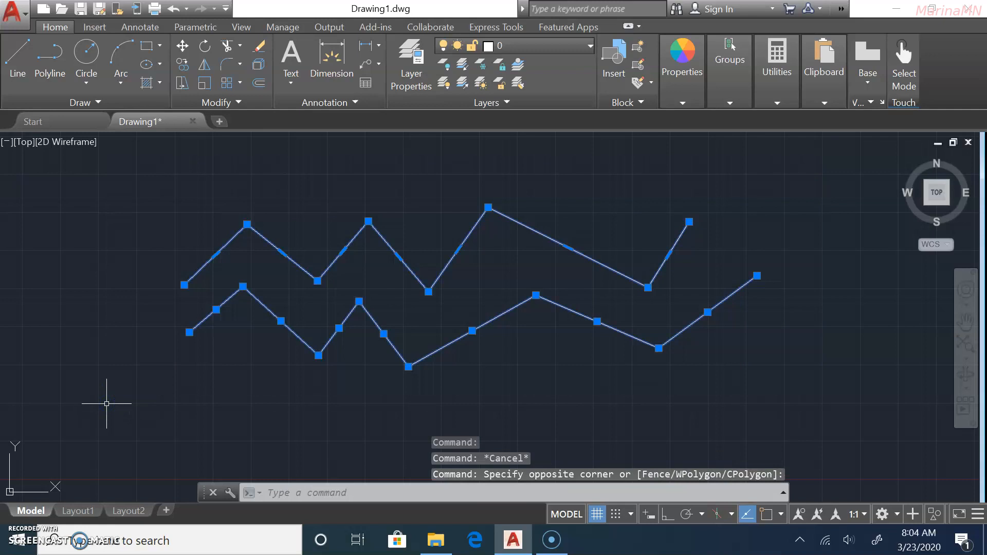
key("Delete")
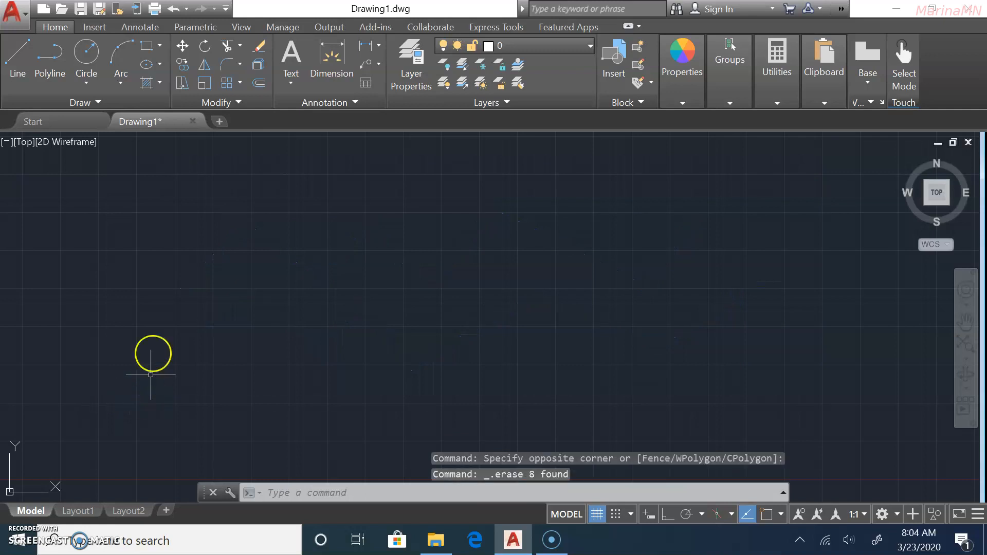
Draw a radius-10 circle centred near the middle of the canvas and frame it in view.
left_click(82, 56)
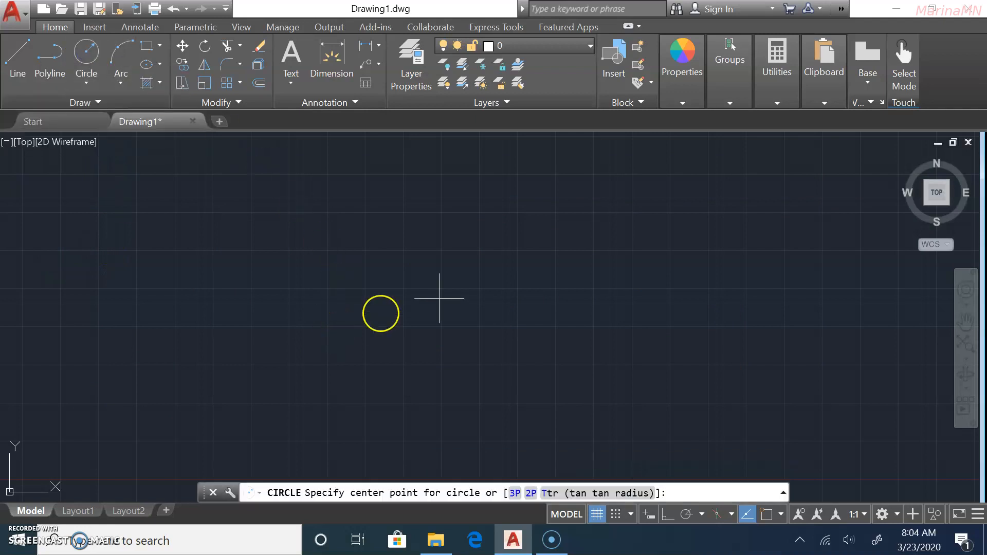
left_click(488, 304)
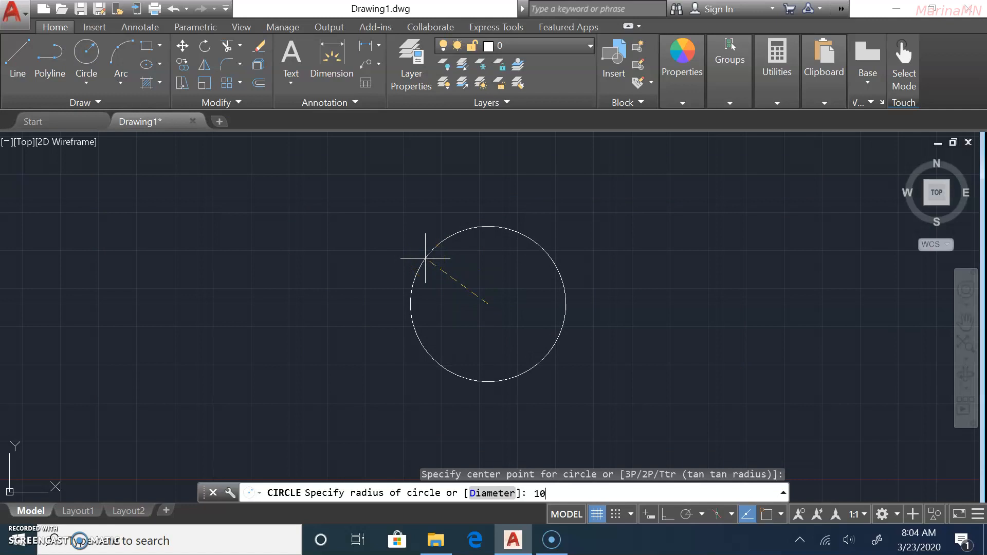
key("Return")
scroll(426, 258, "down", 4)
scroll(445, 276, "up", 3)
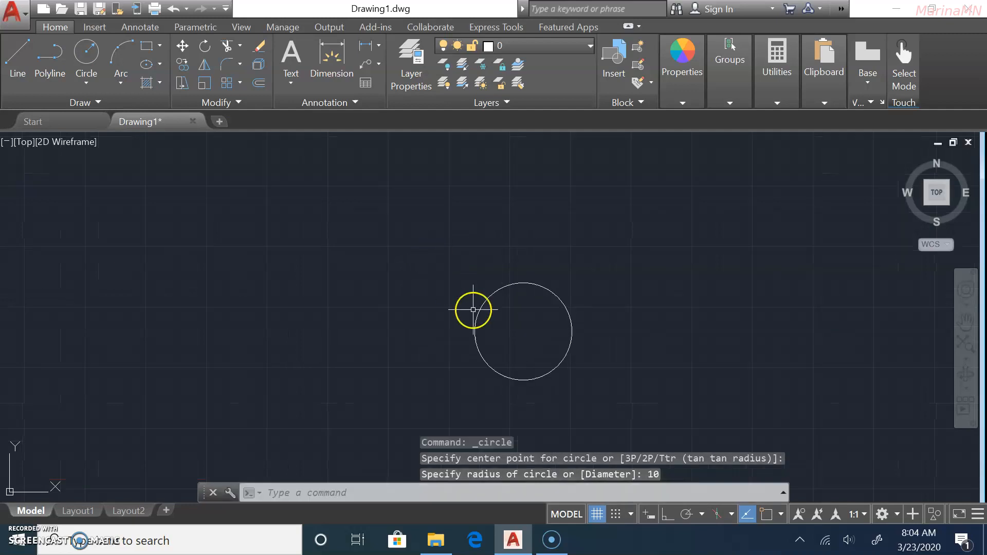
scroll(591, 366, "up", 2)
middle_click_drag(583, 348, 555, 310)
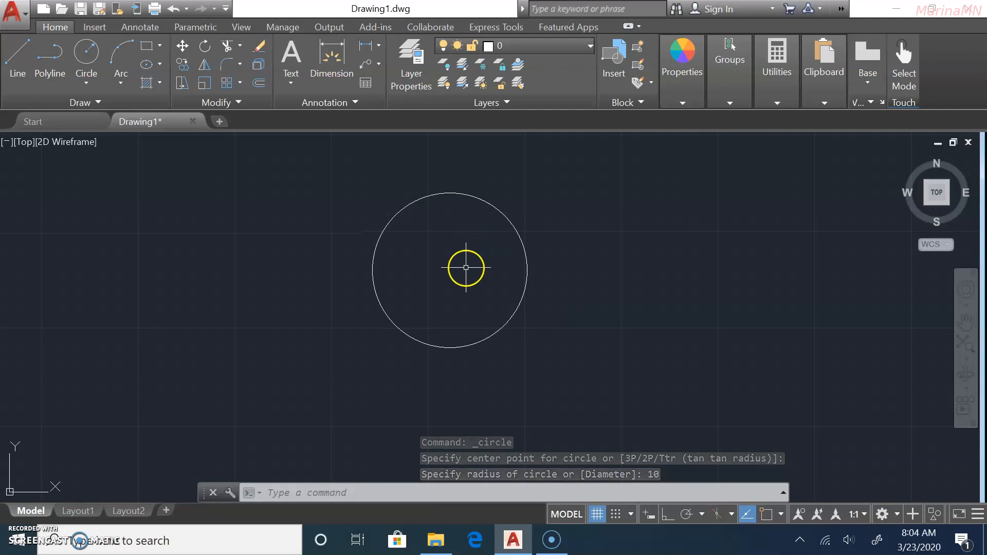
scroll(470, 275, "down", 2)
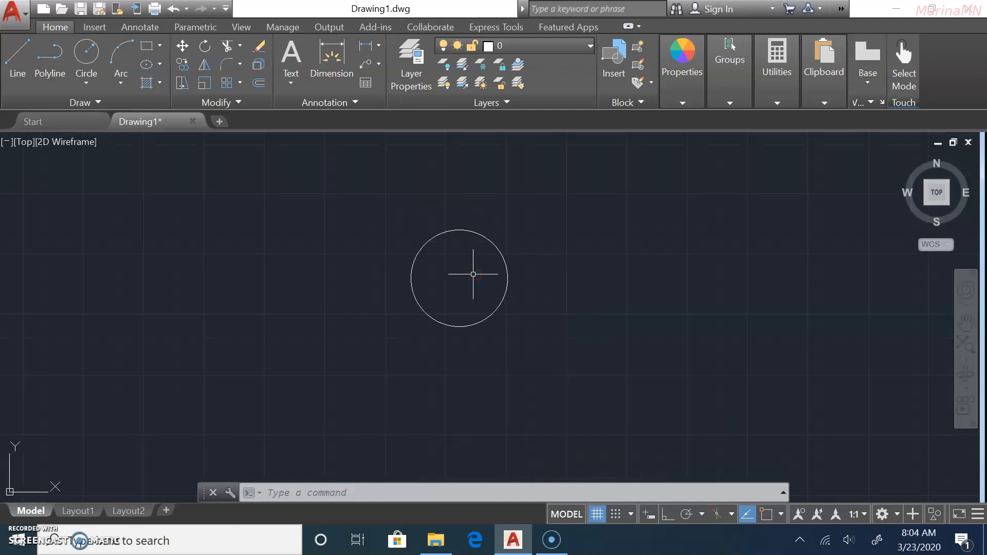
Draw a diameter-50 circle centred just left of the small circle so their edges meet.
left_click(84, 55)
left_click(366, 292)
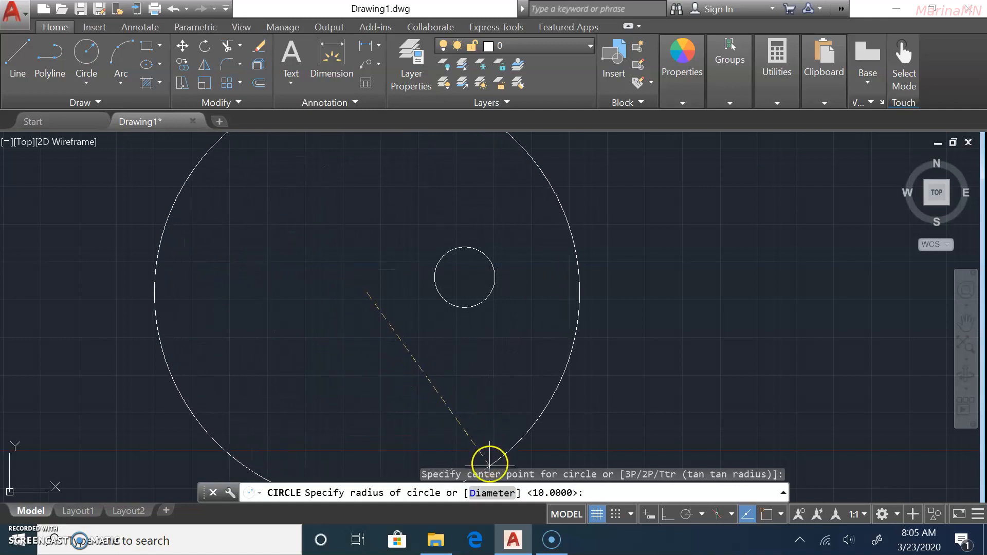
left_click(491, 494)
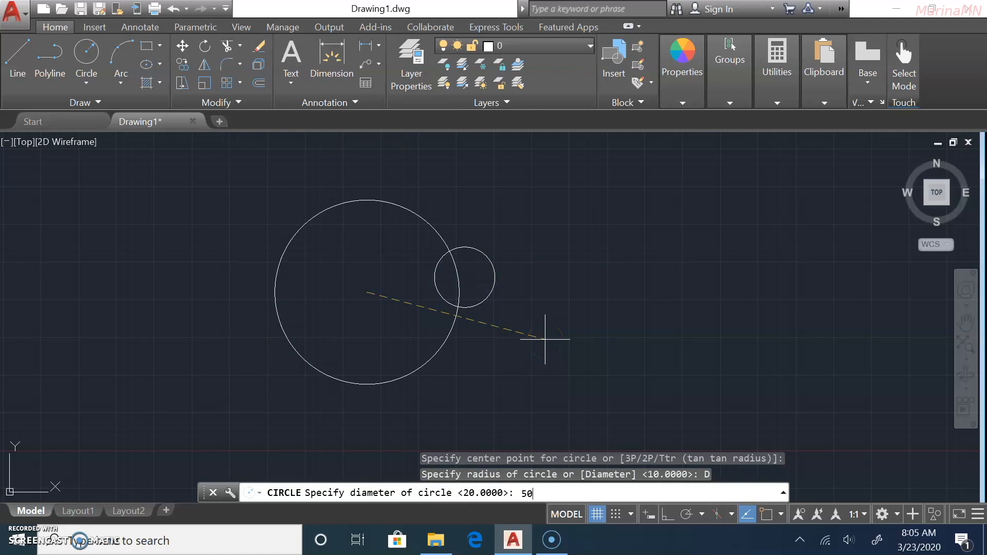
key("Return")
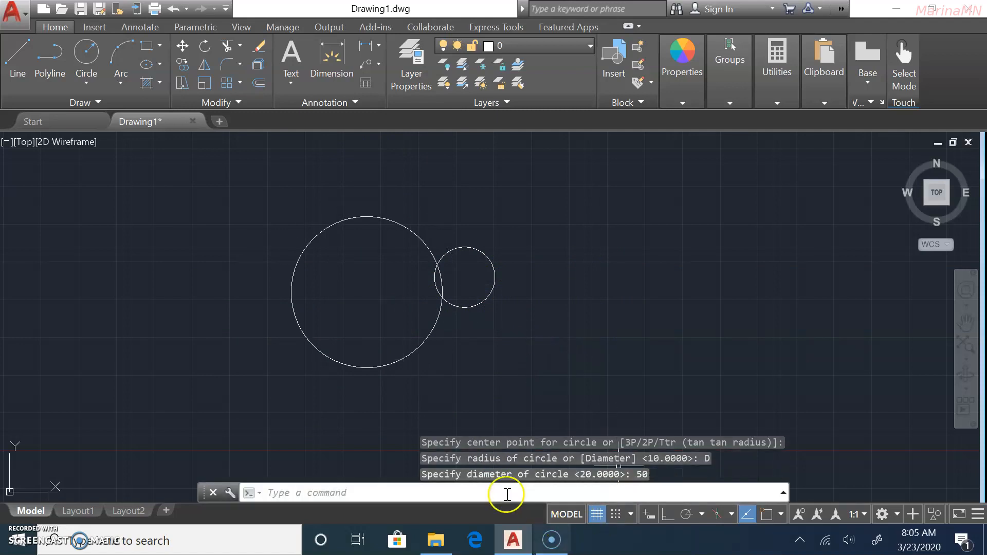
Select both circles to check them, then clear the selection.
left_click(325, 228)
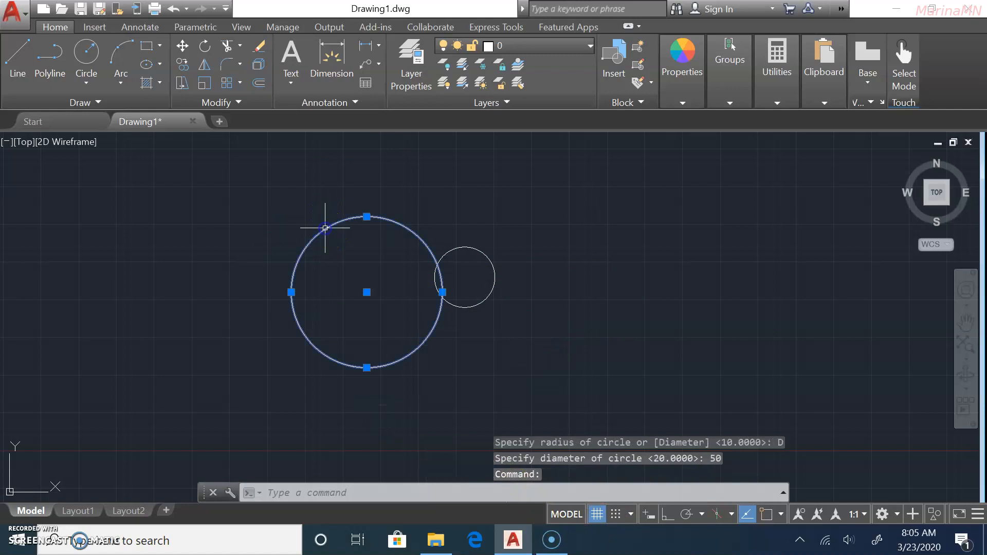
left_click(465, 246)
key("Escape")
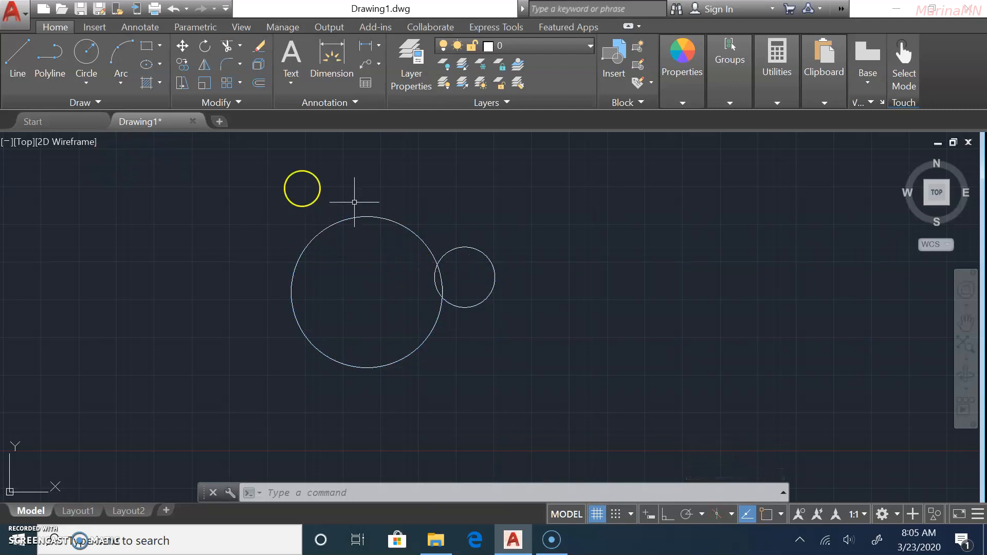
Draw a 3-point arc right of the circles and review the Arc dropdown's drawing methods.
left_click(120, 57)
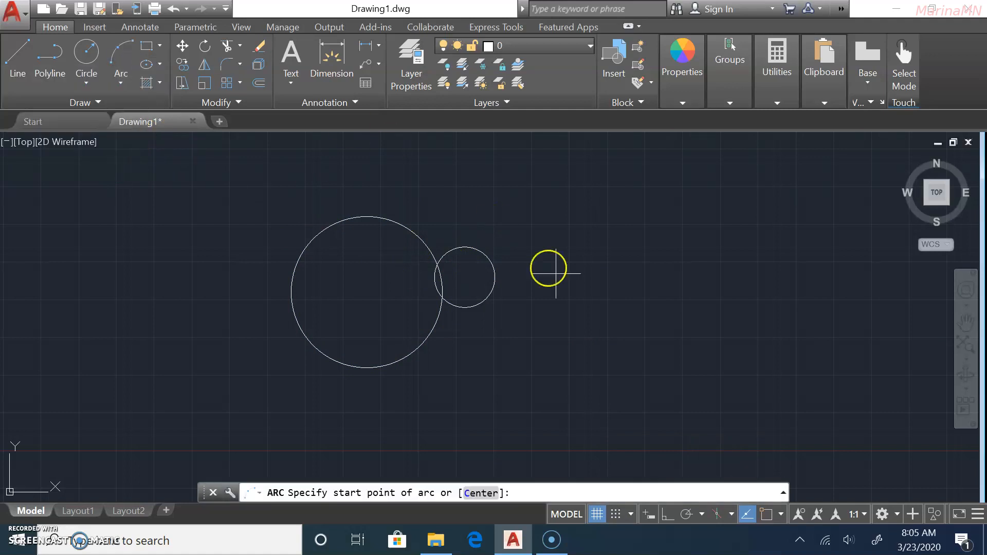
left_click(532, 255)
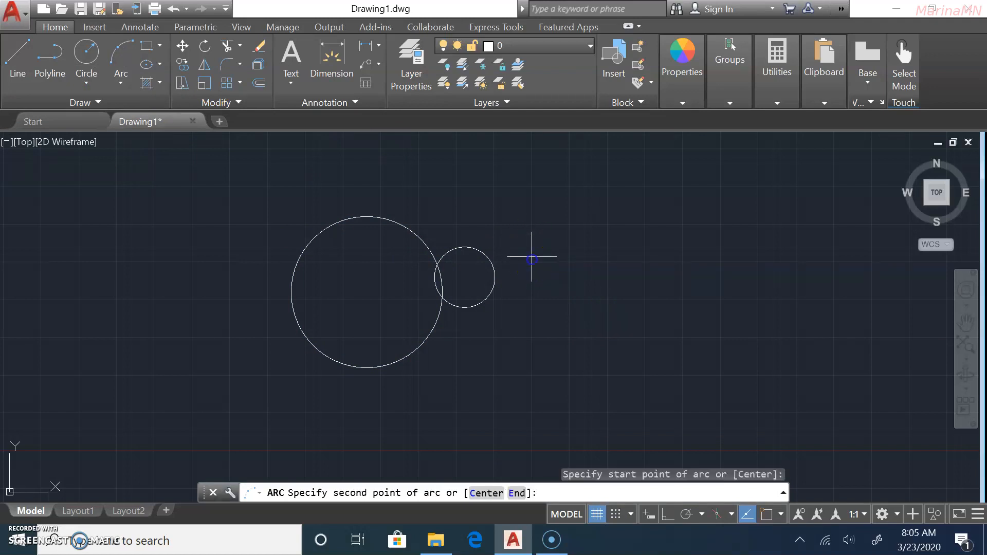
left_click(603, 202)
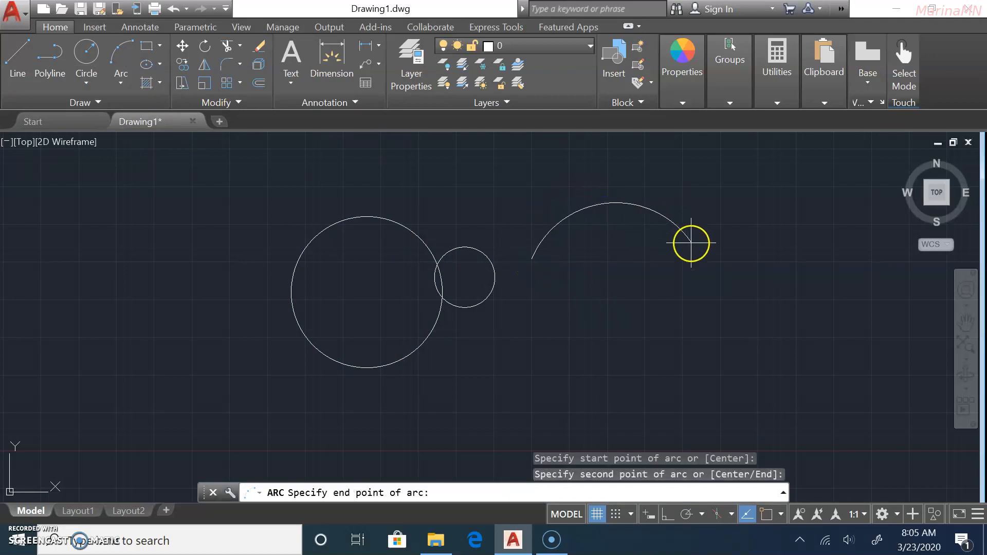
left_click(688, 259)
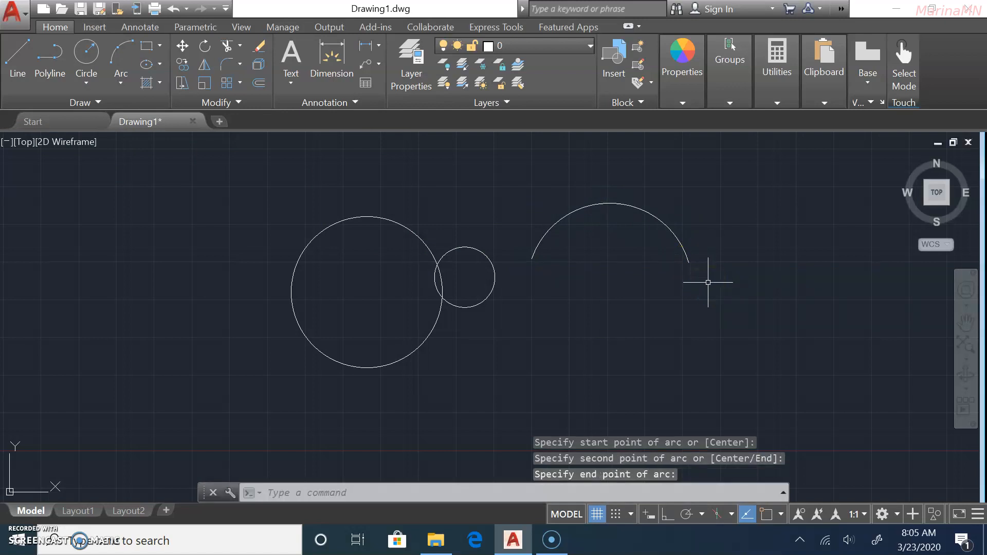
left_click(117, 83)
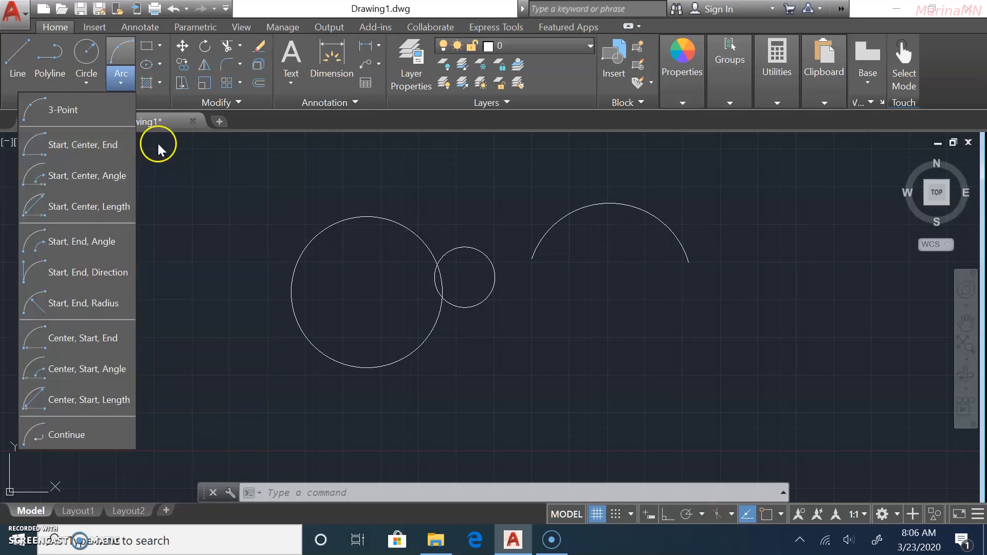
left_click(87, 74)
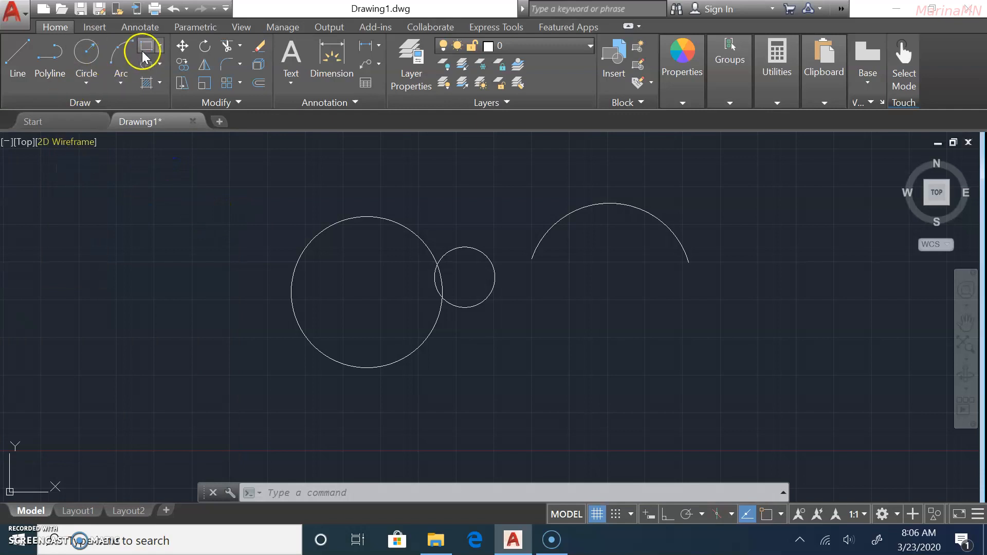
Draw a rectangle left of the two circles by picking two corners, then pan the view right.
left_click(143, 47)
left_click(52, 325)
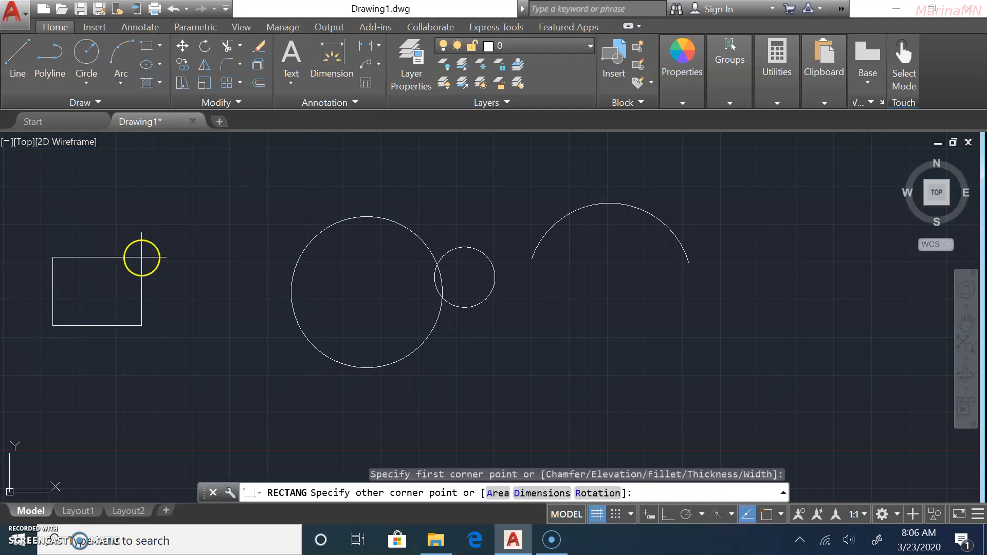
left_click(144, 254)
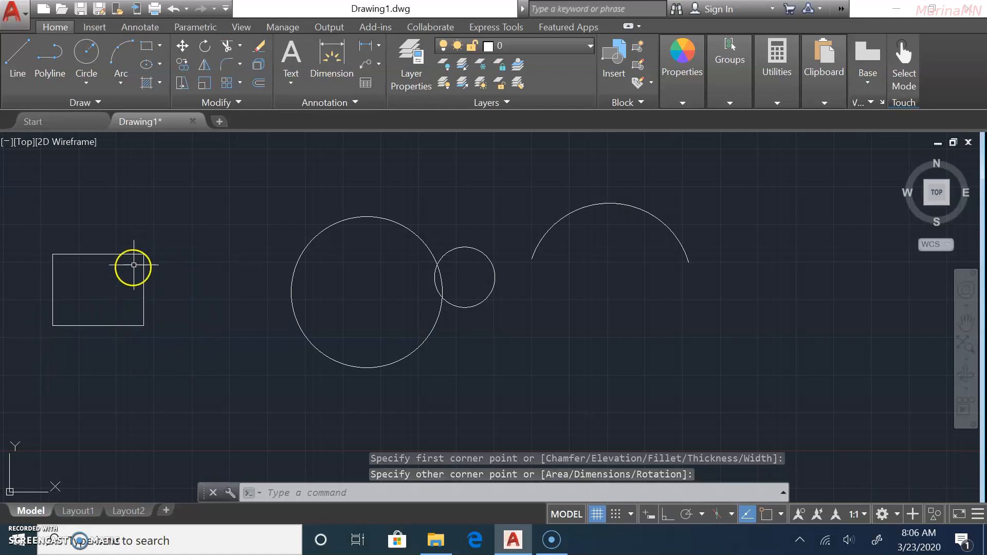
middle_click_drag(189, 278, 408, 238)
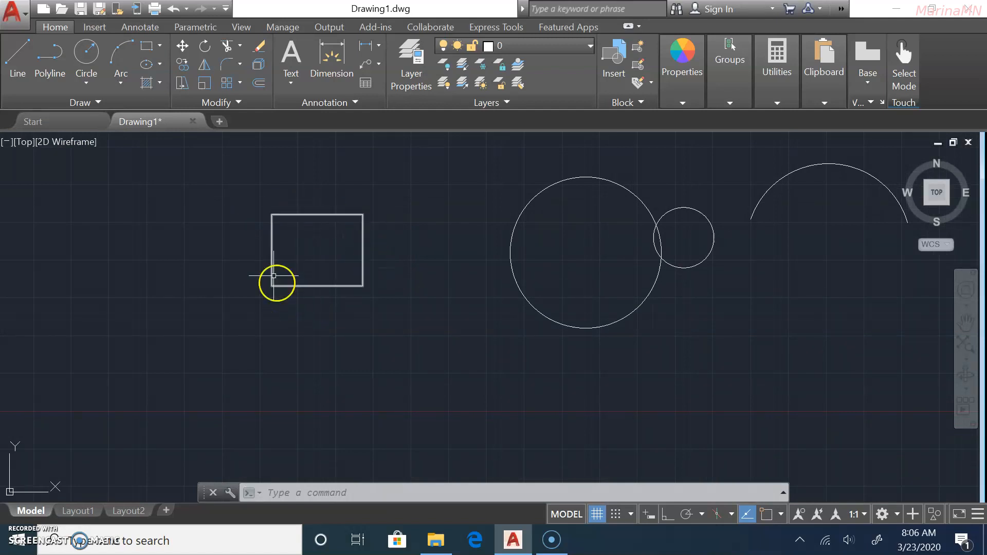
left_click(147, 46)
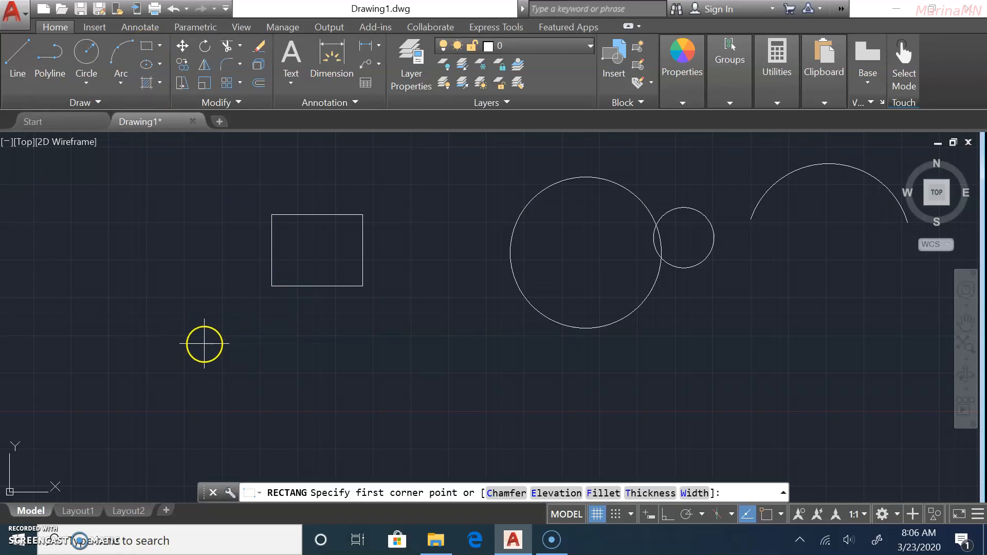
Draw a rectangle with opposite corner 1214, which comes out oversized, then navigate back to the shapes.
left_click(212, 397)
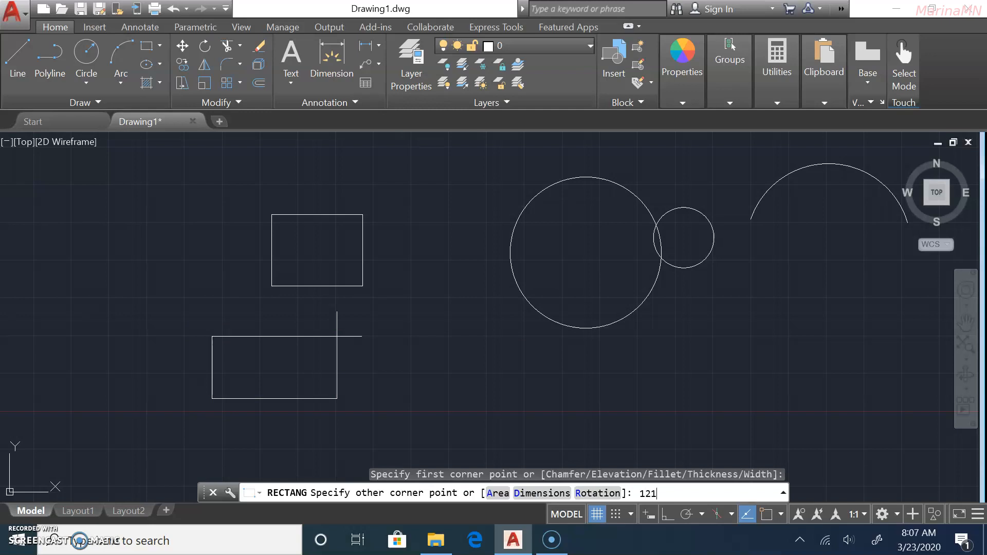
key("Return")
scroll(198, 379, "down", 5)
scroll(359, 309, "up", 10)
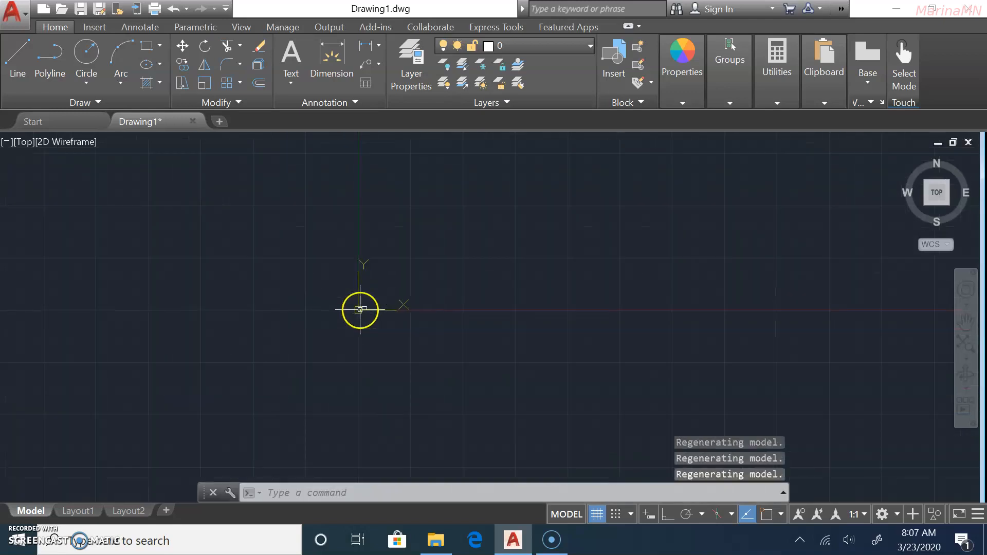
middle_click_drag(482, 271, 420, 345)
left_click(11, 544)
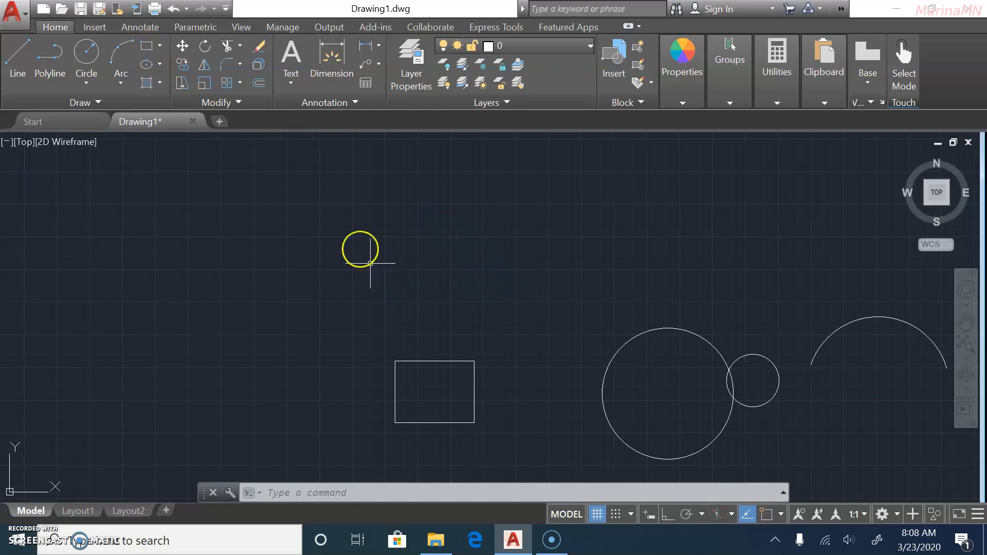
Turn on Dynamic Input and draw a rectangle with a 50-unit diagonal at 20°.
left_click(334, 227)
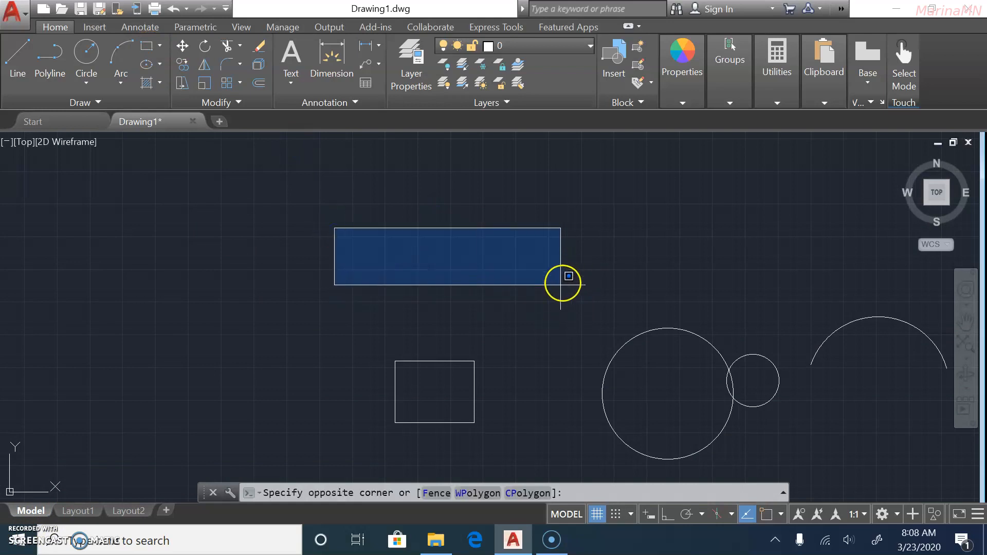
left_click(475, 288)
left_click(146, 45)
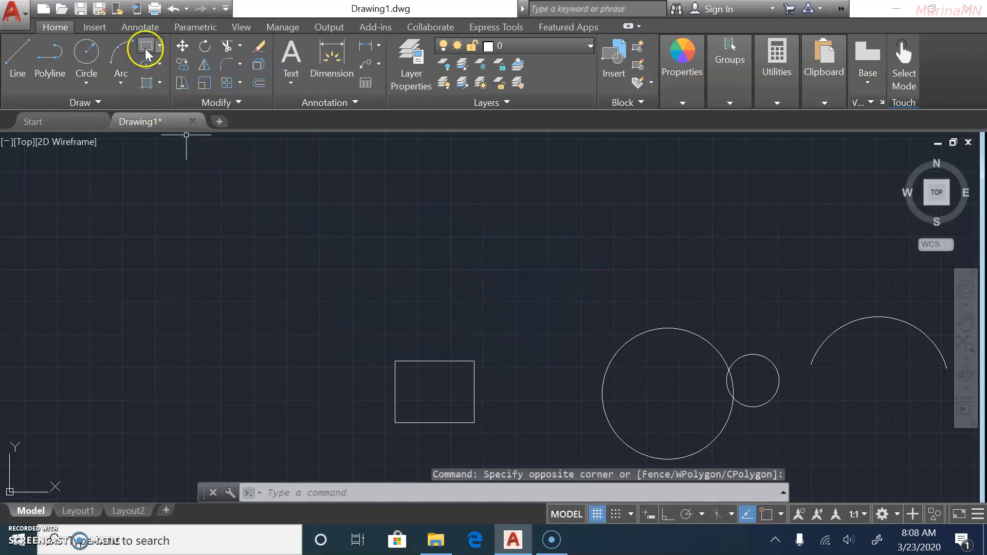
left_click(301, 218)
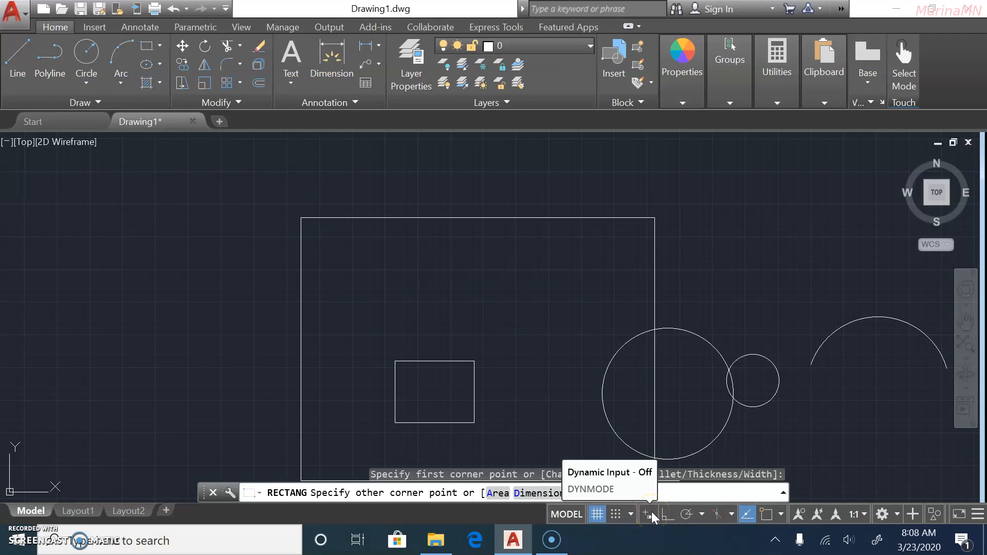
left_click(650, 513)
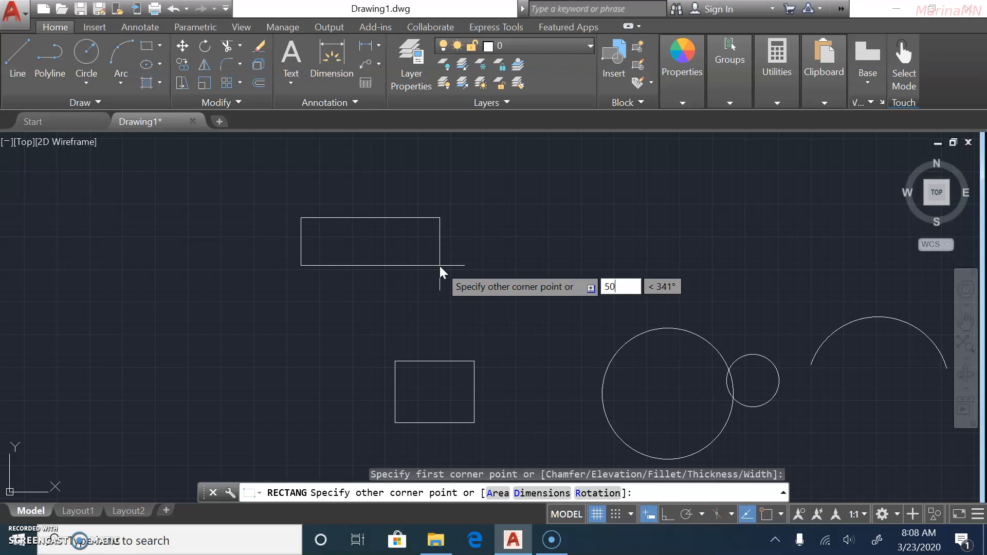
key("Tab")
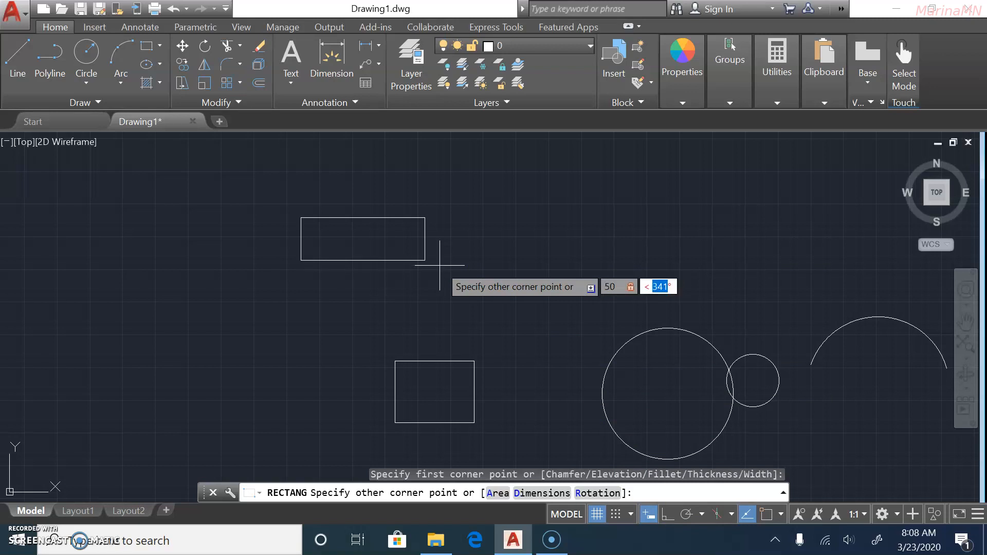
key("Return")
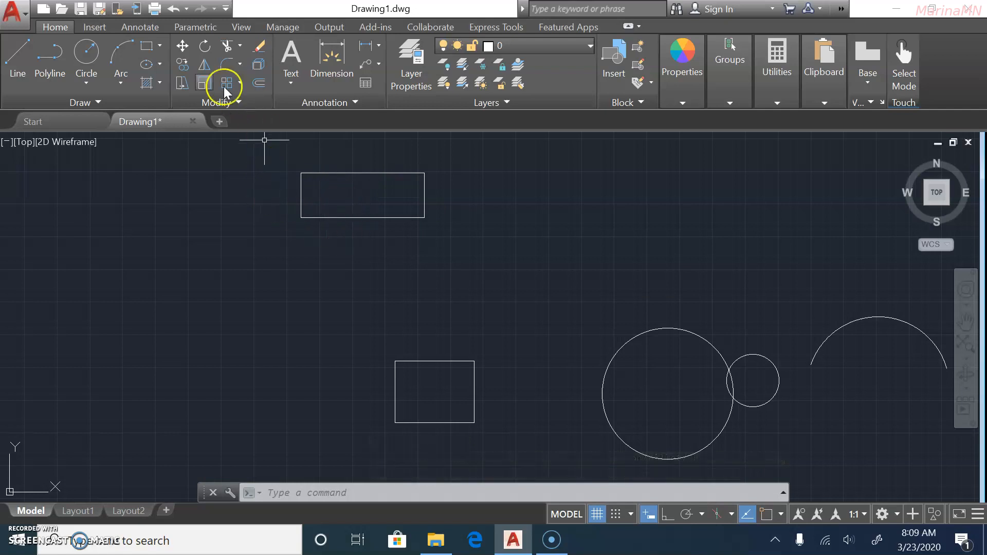
Draw a 35 by 30 rectangle in the upper area and adjust the view.
left_click(144, 47)
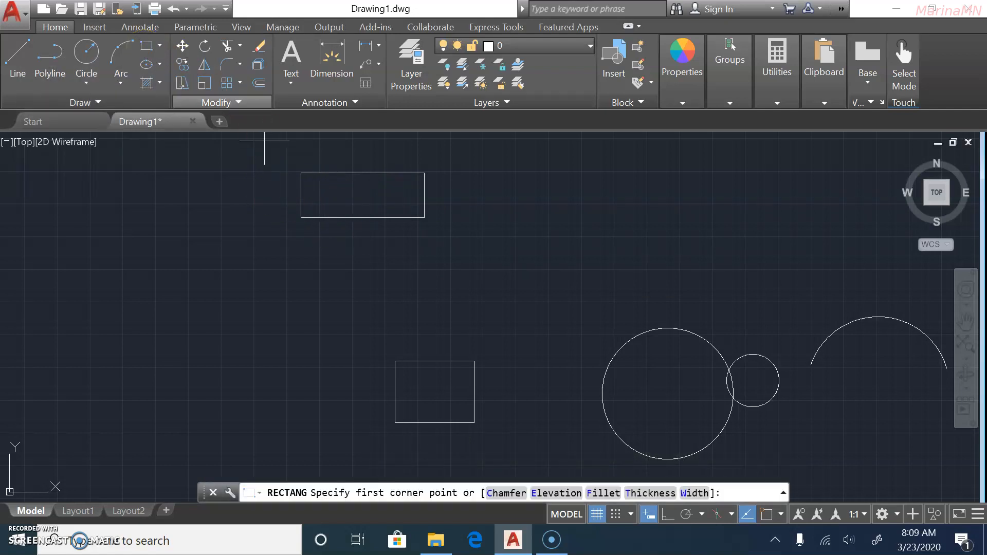
left_click(478, 279)
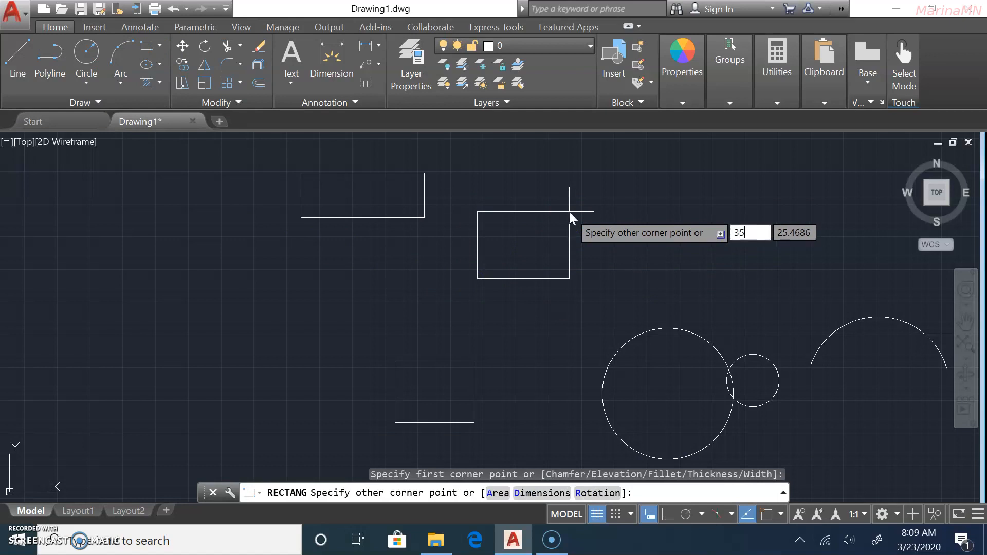
type("35")
key("Tab")
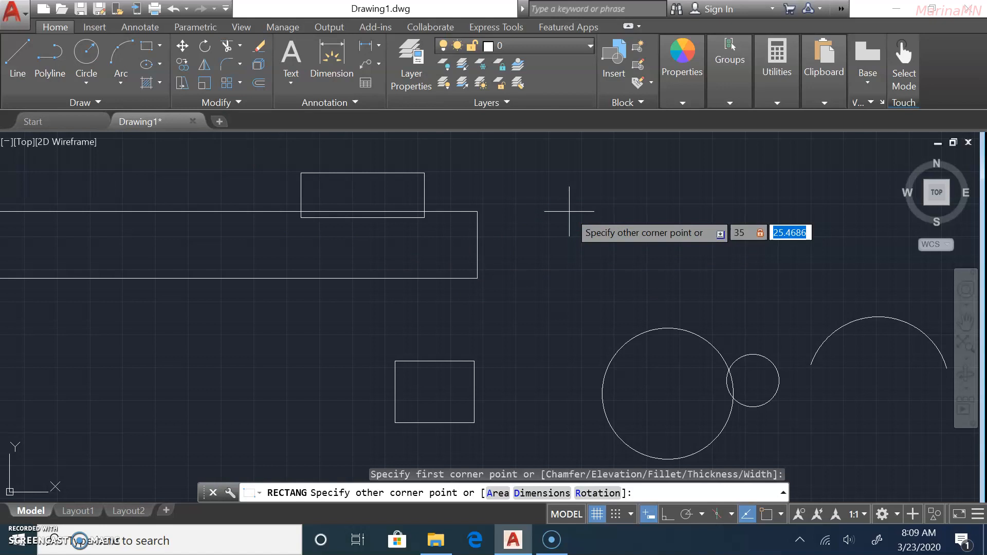
type("30")
key("Return")
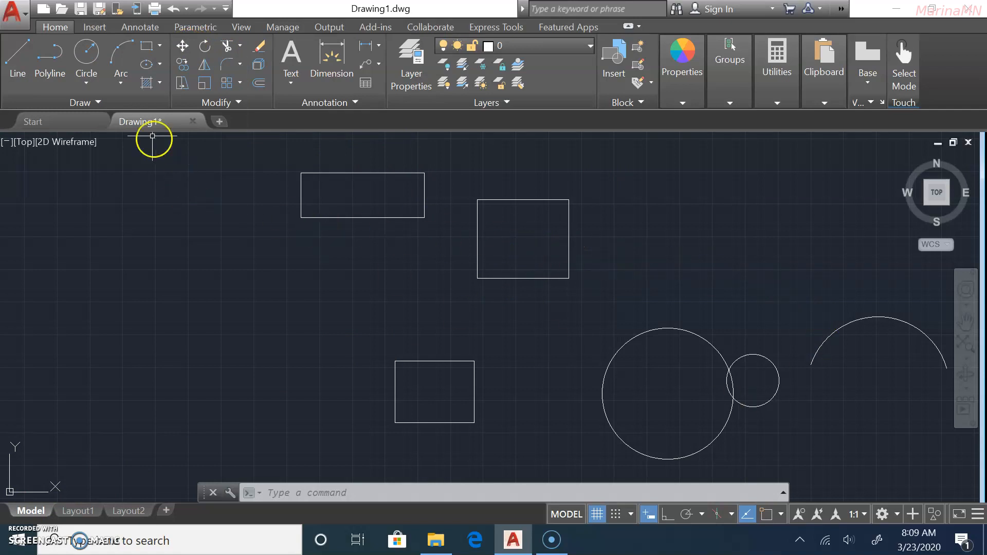
mouse_move(539, 330)
middle_mouse_down()
mouse_move(314, 285)
mouse_move(590, 293)
mouse_move(427, 277)
mouse_move(514, 273)
mouse_move(441, 263)
mouse_move(514, 279)
middle_mouse_up()
scroll(346, 279, "down", 4)
scroll(356, 273, "up", 4)
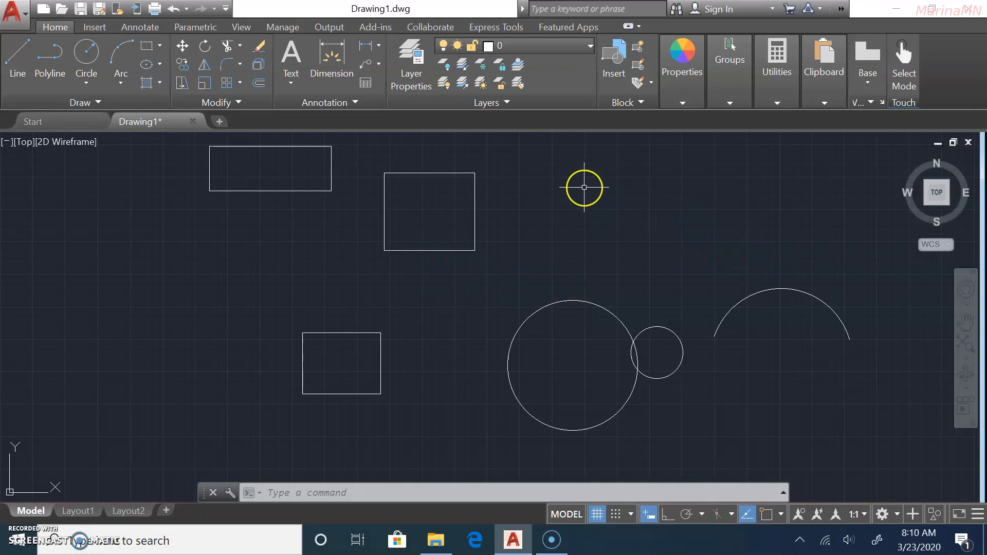
Move the square to a spot just above the large circle.
left_click(180, 44)
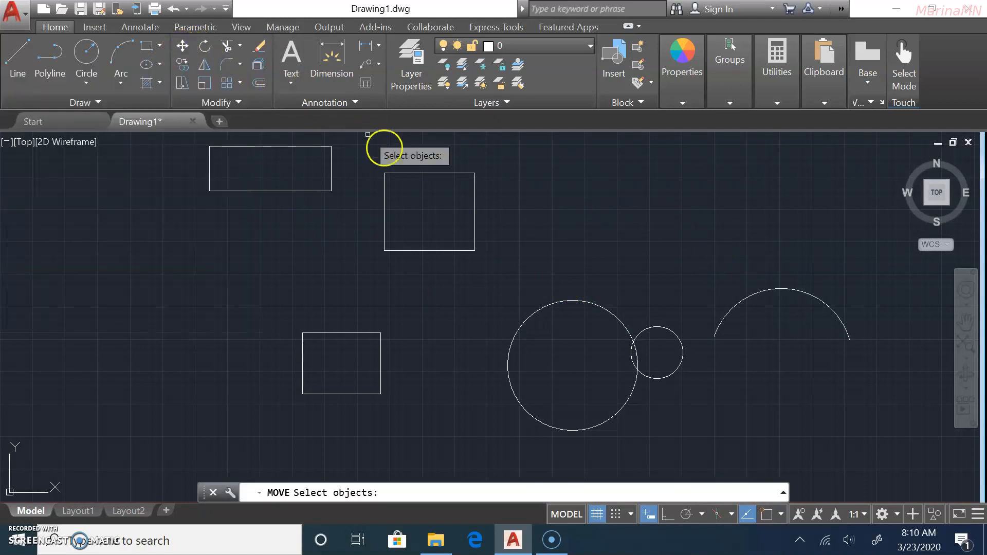
left_click(420, 251)
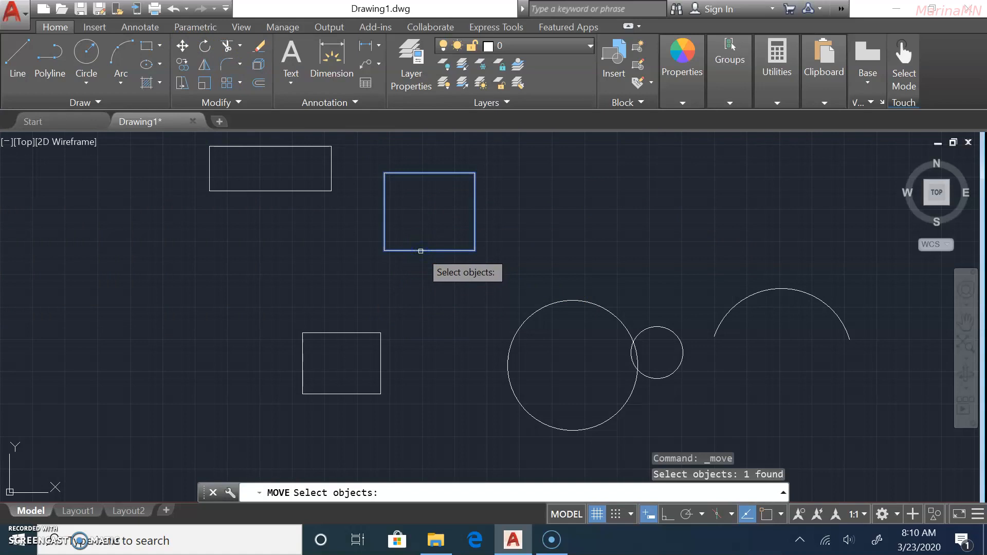
key("Return")
left_click(388, 252)
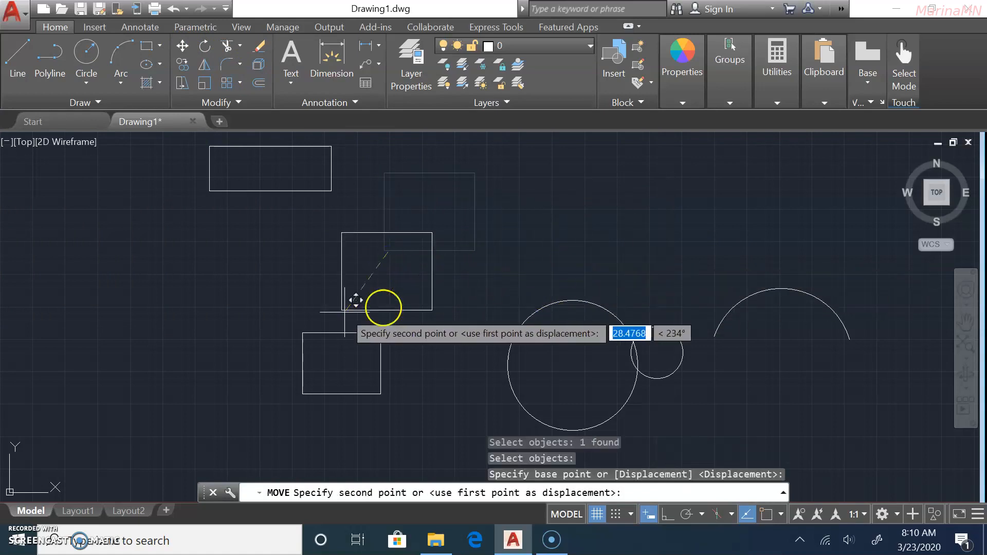
scroll(406, 339, "down", 4)
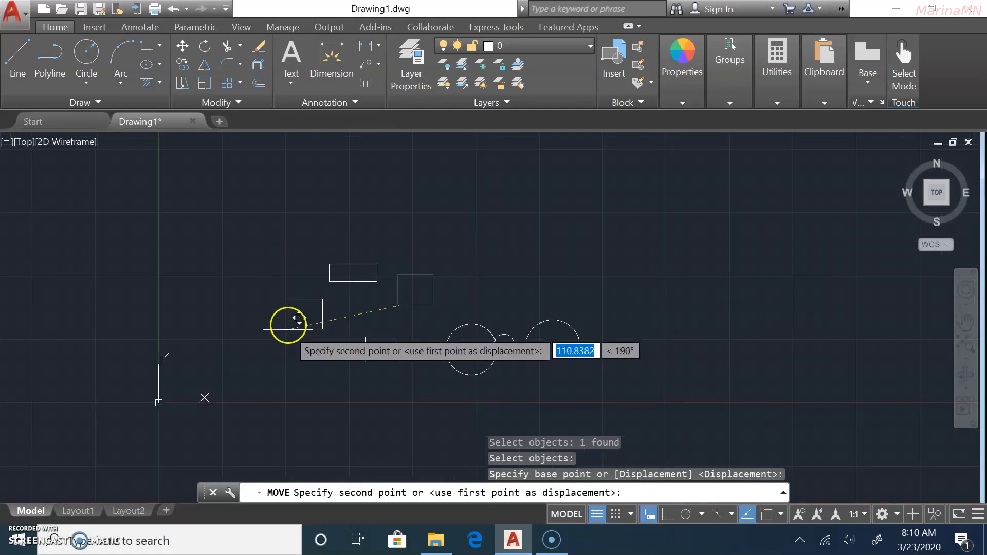
left_click(463, 298)
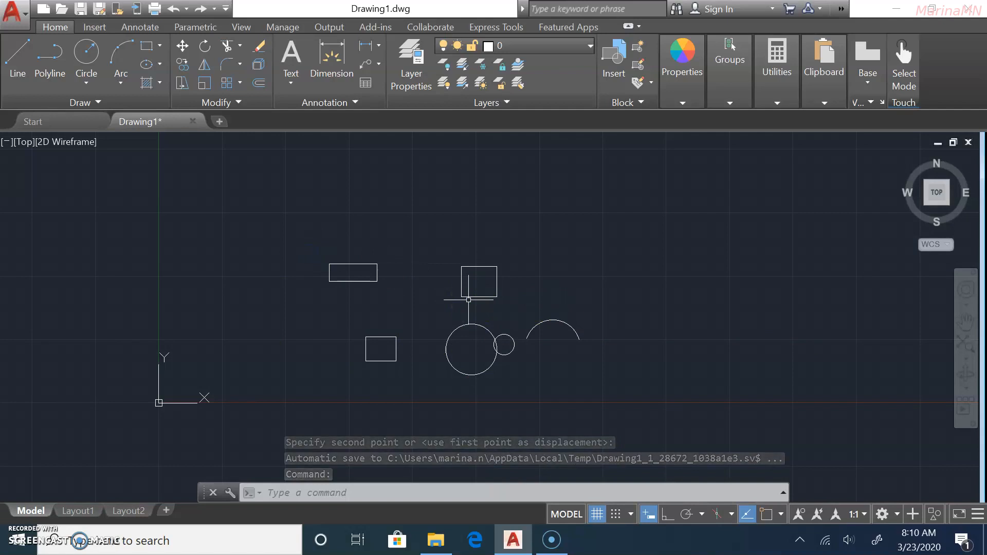
Move the square again by its top-left corner to sit nearer the wide rectangle.
key("Return")
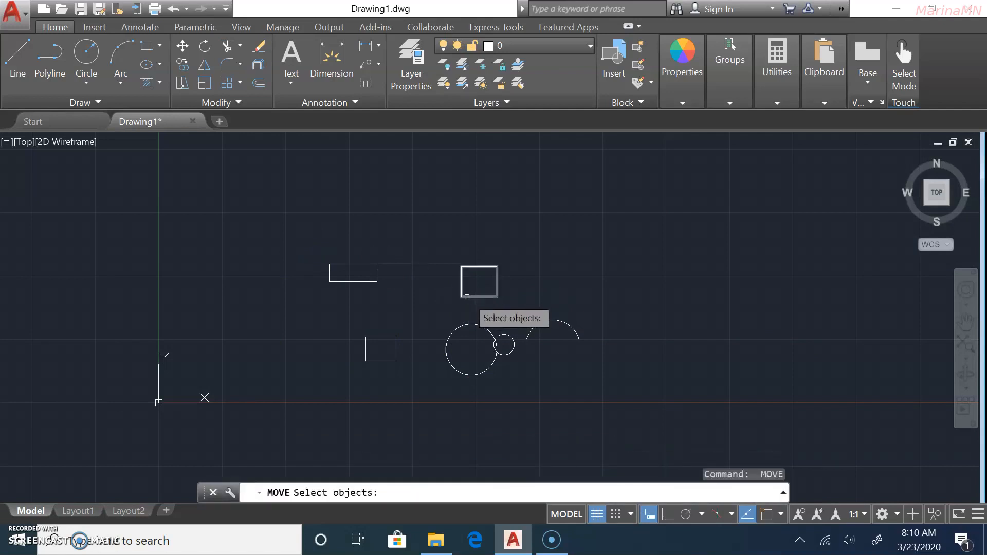
left_click(467, 296)
key("Return")
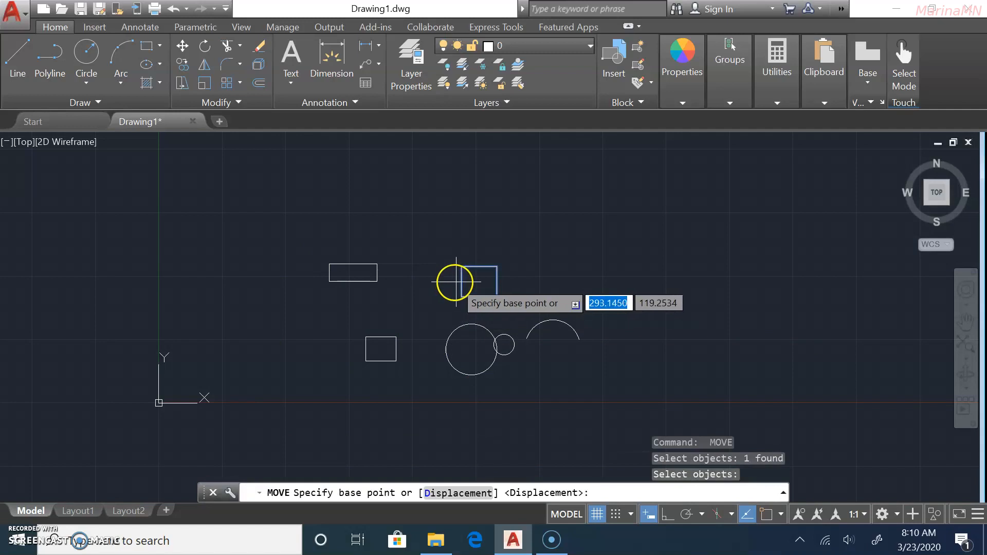
left_click(461, 267)
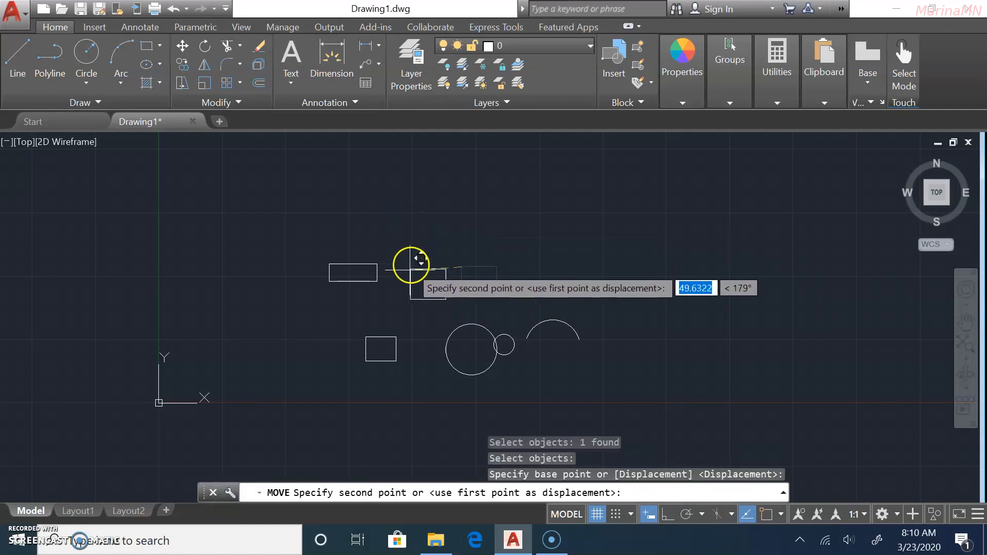
left_click(405, 282)
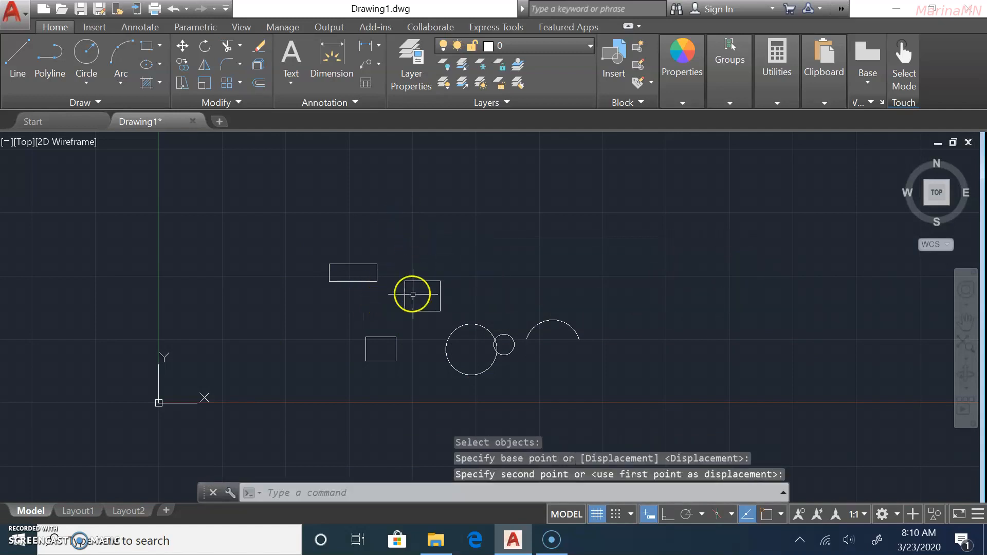
scroll(412, 294, "up", 4)
scroll(418, 302, "down", 2)
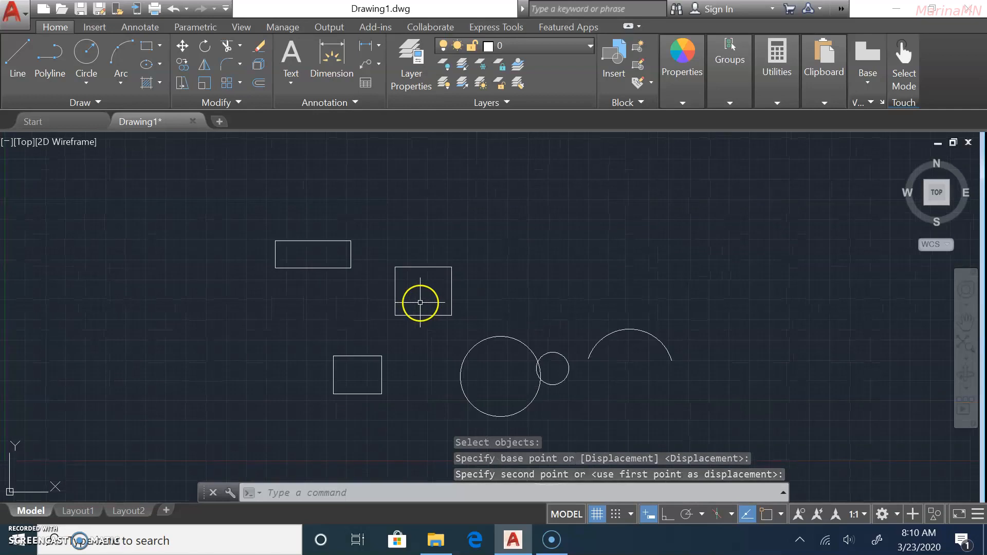
Move the large circle and square together from the square's corner to a new spot.
left_click(183, 47)
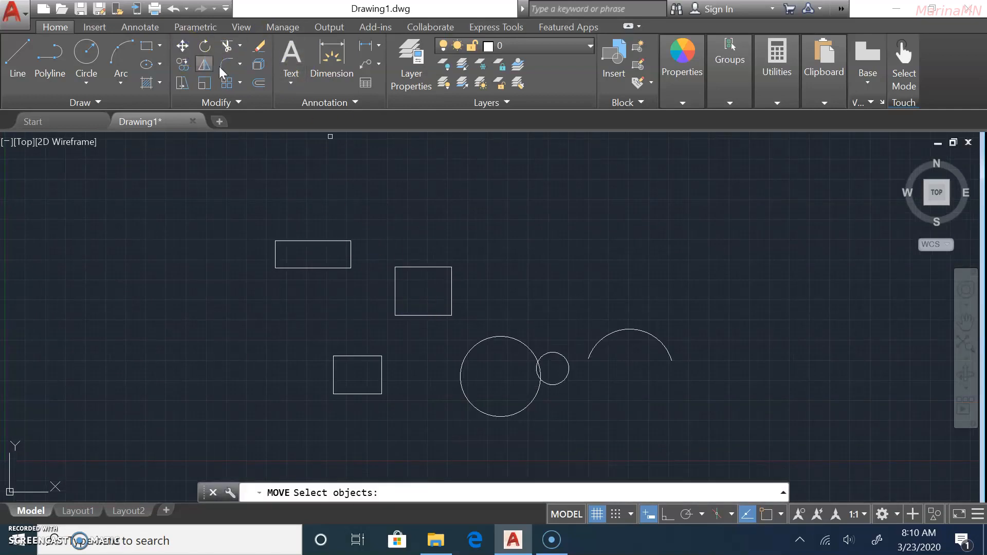
left_click(512, 339)
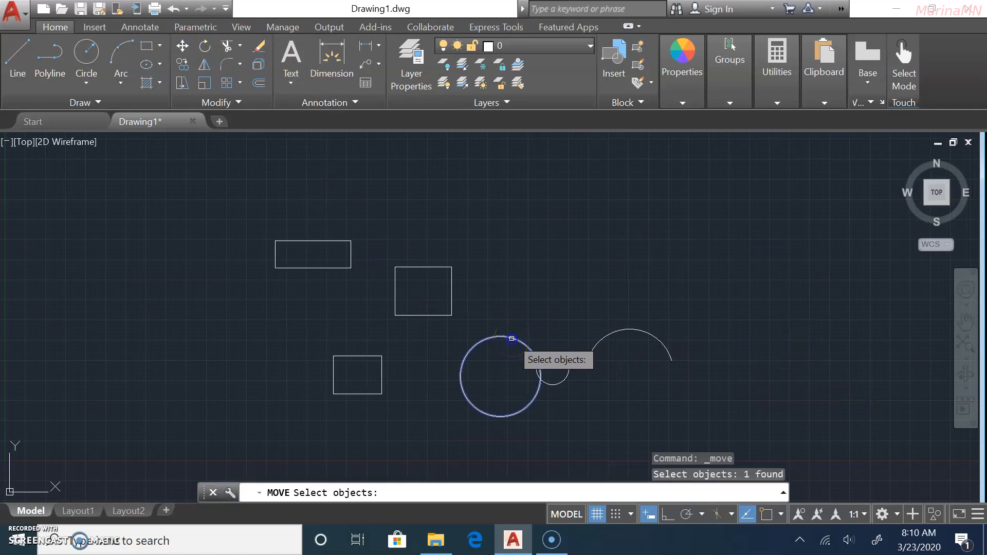
left_click(430, 316)
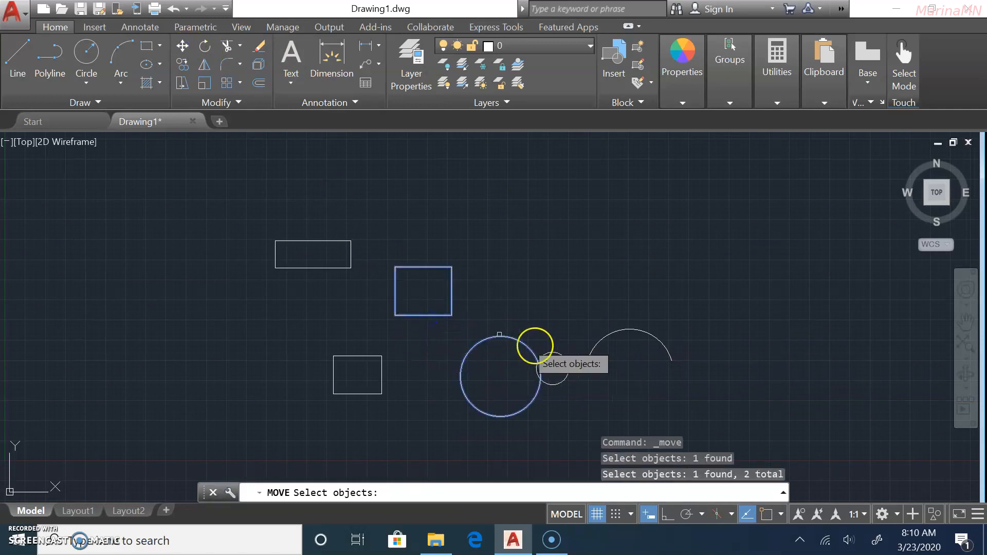
key("Return")
left_click(453, 315)
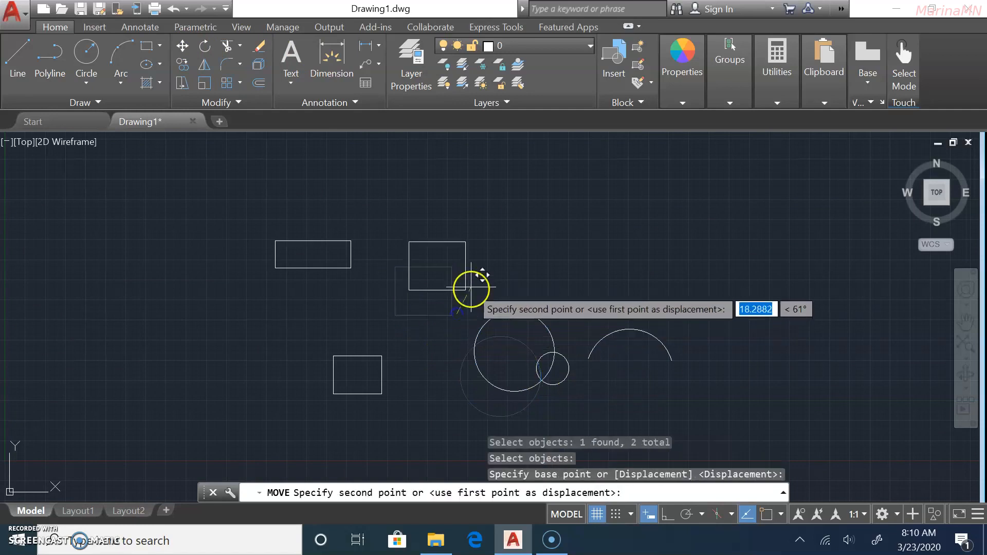
left_click(514, 227)
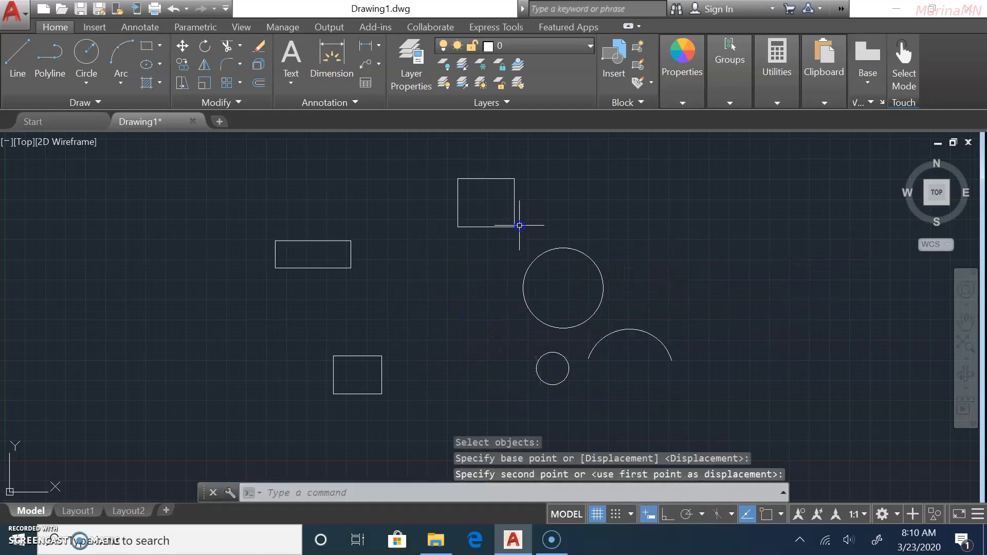
Start a second move of just the square, then cancel it with Esc.
key("Return")
left_click(478, 227)
key("Return")
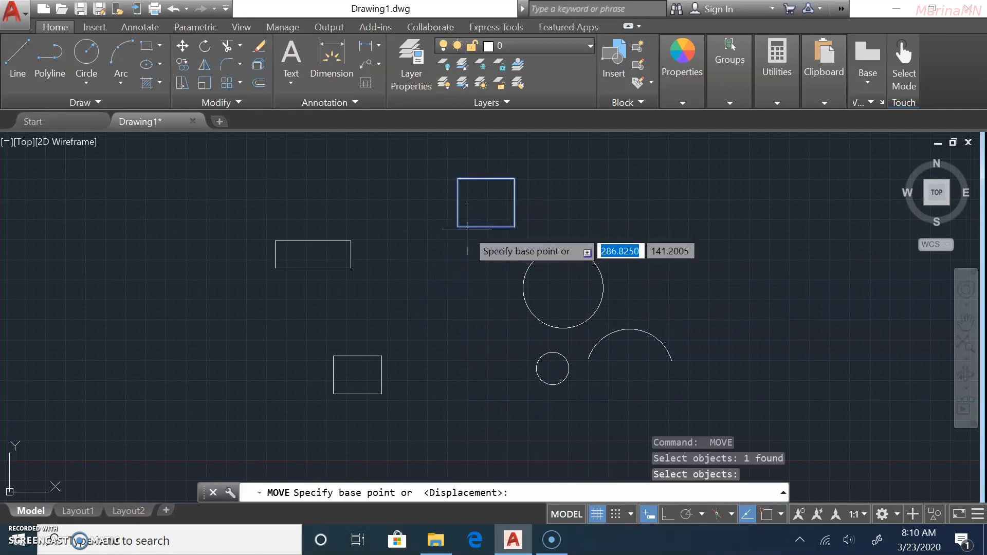
key("Return")
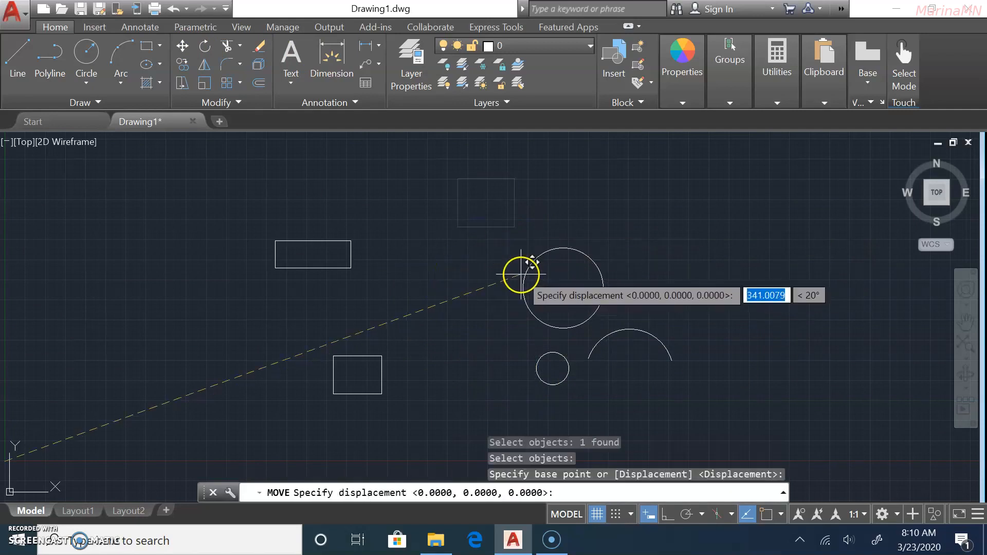
key("Escape")
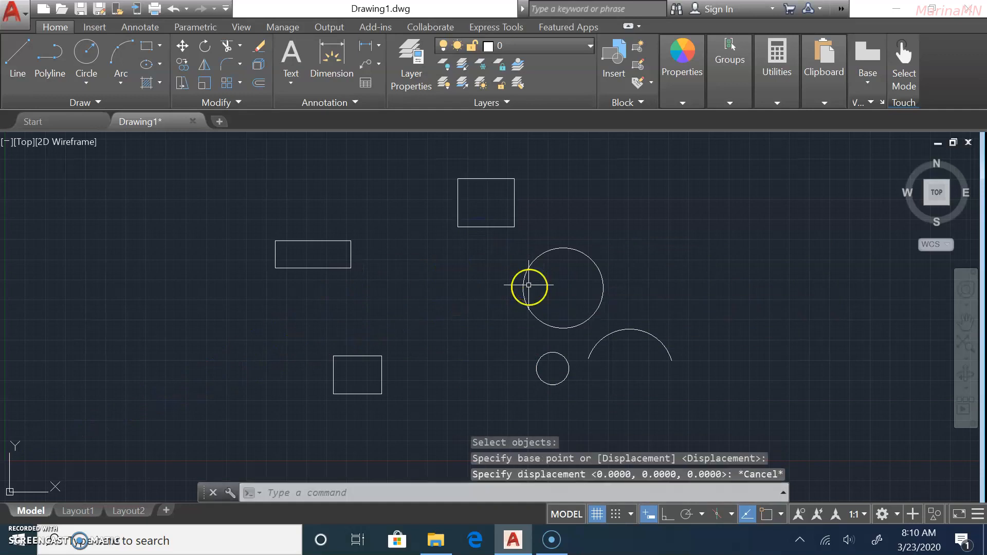
Reselect the large circle and square for moving and pan the view toward them.
left_click(525, 282)
left_click(485, 227)
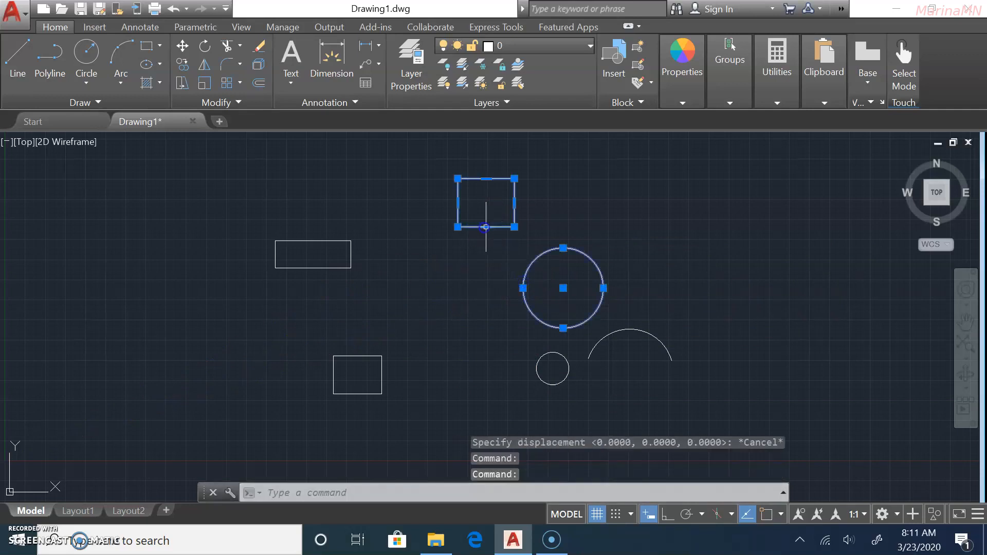
left_click(181, 47)
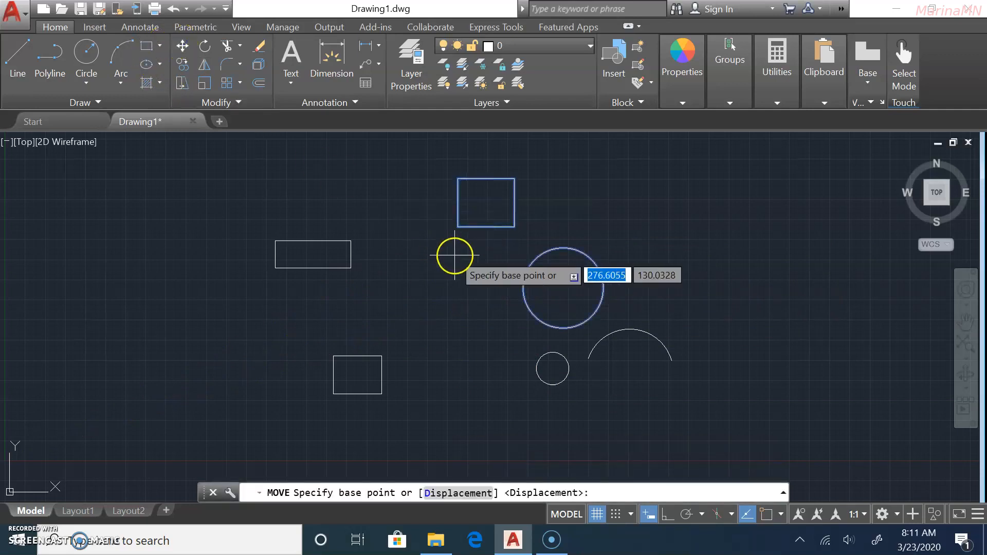
key("Return")
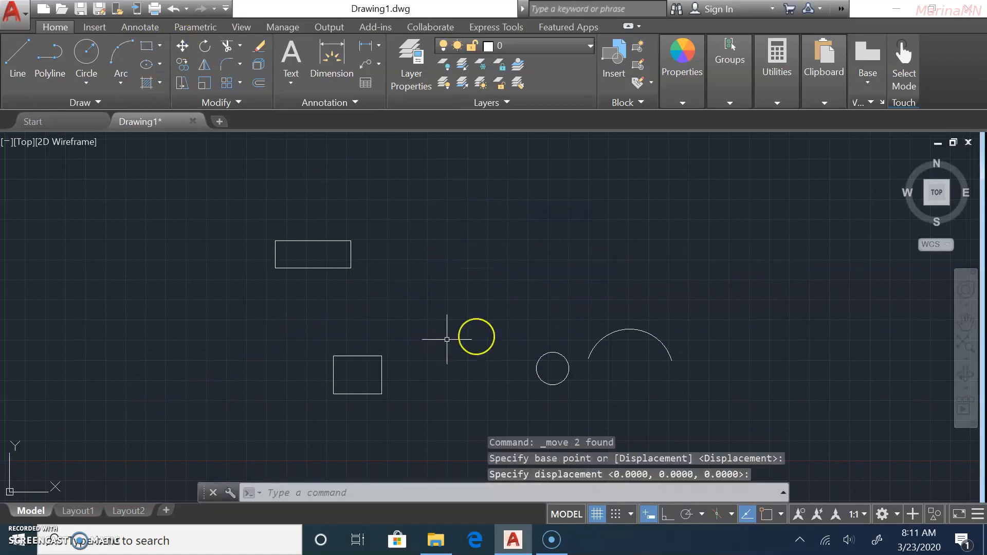
scroll(547, 338, "down", 3)
scroll(641, 312, "up", 4)
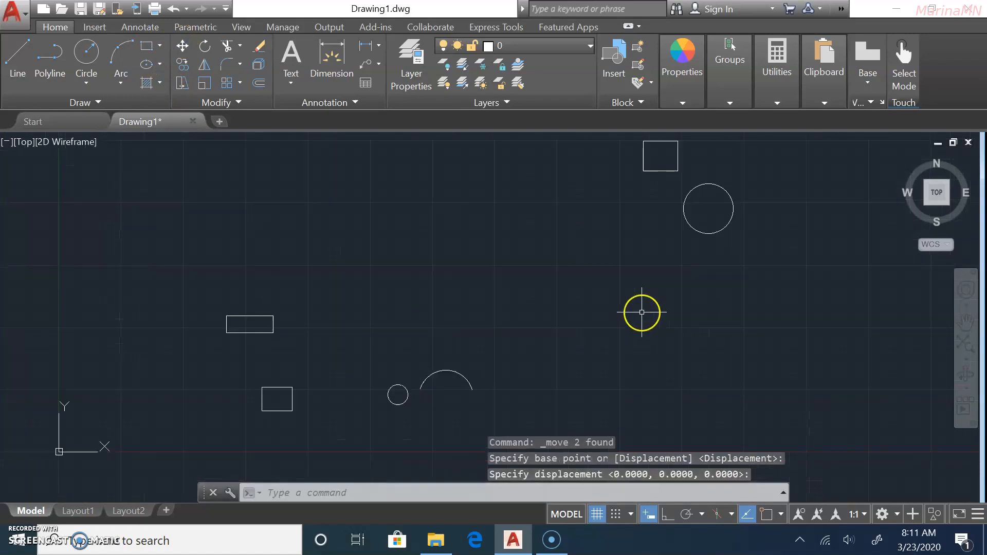
mouse_move(745, 242)
middle_mouse_down()
mouse_move(731, 260)
mouse_move(557, 337)
middle_mouse_up()
scroll(535, 282, "up", 4)
middle_click_drag(730, 278, 725, 289)
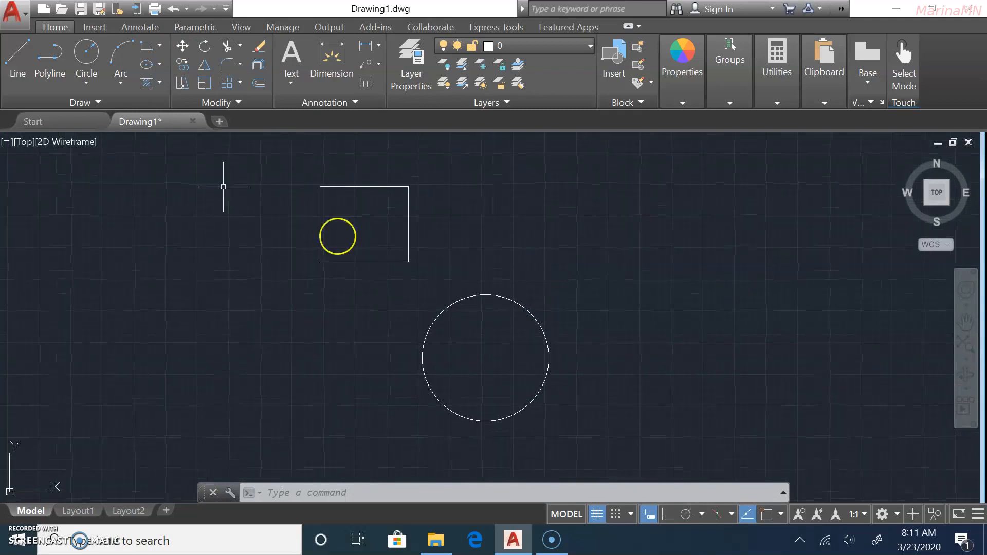
Move the square and circle as a pair further left and slightly down.
left_click(183, 46)
left_click(320, 259)
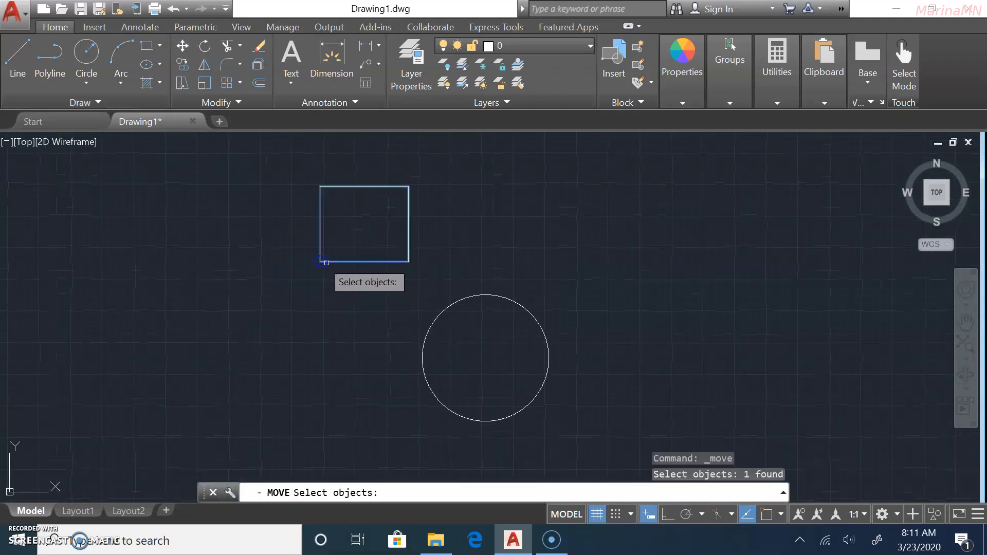
left_click(427, 334)
key("Return")
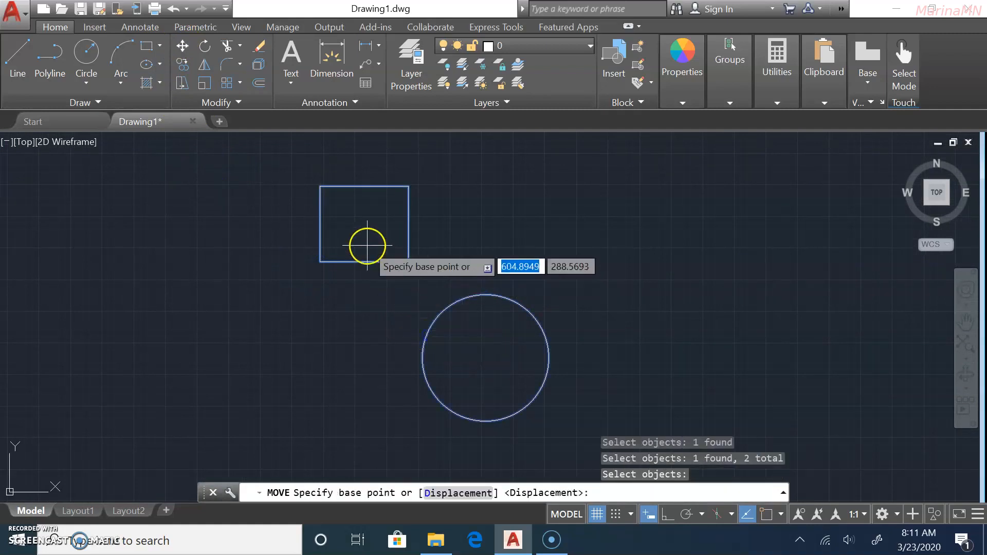
left_click(371, 264)
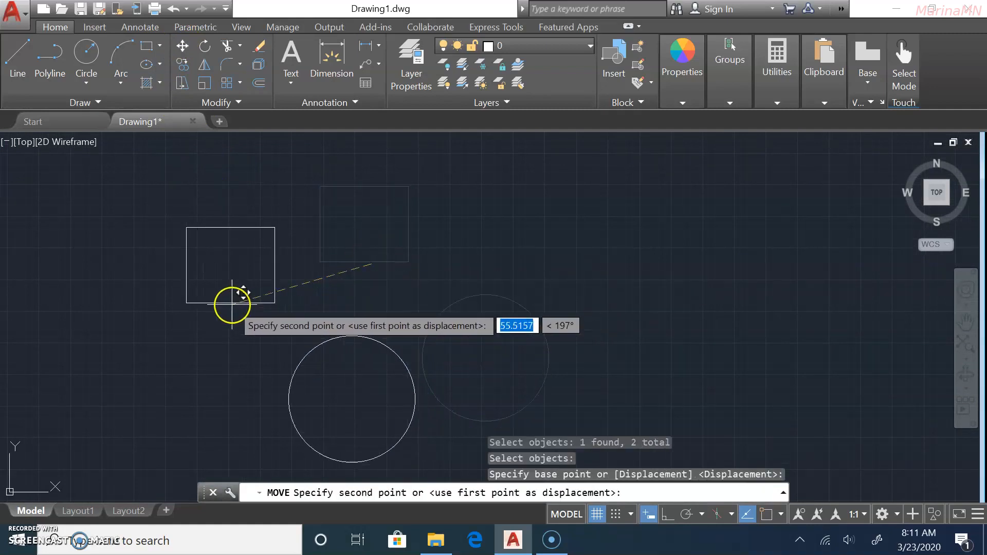
left_click(227, 303)
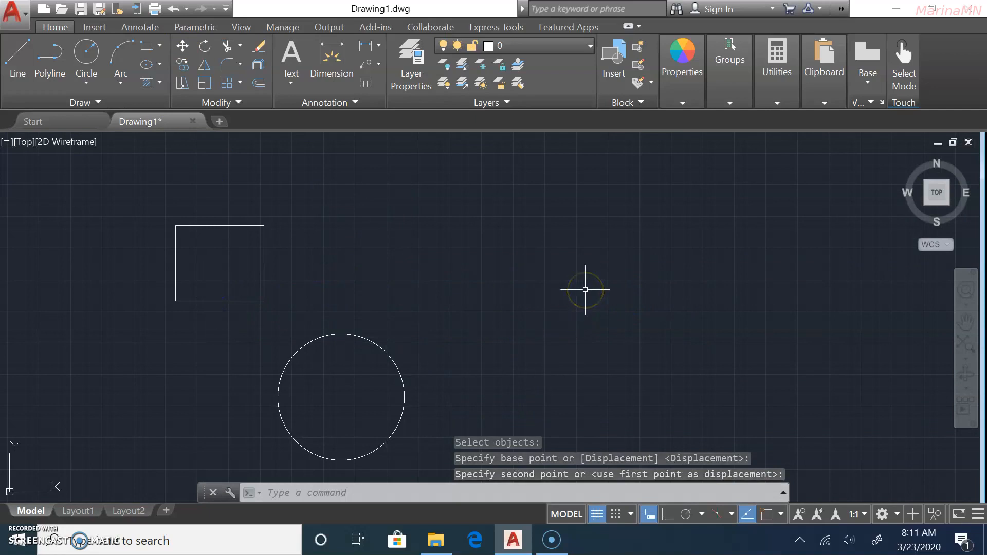
scroll(497, 233, "down", 5)
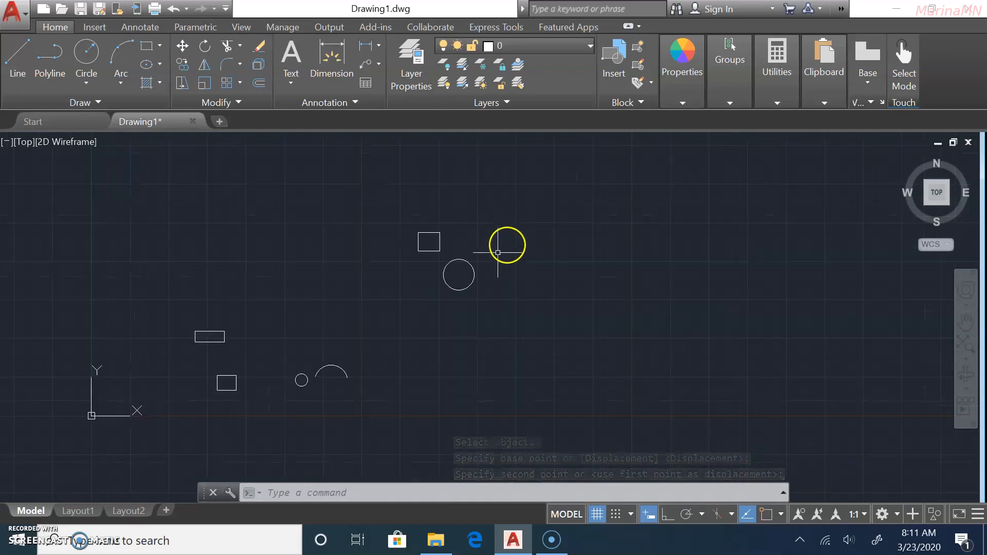
Crossing-select all six existing shapes and delete them.
left_click(520, 187)
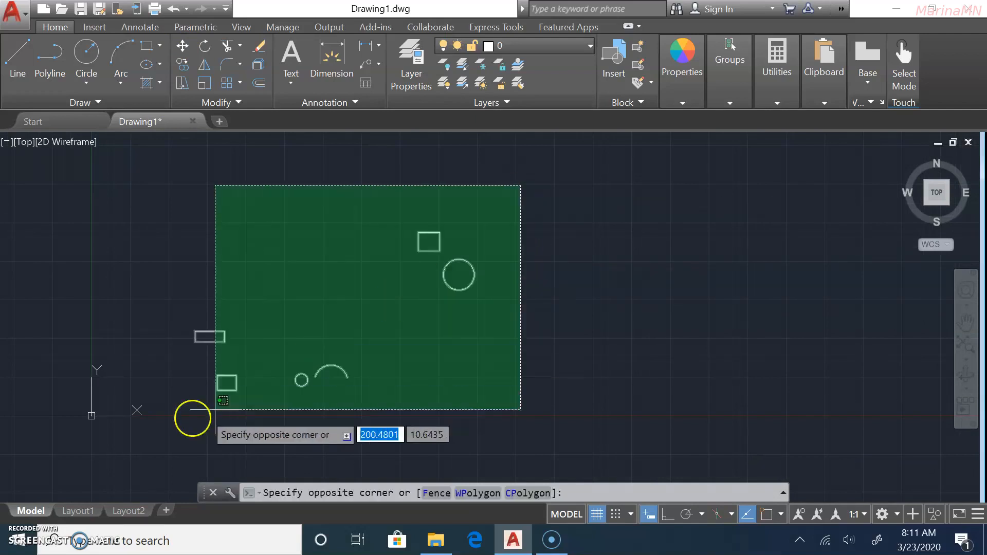
left_click(172, 405)
key("Delete")
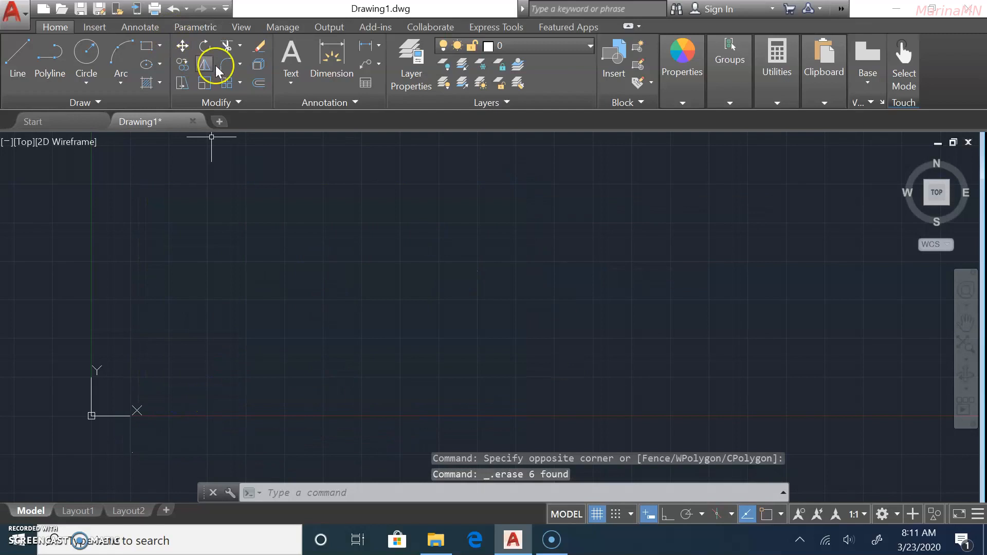
Draw a new circle of radius 25 on the empty canvas.
left_click(89, 58)
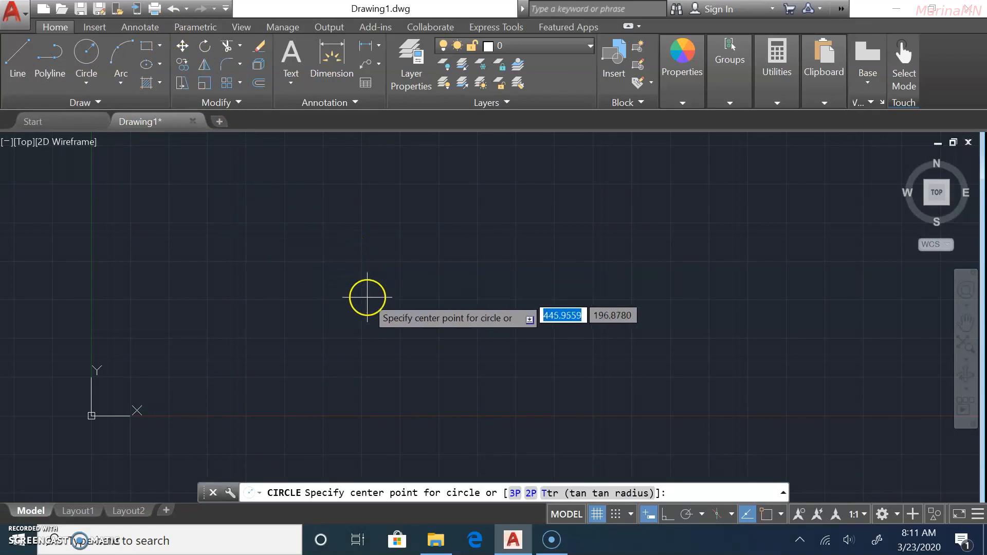
left_click(368, 302)
left_click(340, 260)
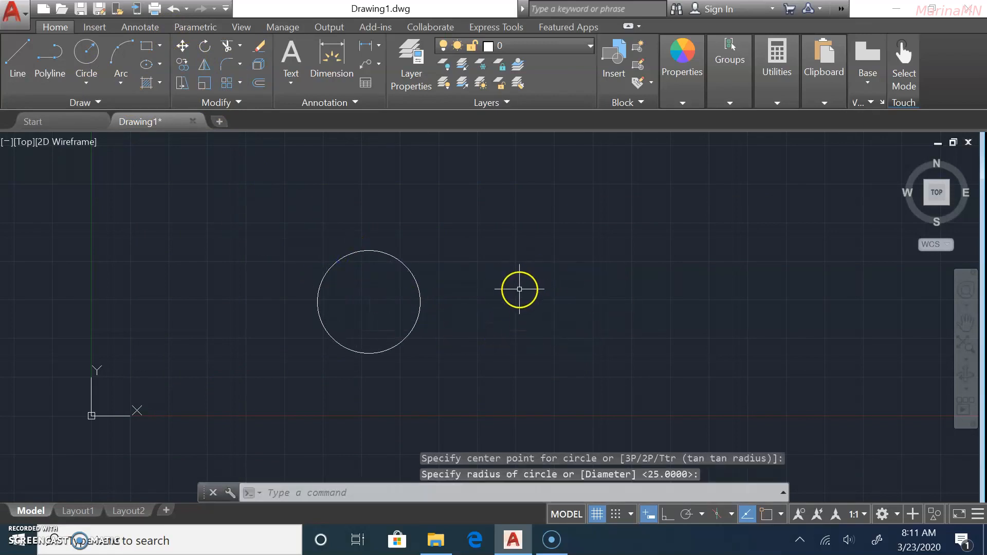
Copy the radius-25 circle from its centre, placing the first four copies toward the right.
left_click(181, 61)
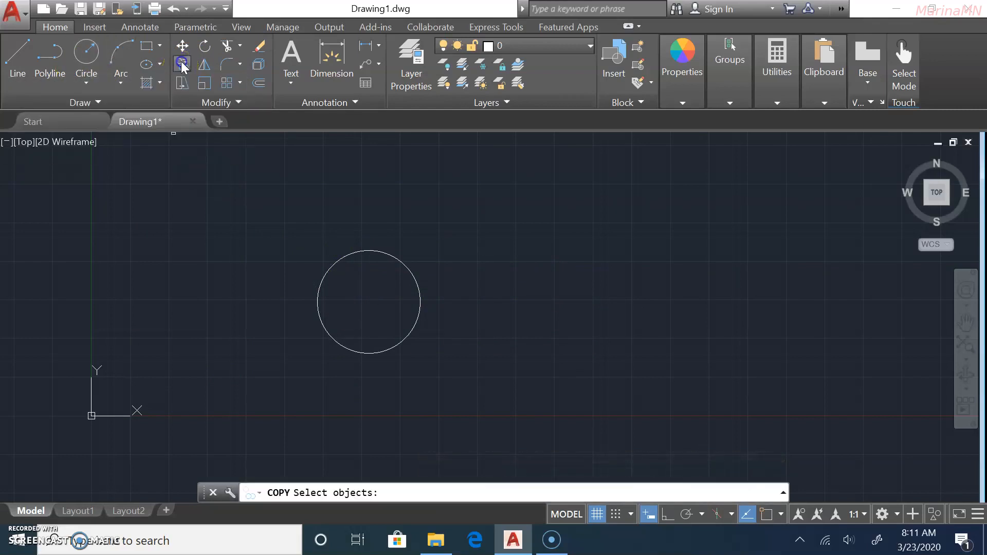
left_click(335, 261)
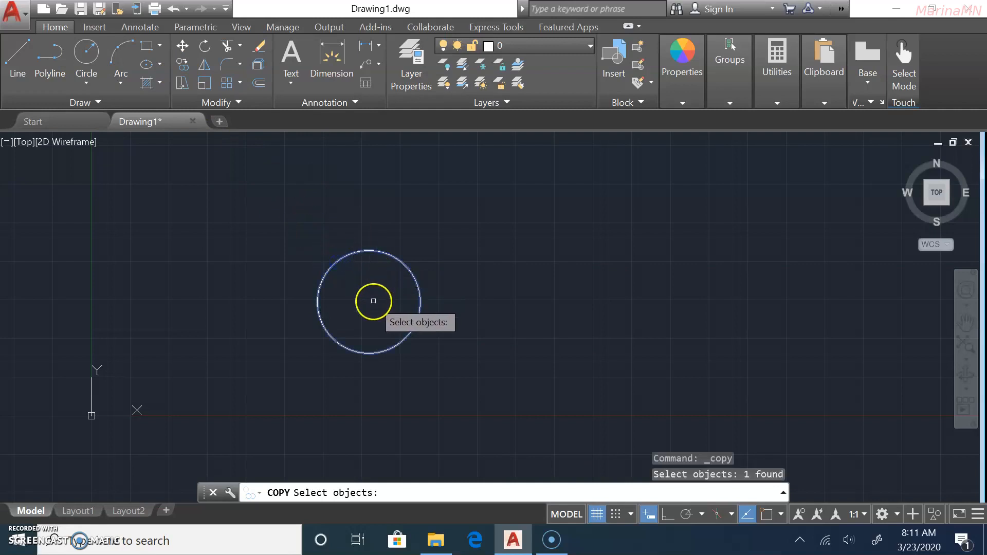
key("Return")
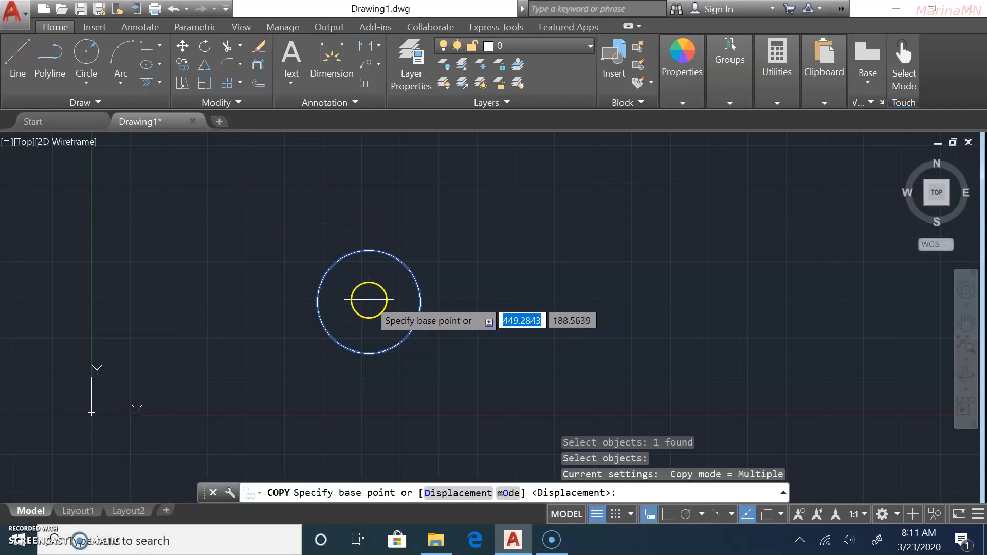
left_click(369, 300)
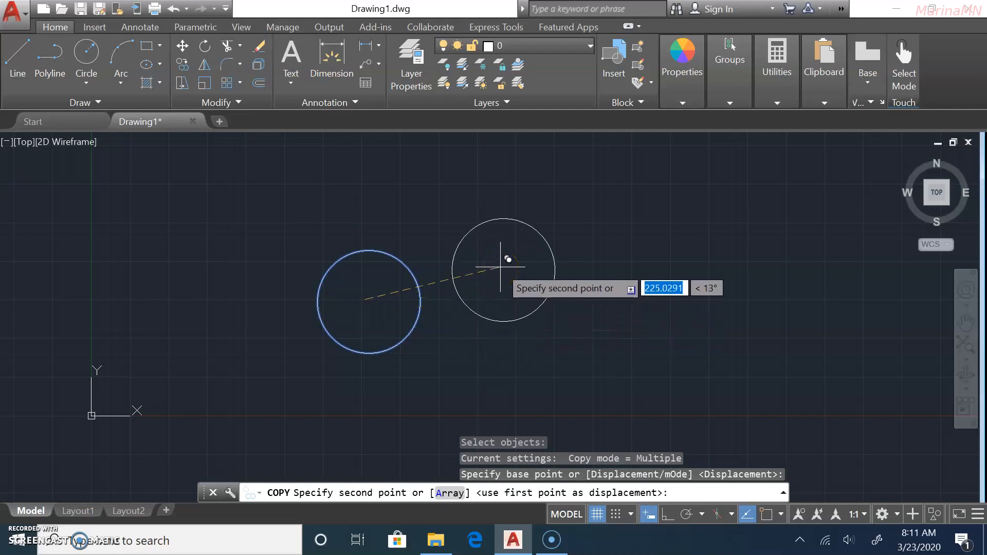
left_click(495, 245)
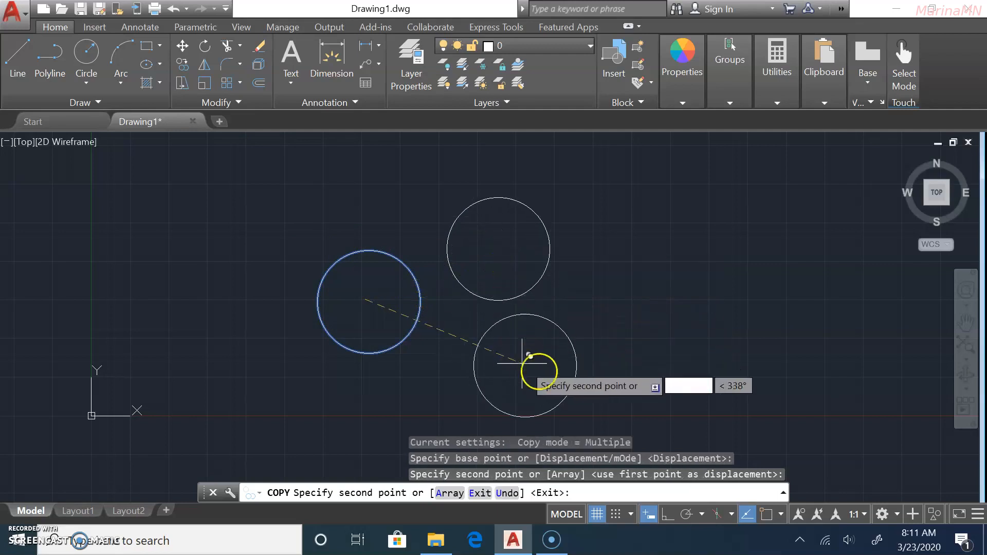
left_click(547, 374)
left_click(633, 268)
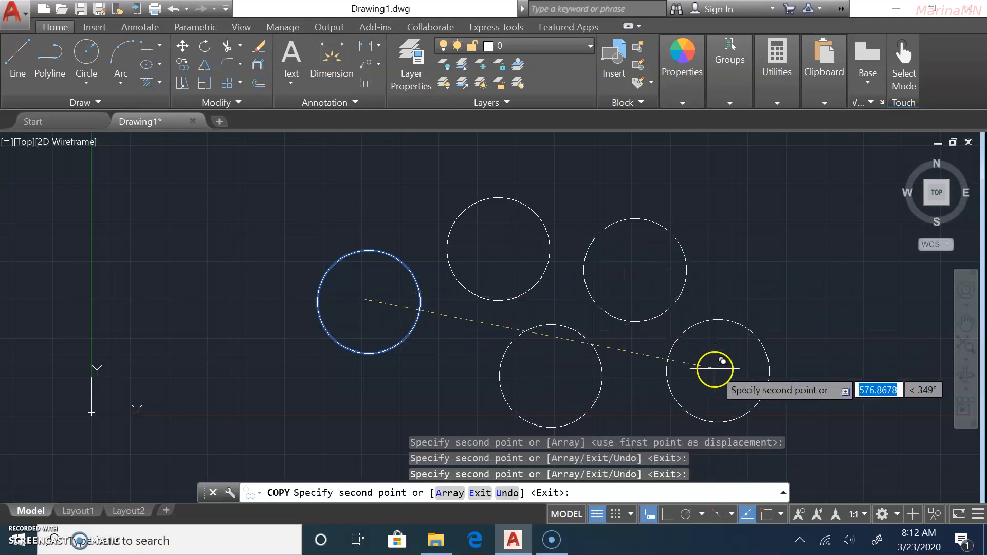
left_click(717, 369)
Place five more copies at upper right, left and below, then begin a window around them.
left_click(787, 239)
left_click(308, 180)
left_click(193, 286)
left_click(252, 402)
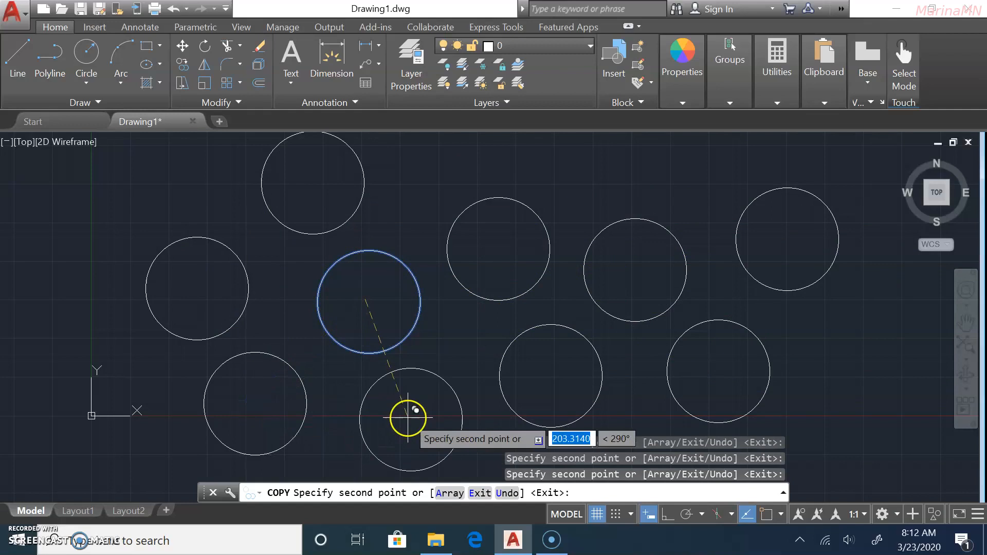
left_click(409, 418)
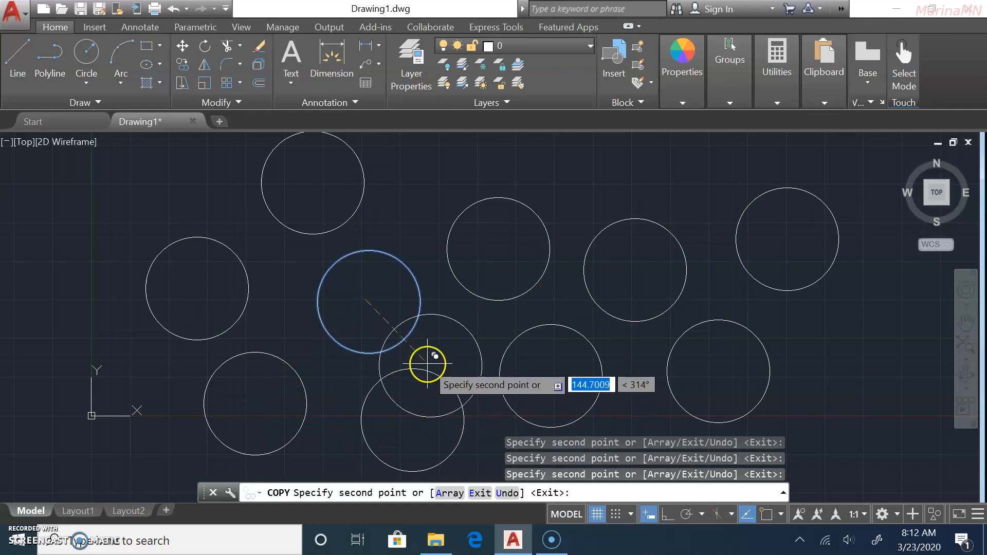
key("Escape")
scroll(525, 289, "down", 2)
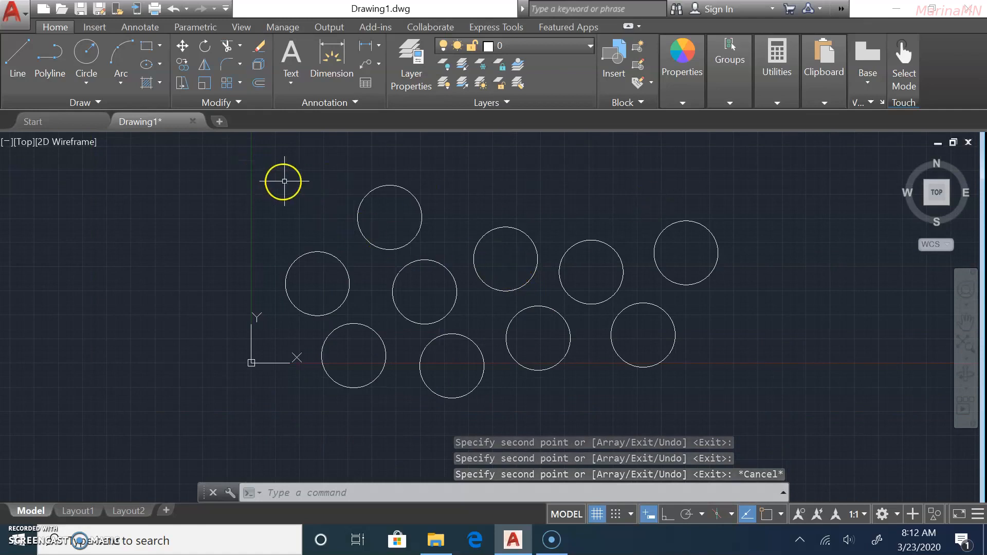
left_click(778, 175)
Erase the ten circles and draw a tall rectangle in their place.
left_click(262, 423)
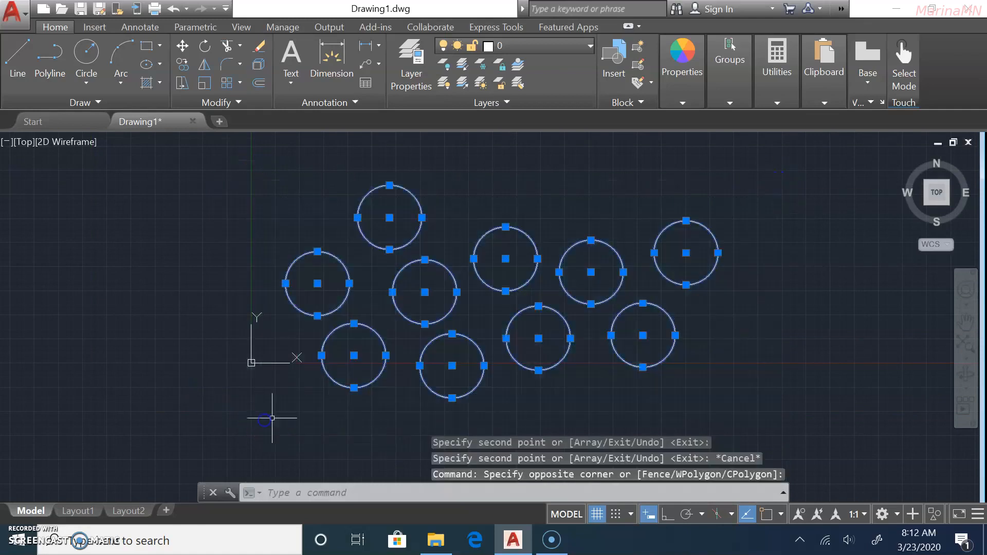
key("Delete")
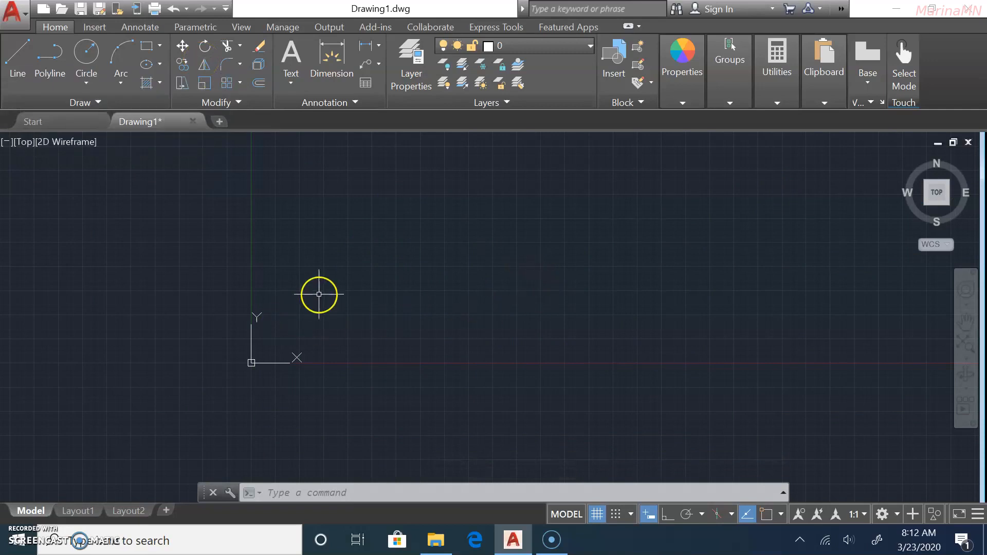
left_click(90, 54)
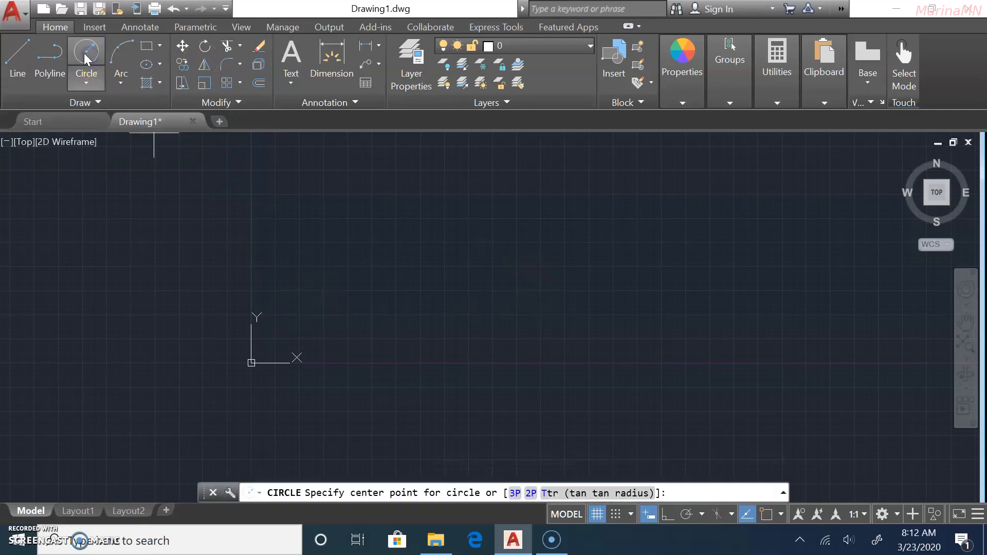
left_click(144, 46)
left_click(361, 216)
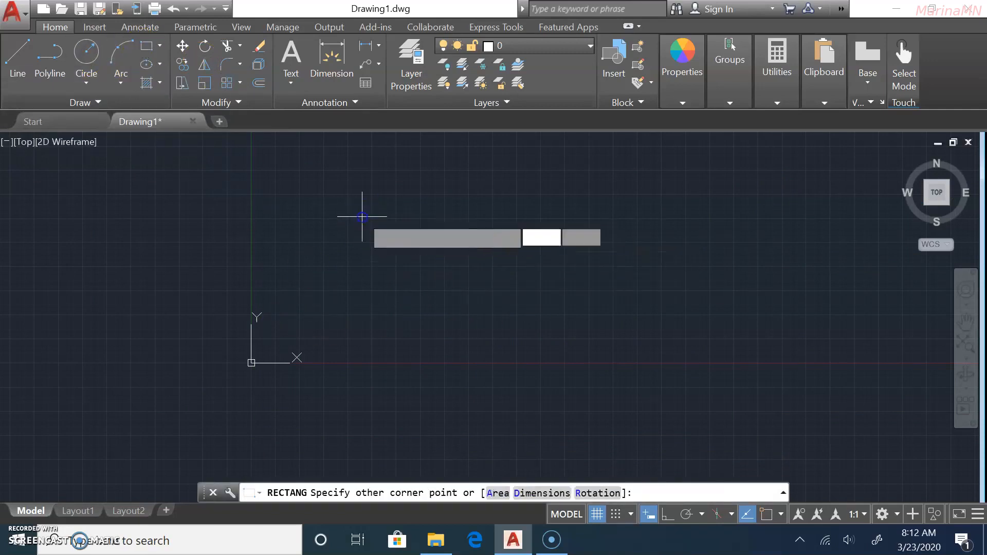
left_click(446, 341)
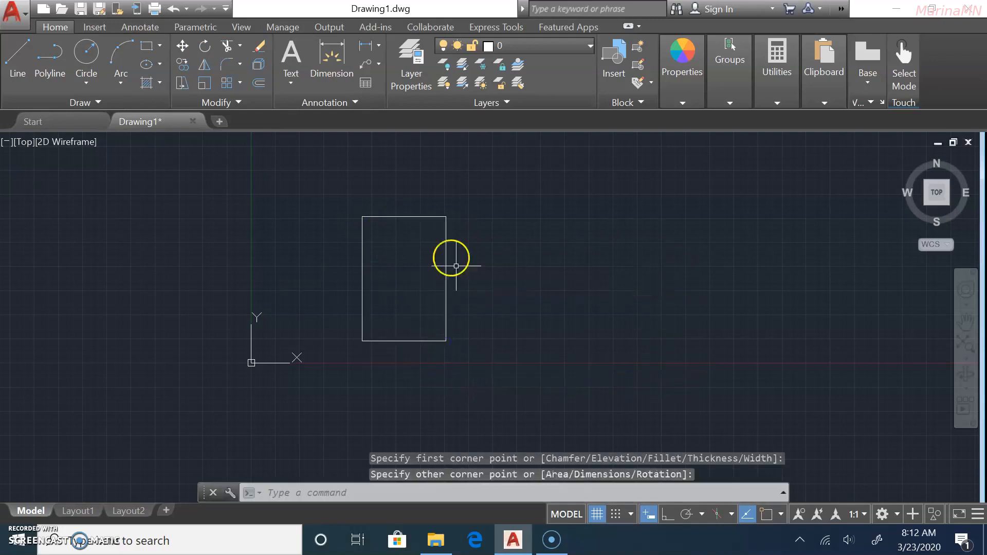
Draw a small circle inside the rectangle's upper half.
left_click(82, 56)
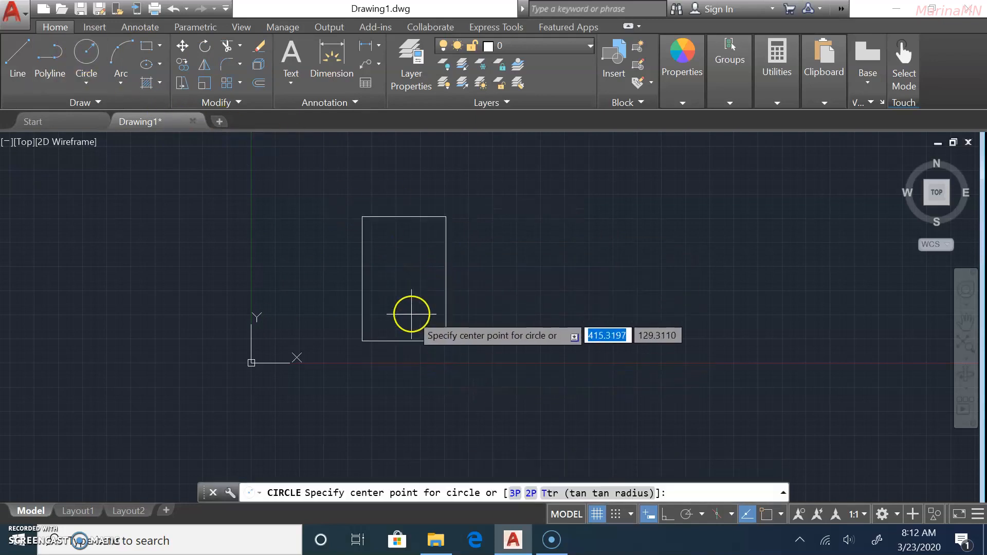
left_click(414, 267)
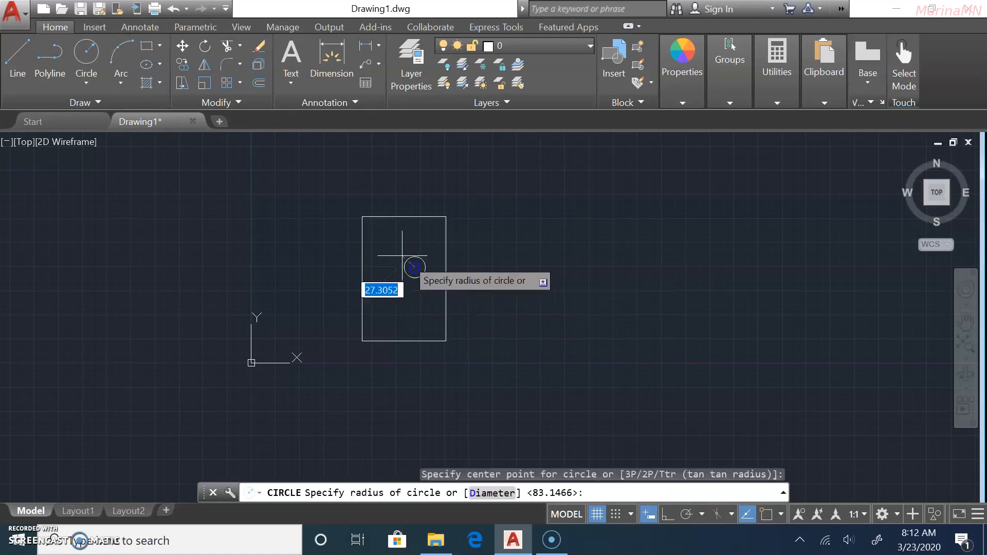
left_click(397, 256)
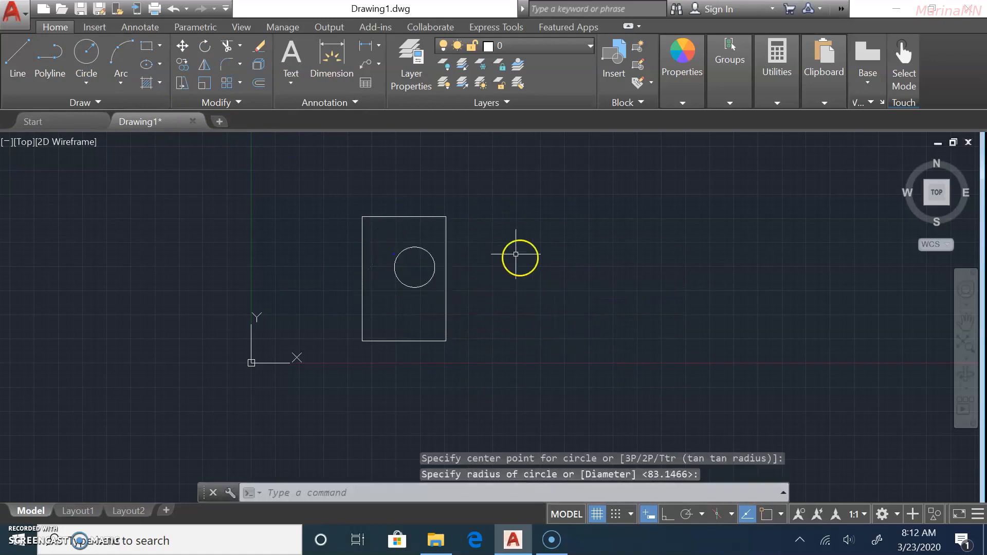
Draw a vertical line right of the rectangle using L with Ortho turned on.
type("l")
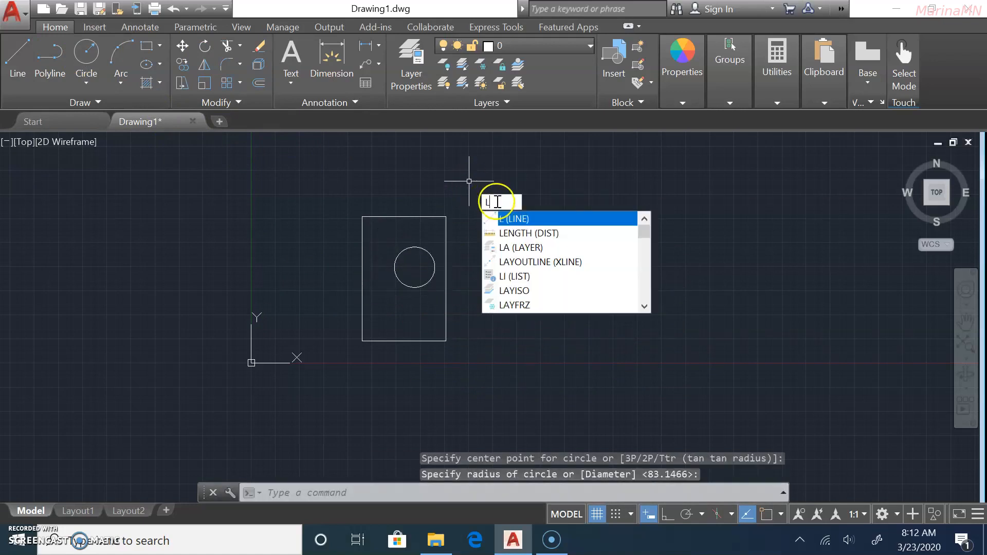
key("Return")
left_click(517, 172)
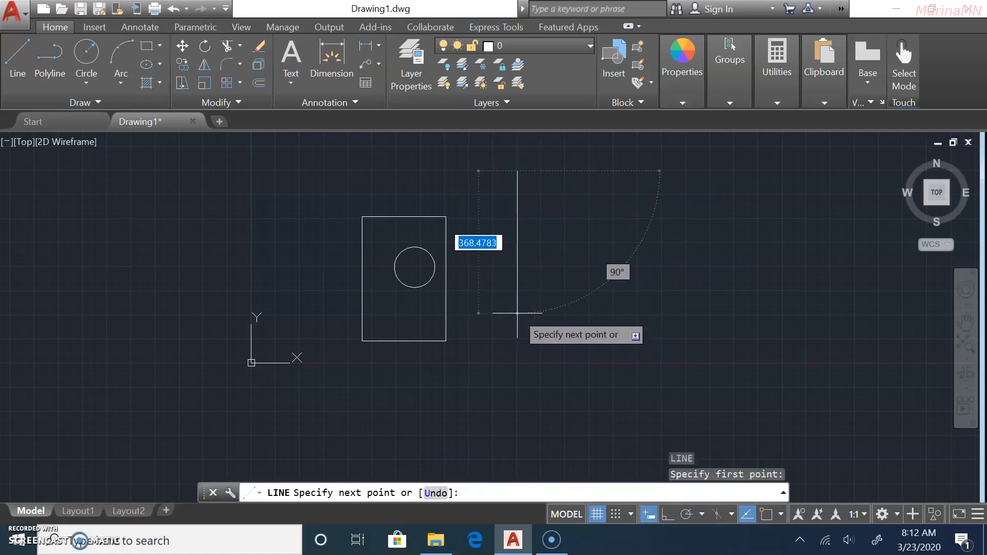
left_click(668, 515)
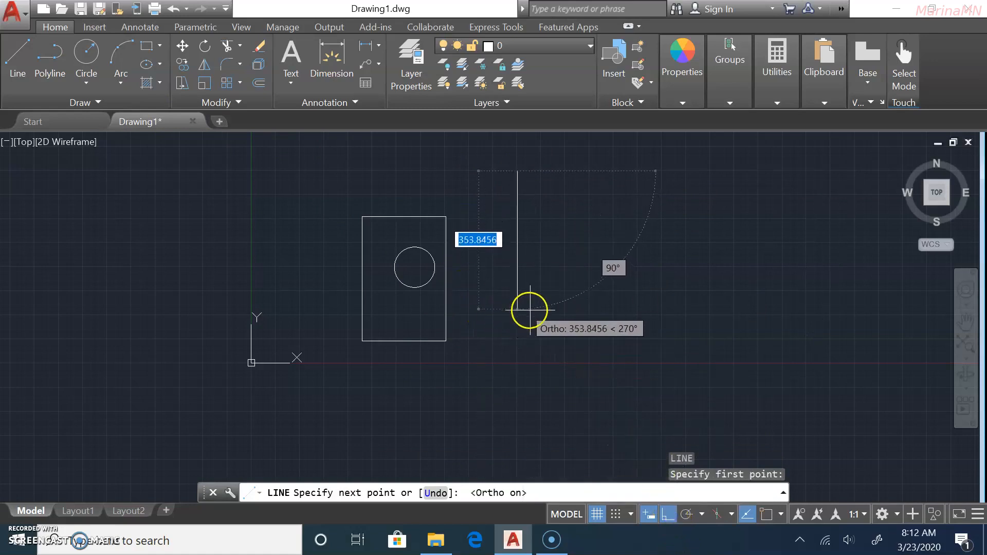
left_click(538, 324)
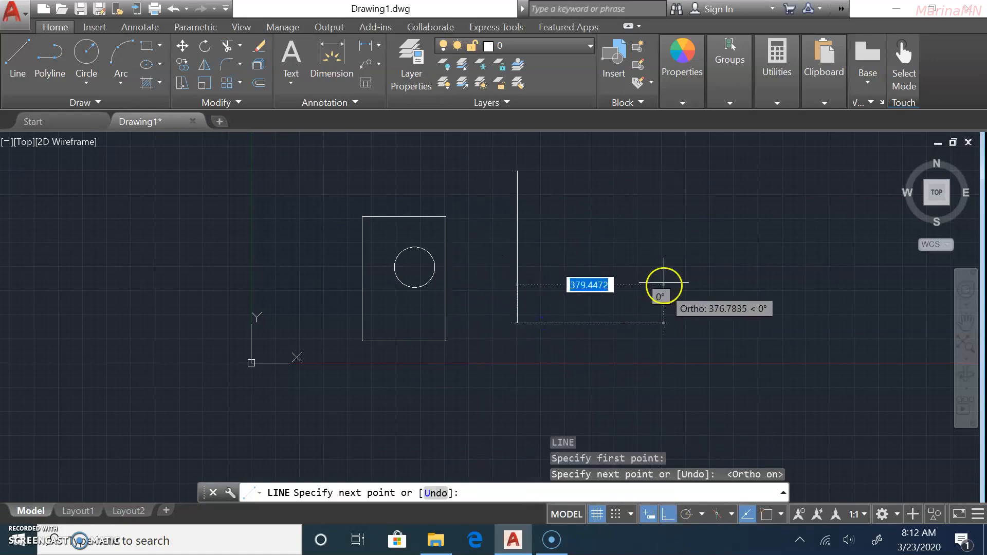
key("Escape")
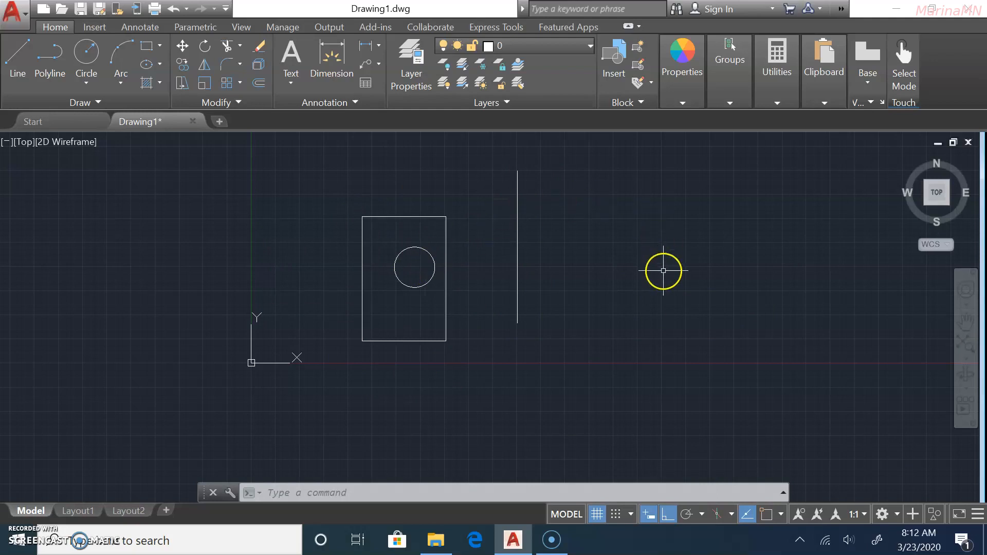
Mirror the rectangle and inner circle about the vertical line's two endpoints, retaining the source objects.
left_click(204, 63)
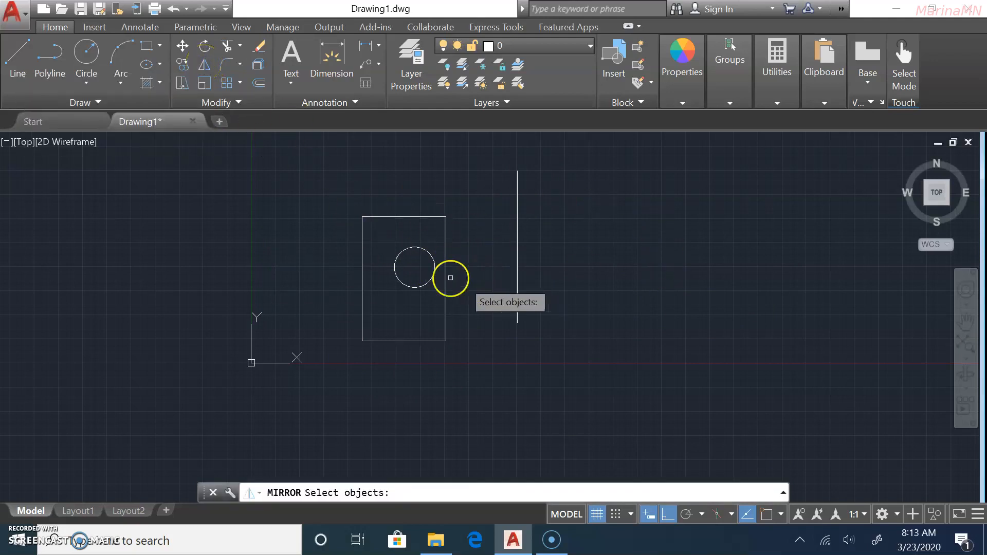
left_click(427, 253)
left_click(415, 217)
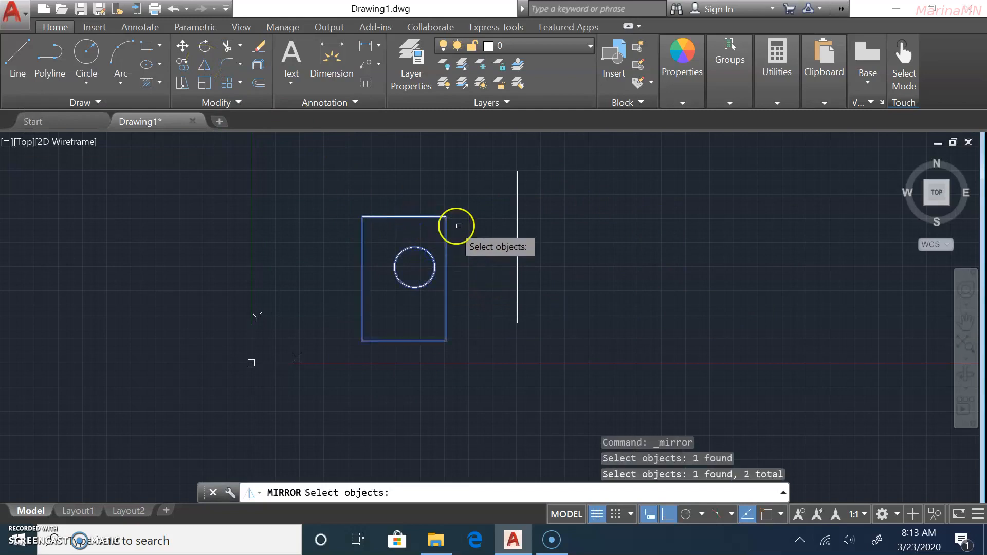
key("Return")
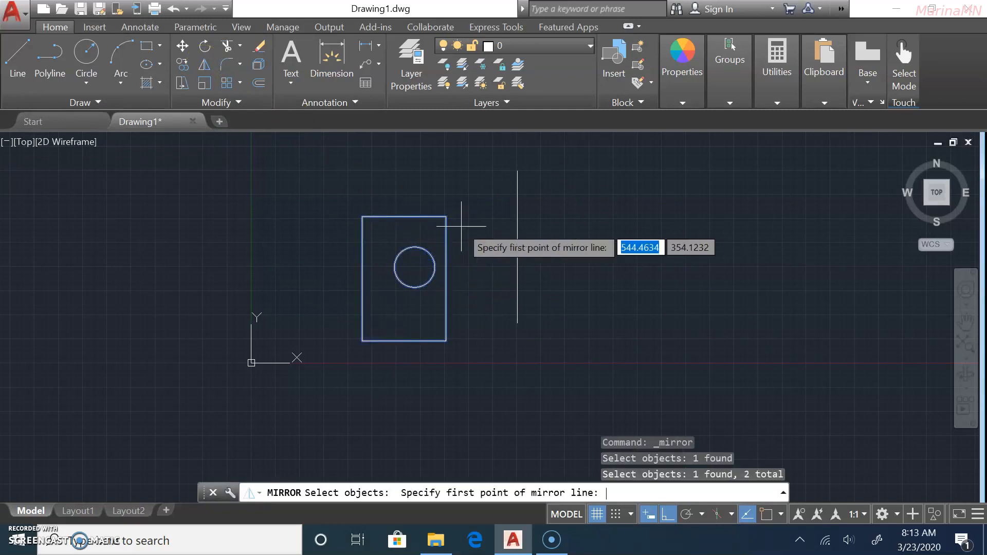
left_click(517, 170)
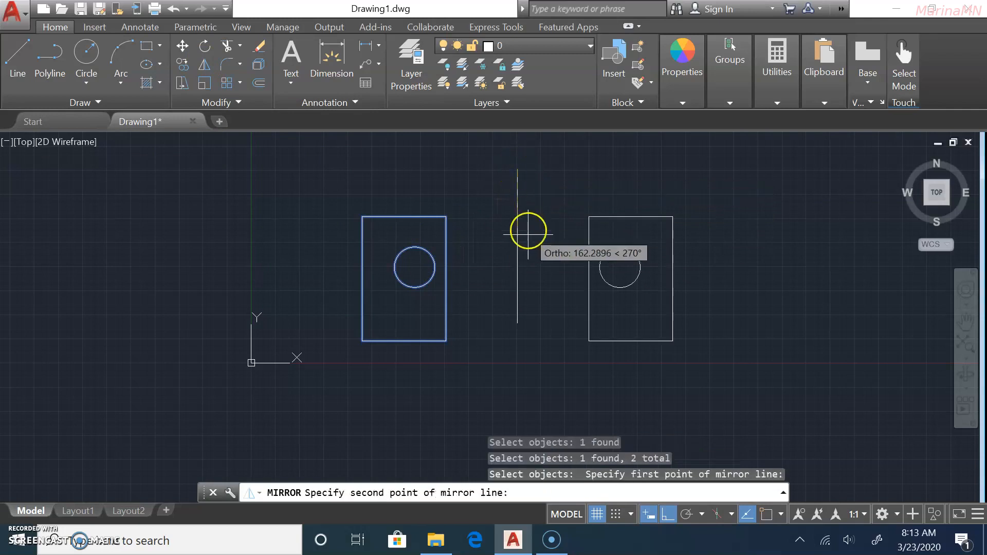
left_click(517, 323)
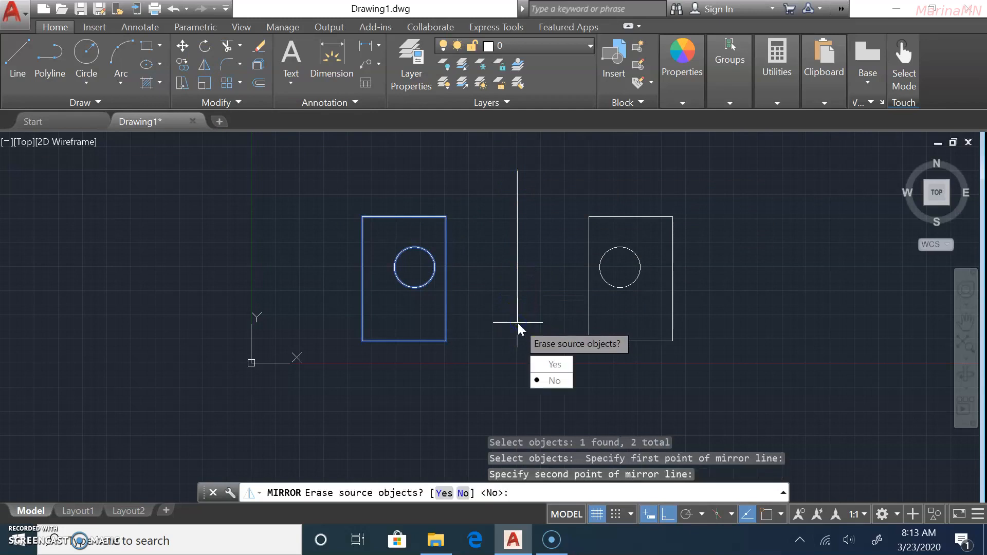
key("Return")
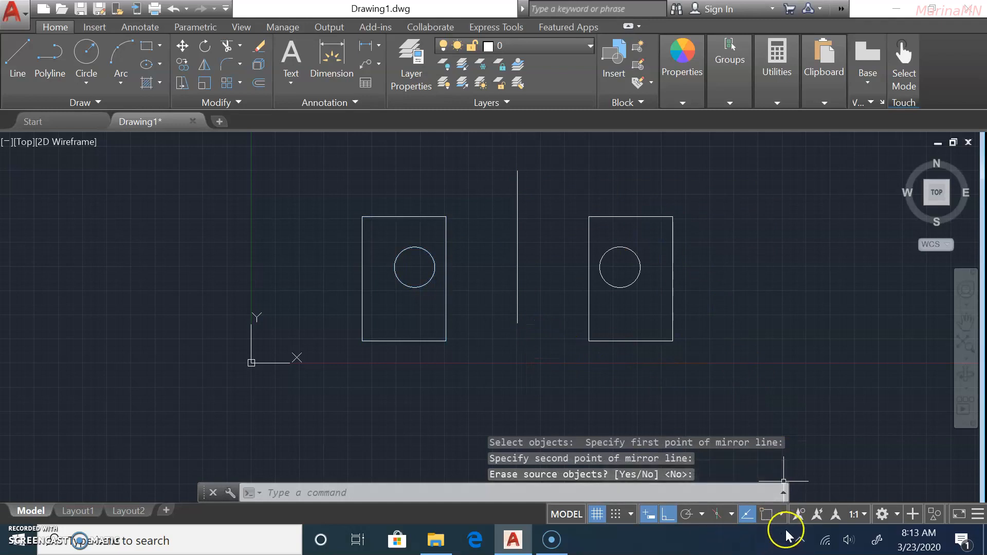
Toggle object snap tracking and Snap Mode on the status bar, checking their option lists.
left_click(747, 514)
left_click(748, 514)
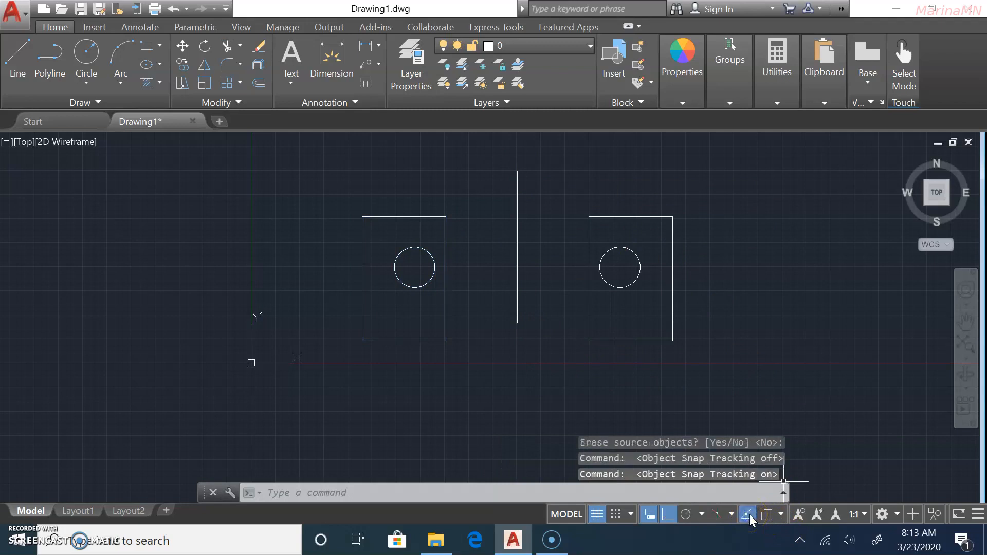
left_click(779, 513)
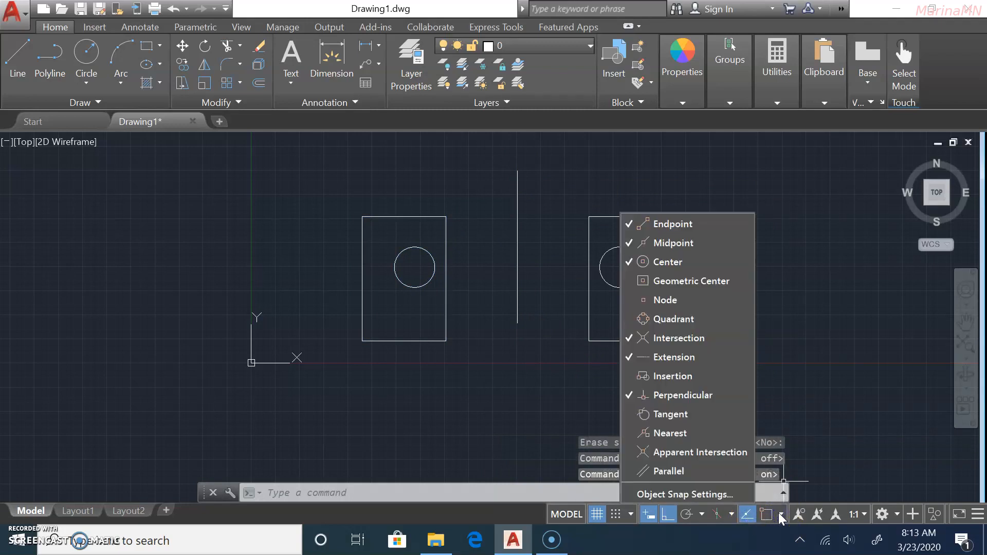
left_click(779, 513)
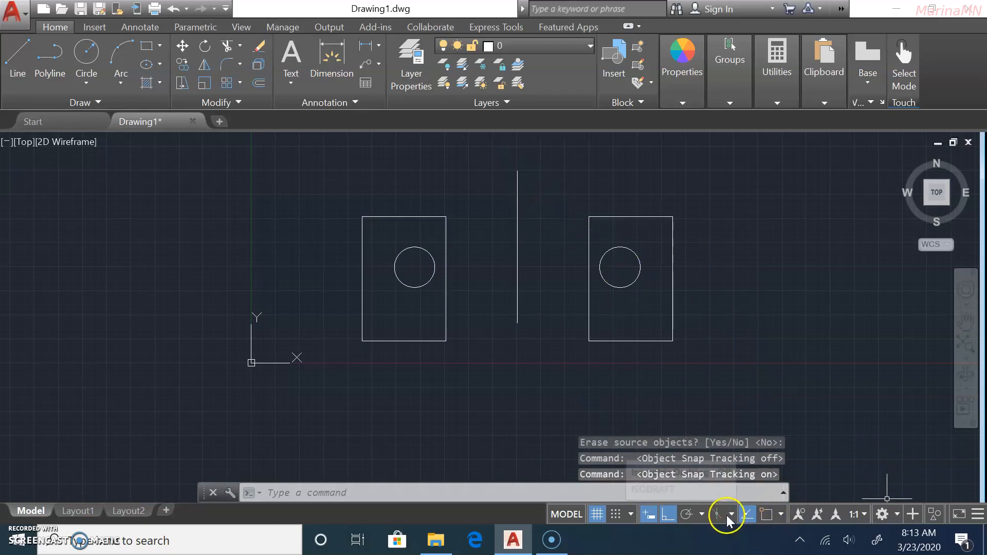
left_click(701, 513)
left_click(701, 513)
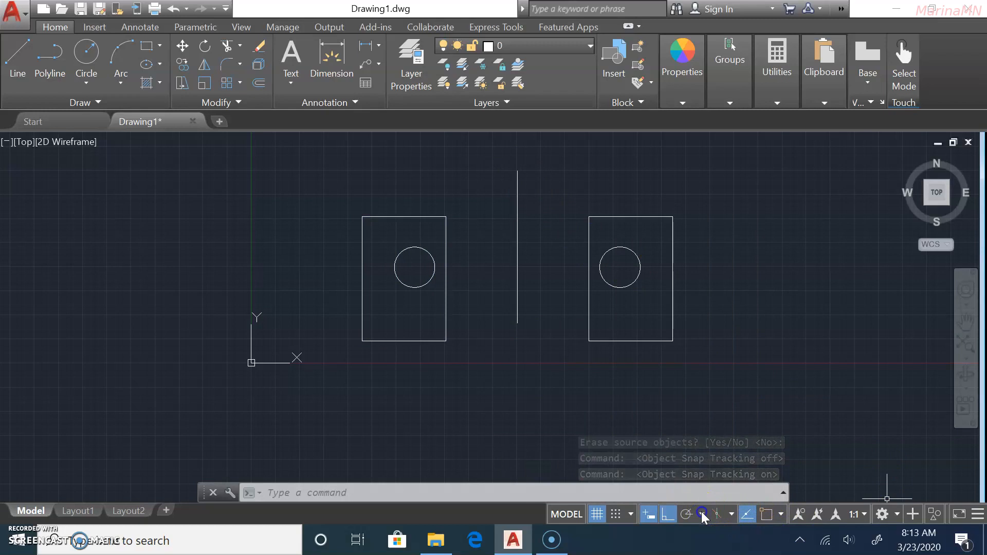
left_click(616, 514)
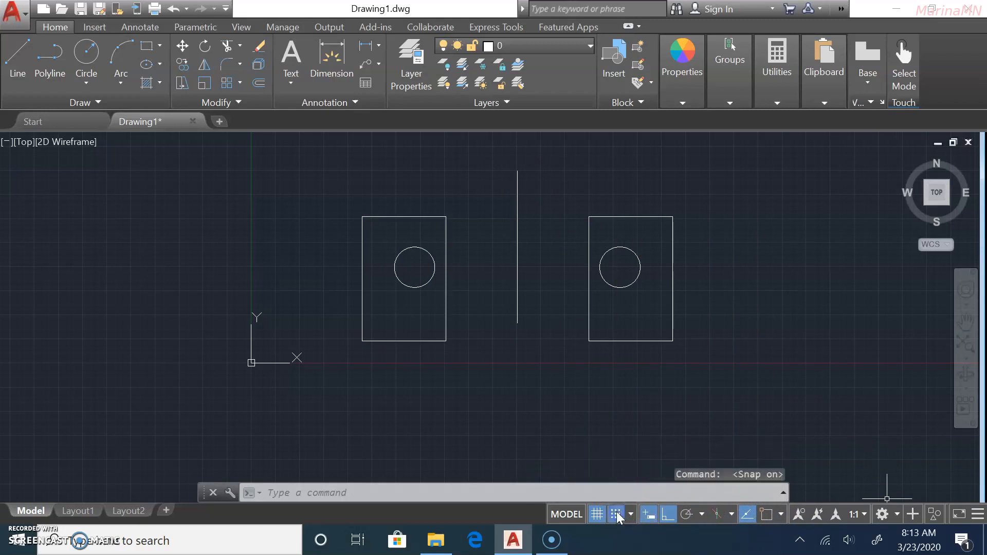
left_click(630, 514)
left_click(631, 514)
left_click(615, 515)
left_click(615, 514)
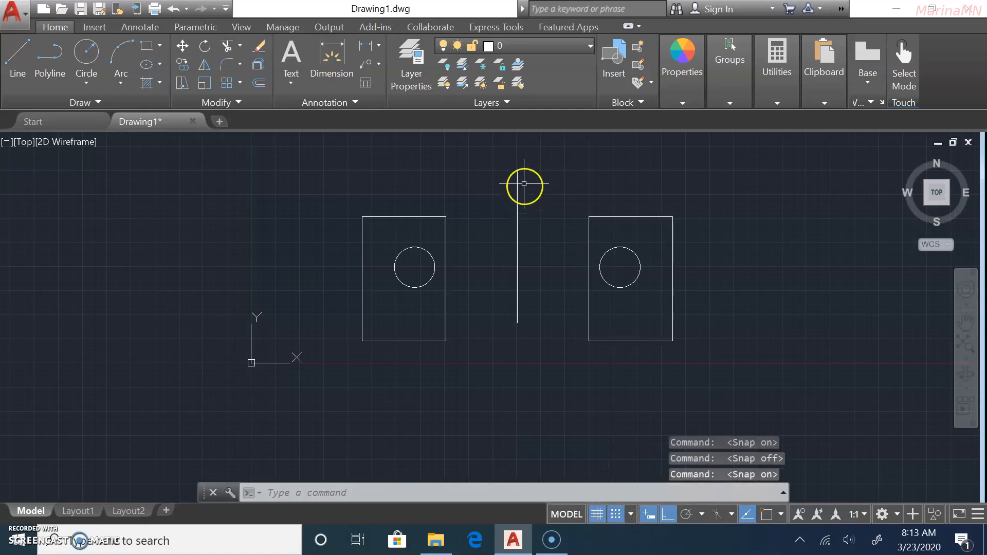
Add Parallel to the active object snap modes.
left_click(779, 512)
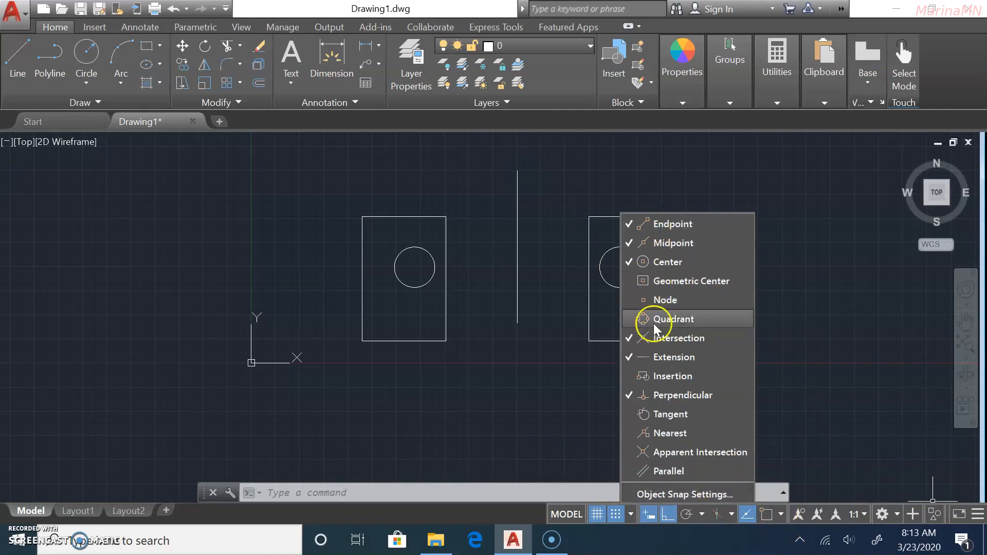
left_click(680, 472)
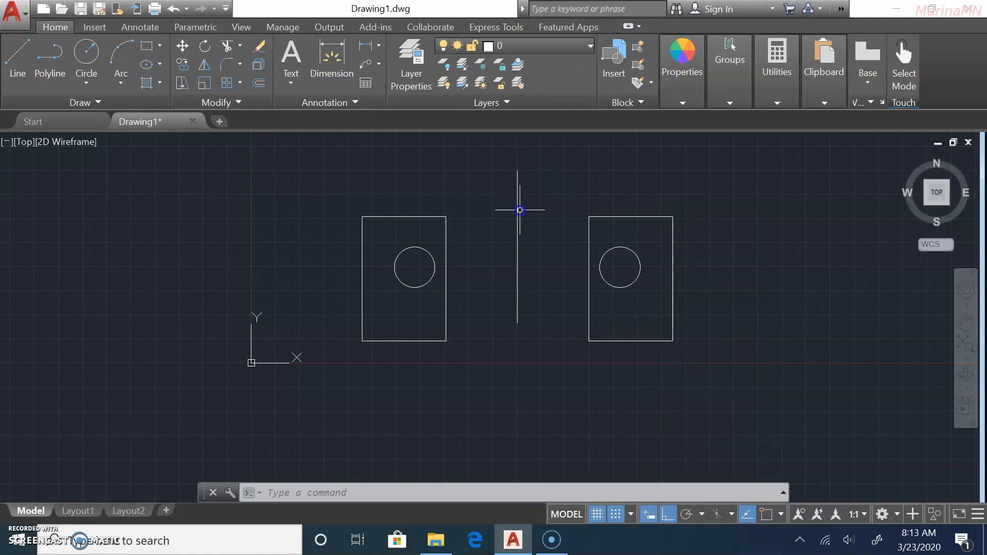
left_click(976, 515)
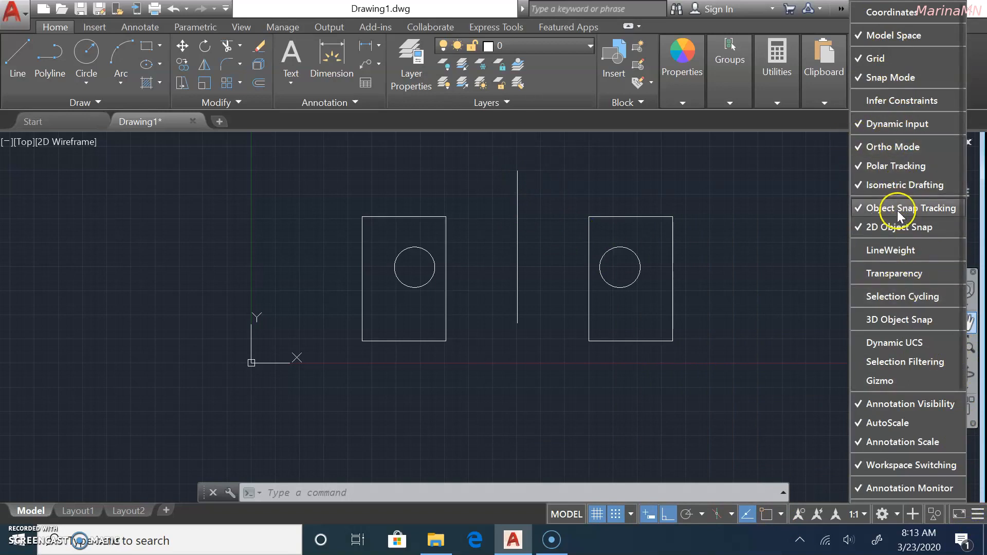
left_click(733, 248)
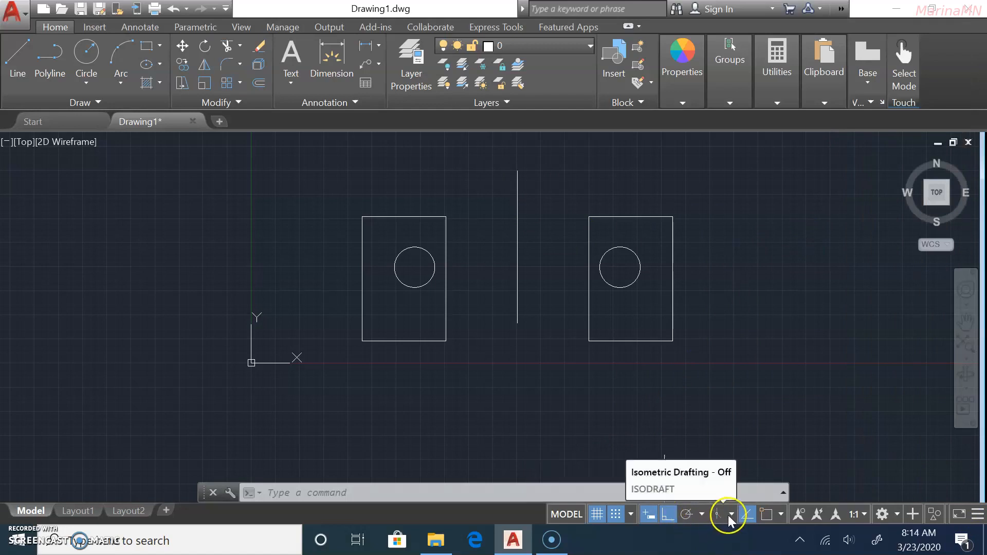
Turn Object Snap on and shift the drawing slightly lower in the view.
left_click(768, 514)
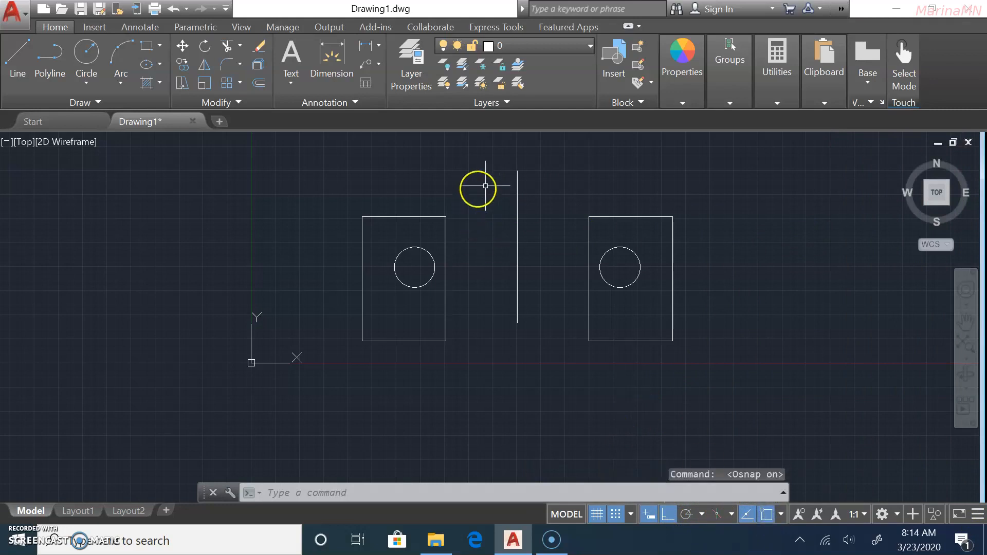
left_click(781, 514)
left_click(782, 510)
scroll(515, 289, "down", 2)
scroll(521, 289, "up", 2)
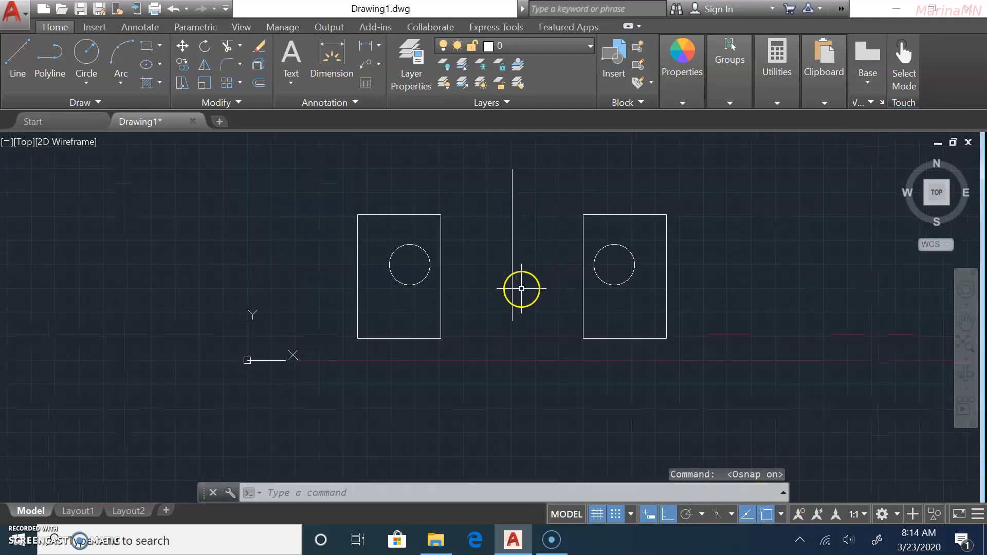
middle_click_drag(516, 246, 510, 281)
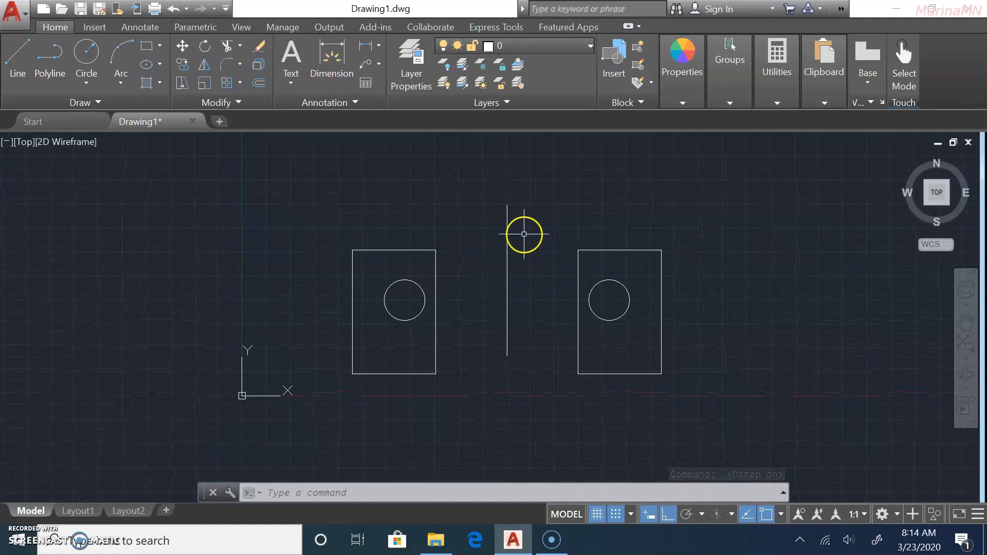
Erase the vertical line and the right rectangle with its circle.
type("e")
key("Return")
left_click(507, 218)
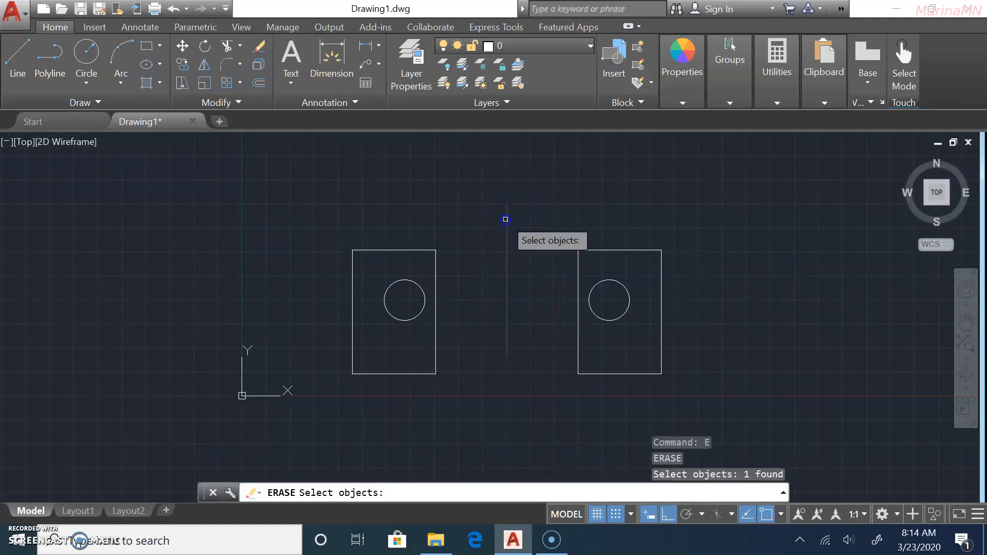
key("Return")
left_click(711, 154)
left_click(543, 387)
key("Delete")
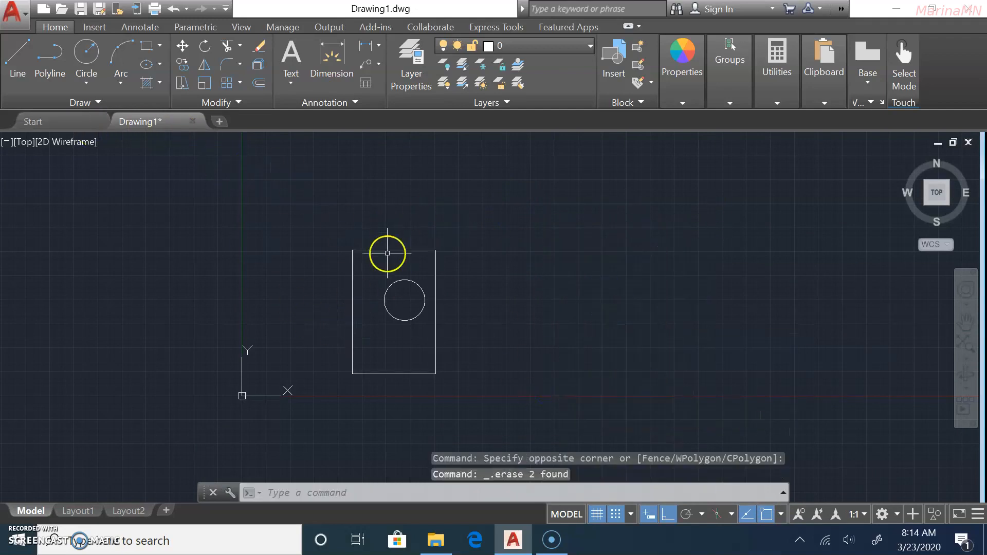
Mirror the left rectangle and circle across a diagonal line, keeping the originals.
left_click(205, 60)
left_click(359, 254)
left_click(388, 289)
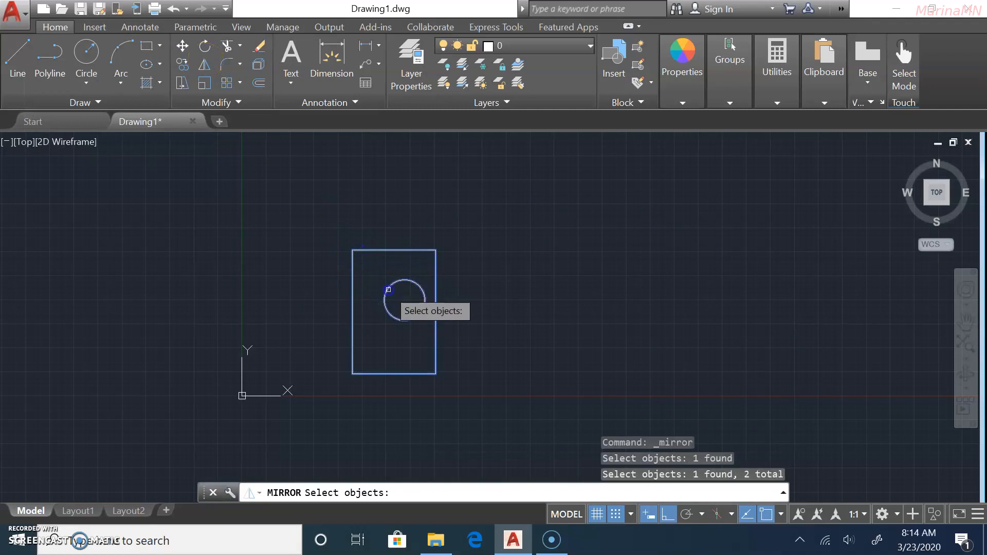
key("Return")
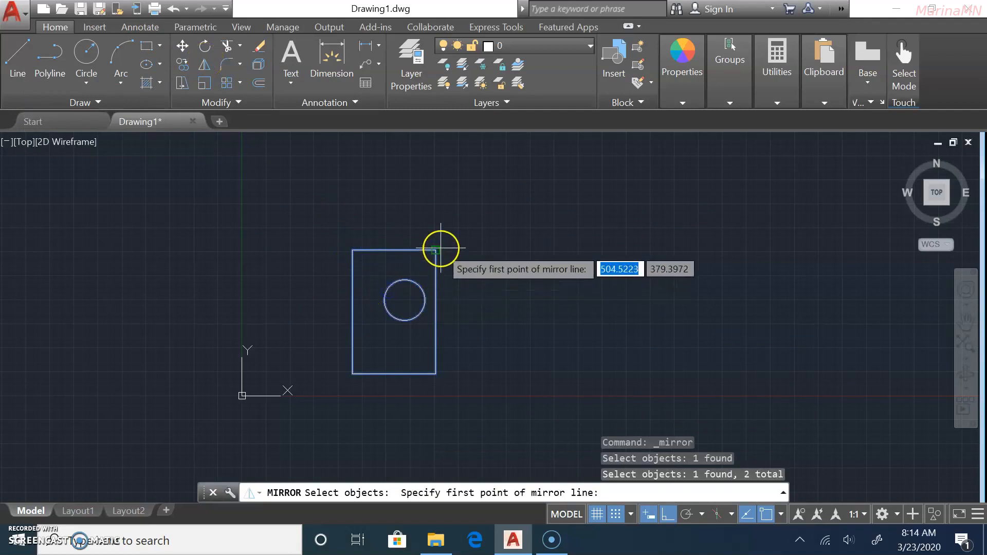
left_click(418, 199)
scroll(482, 259, "down", 4)
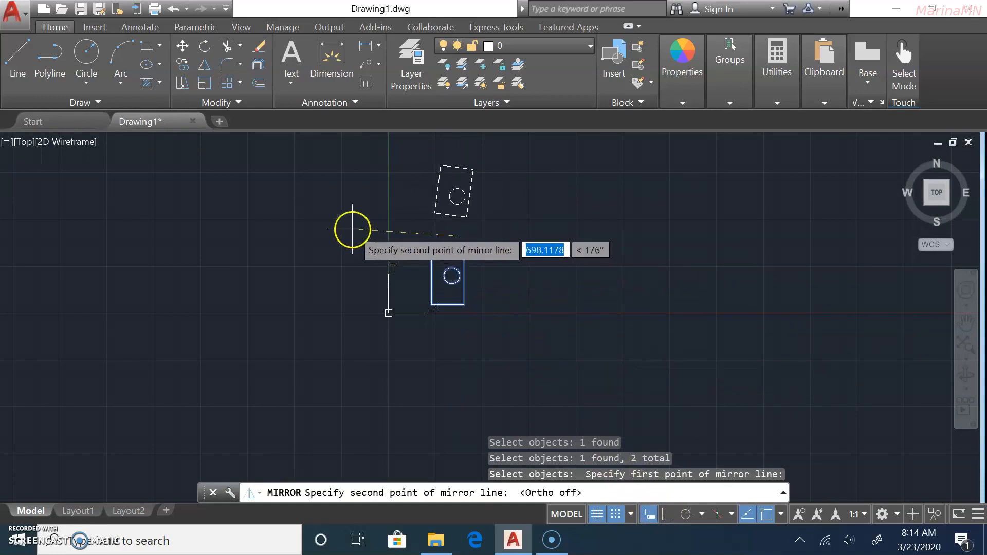
left_click(579, 328)
scroll(511, 267, "up", 6)
scroll(511, 254, "down", 6)
middle_click_drag(511, 234, 479, 292)
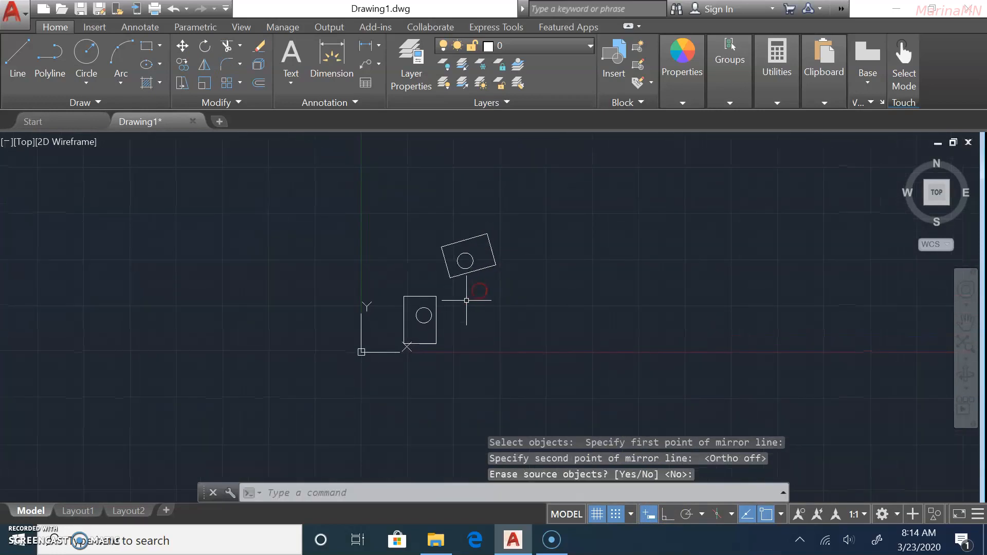
scroll(419, 233, "up", 2)
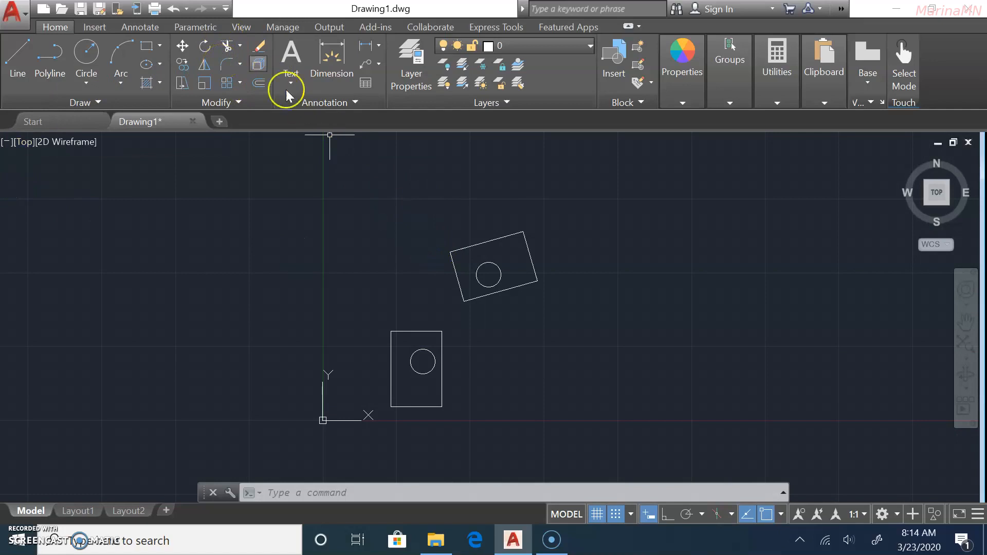
Window-select the tilted rectangle-and-circle copy and delete it.
scroll(467, 329, "up", 2)
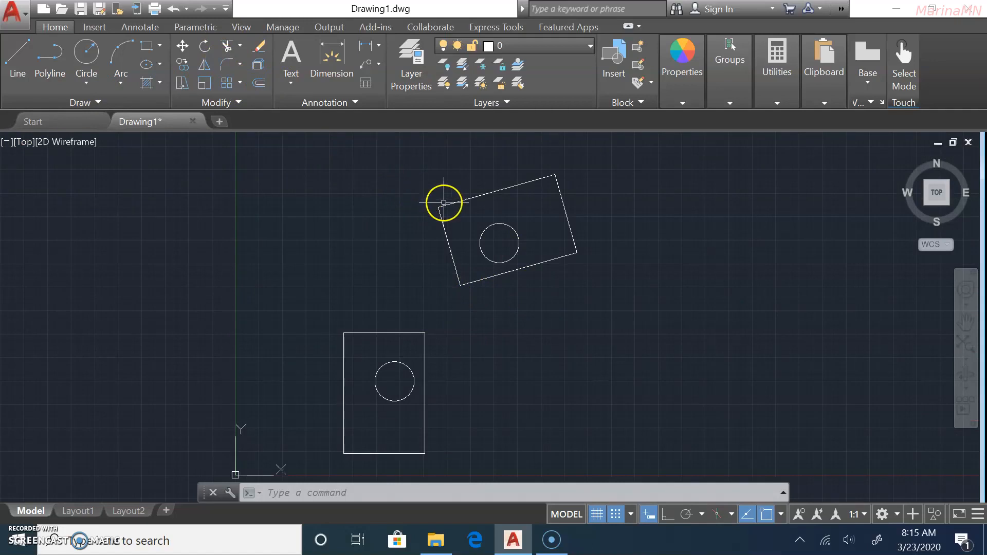
left_click(597, 161)
left_click(424, 280)
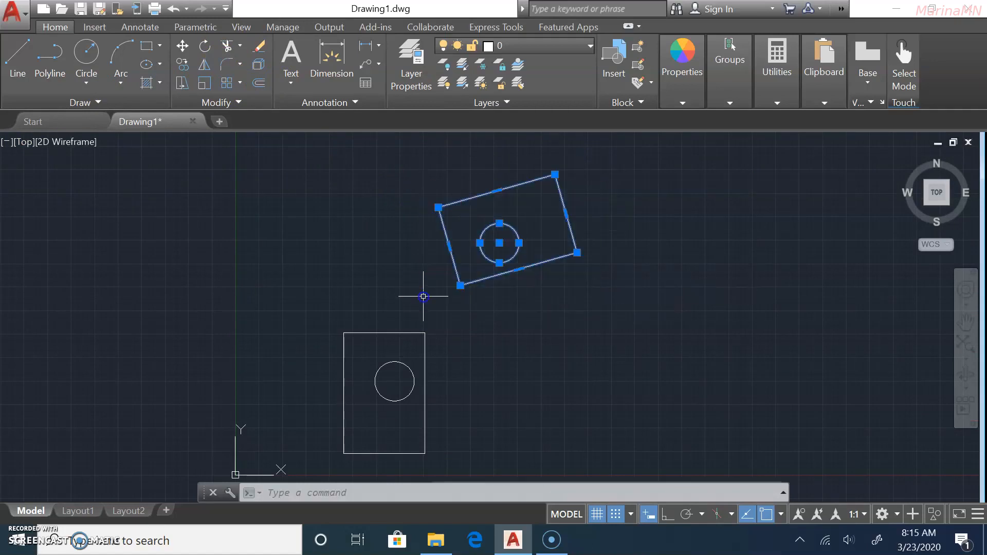
key("Delete")
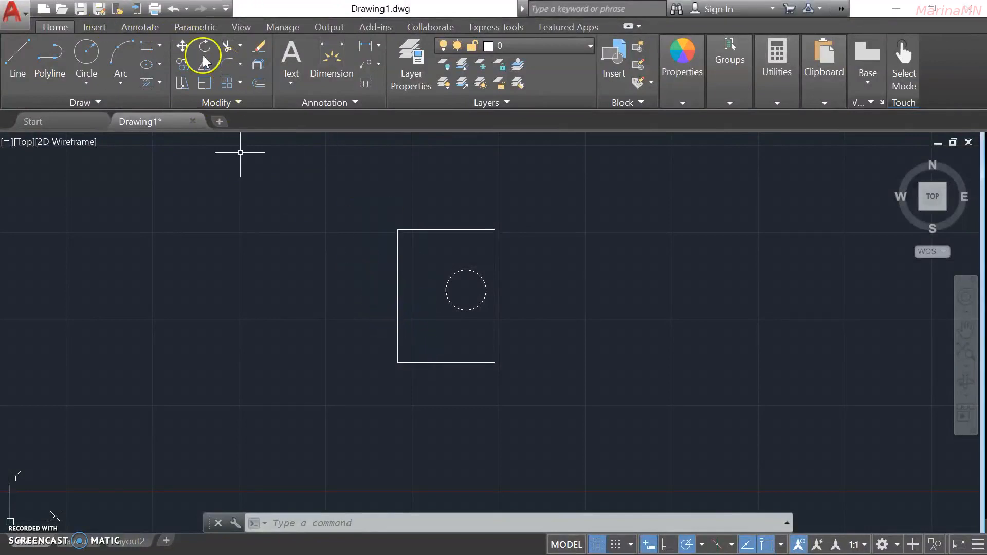
Fillet the rectangle's bottom-left corner with radius 2.
left_click(223, 65)
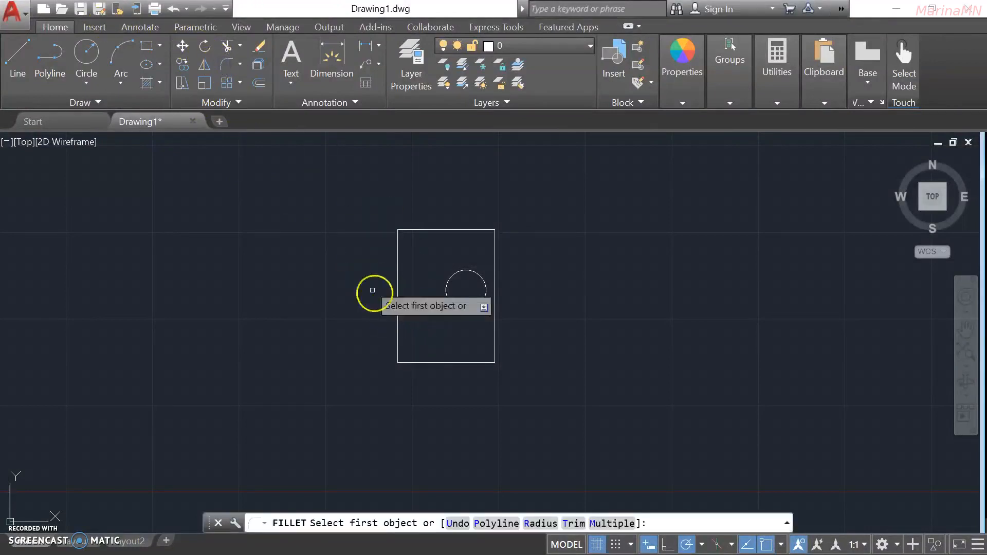
left_click(397, 329)
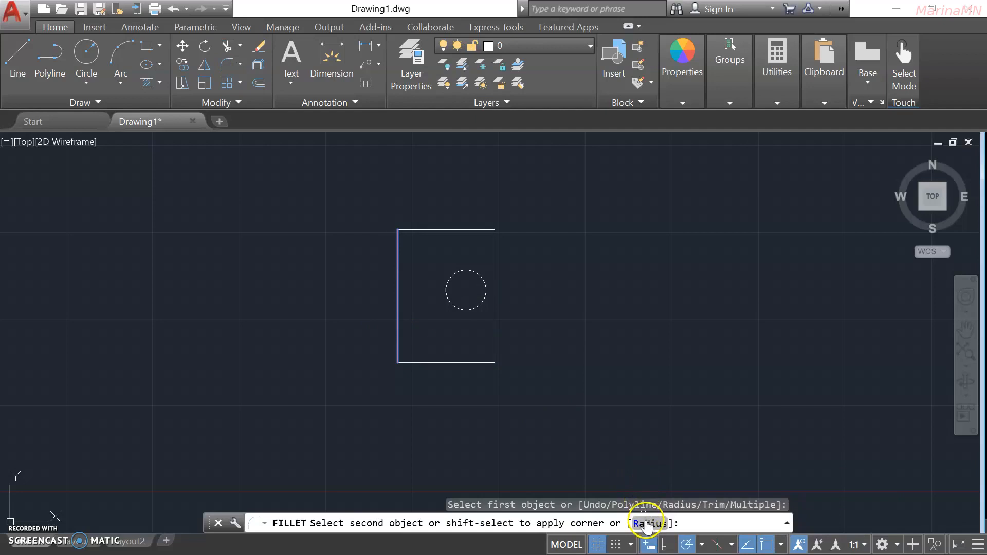
left_click(646, 523)
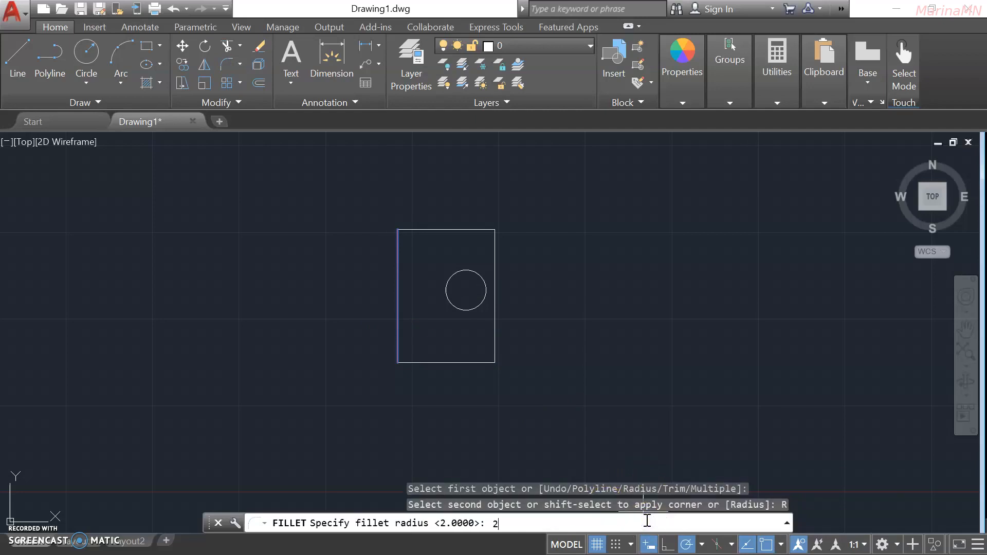
type("2")
key("Return")
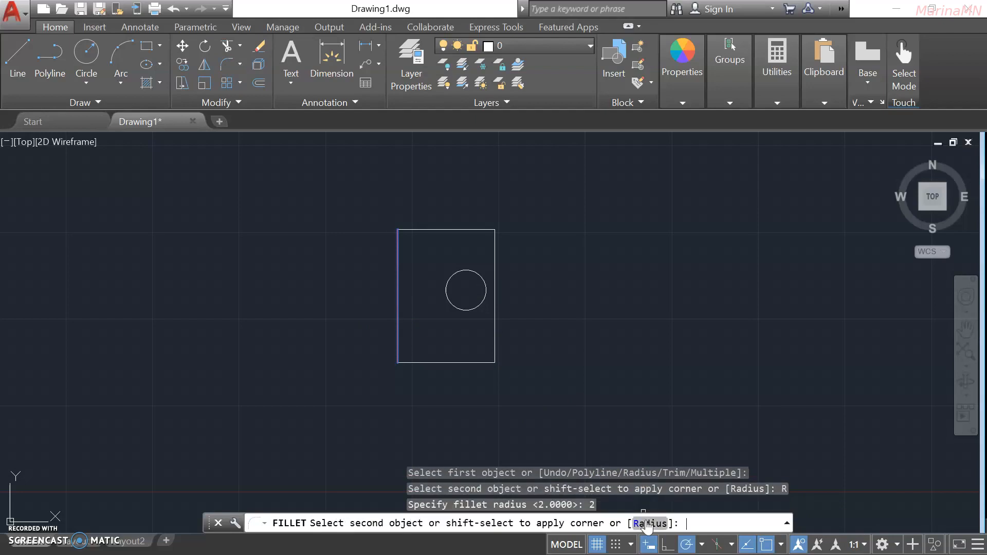
left_click(421, 362)
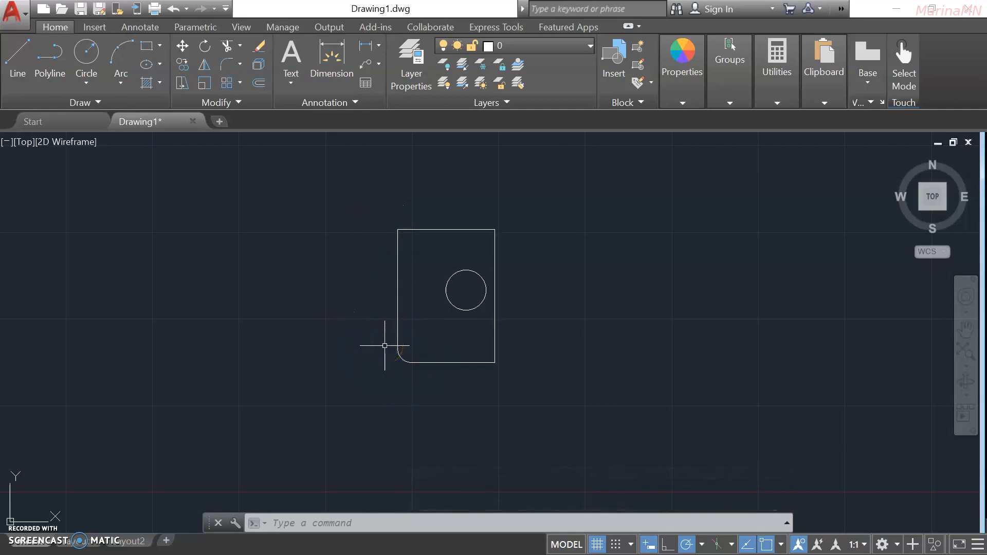
Fillet the bottom-right corner with the same radius 2.
left_click(227, 62)
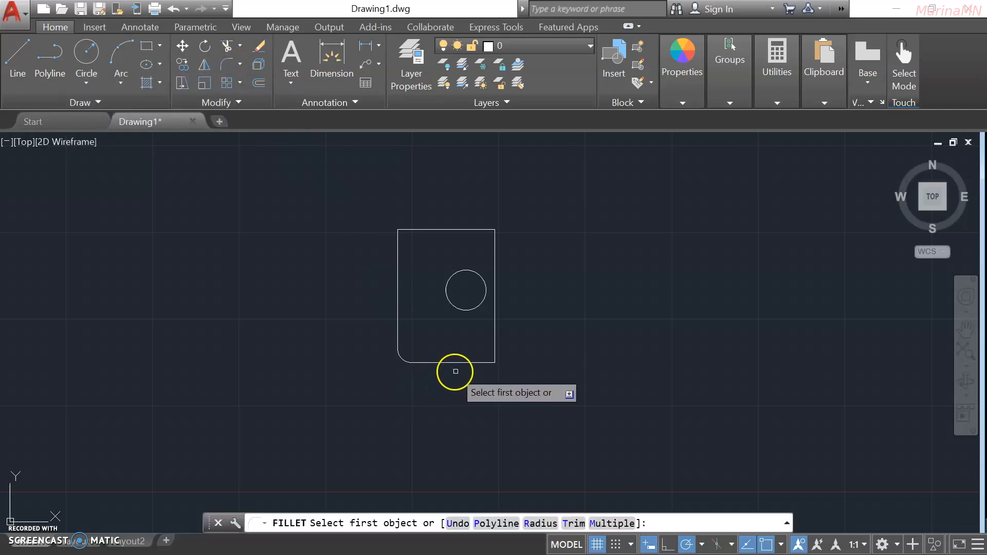
left_click(476, 364)
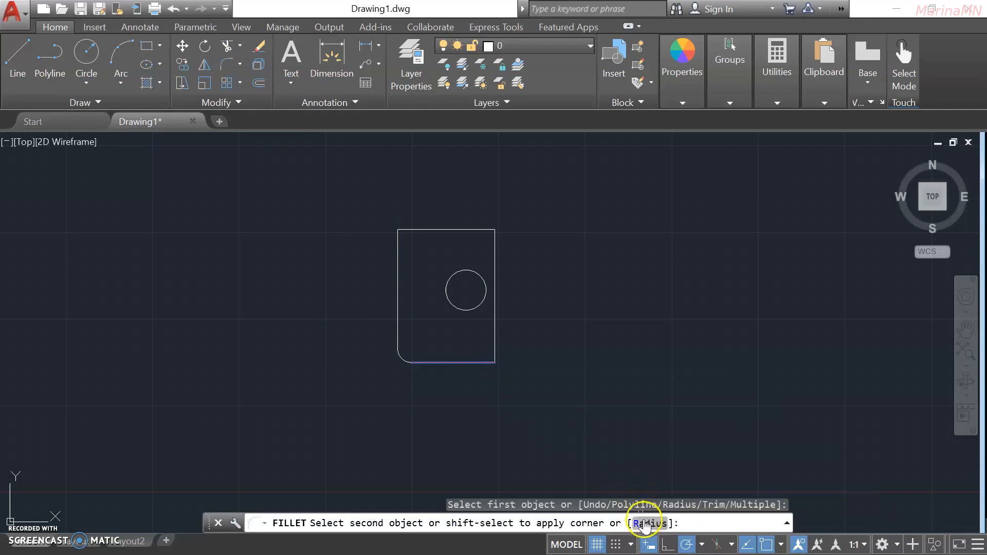
left_click(648, 523)
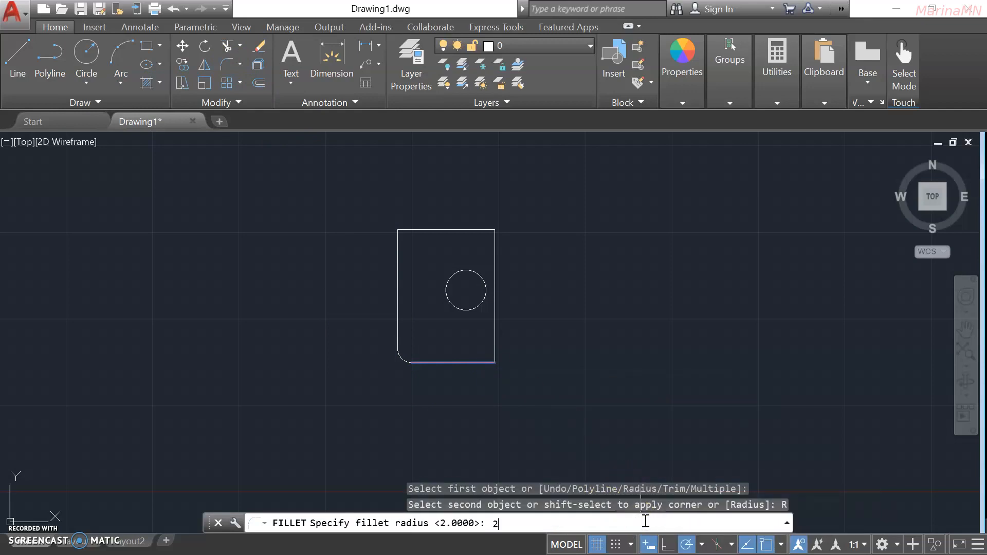
key("Return")
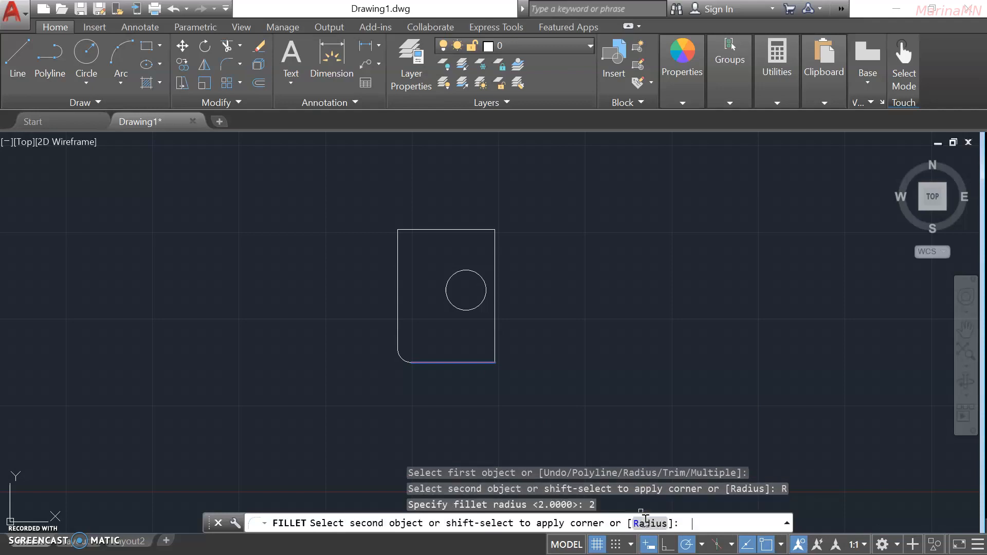
left_click(494, 339)
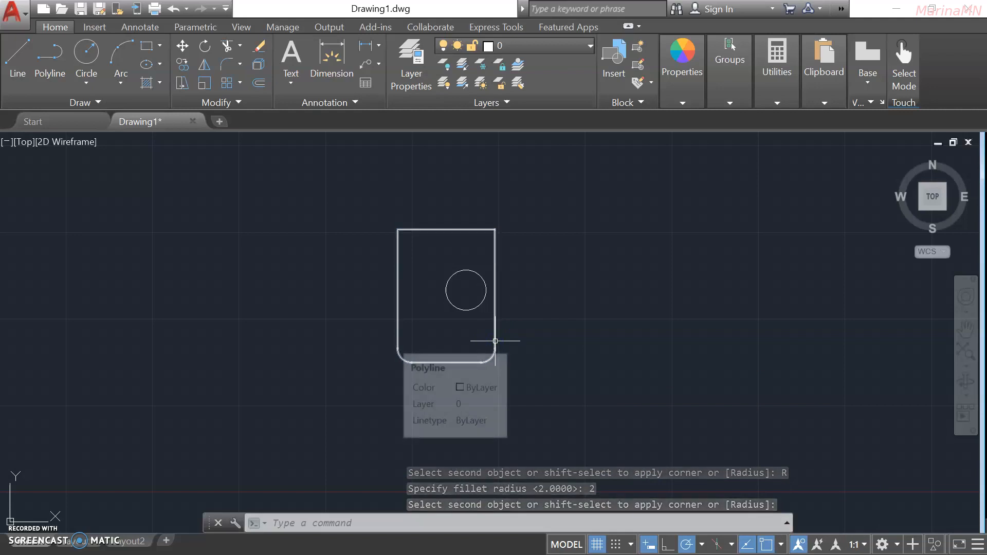
left_click(495, 341)
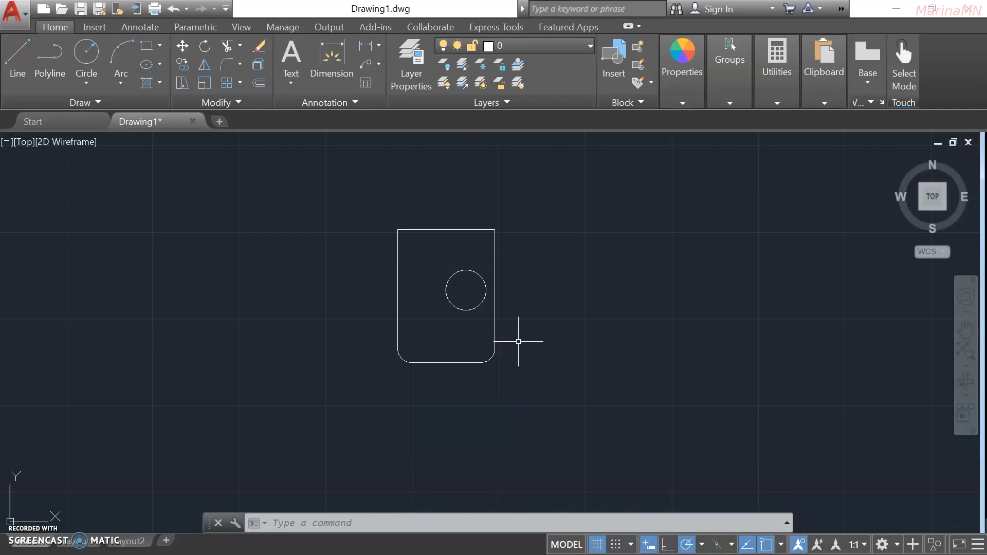
Round the top-right and top-left corners with the radius-2 fillet.
key("Return")
left_click(494, 254)
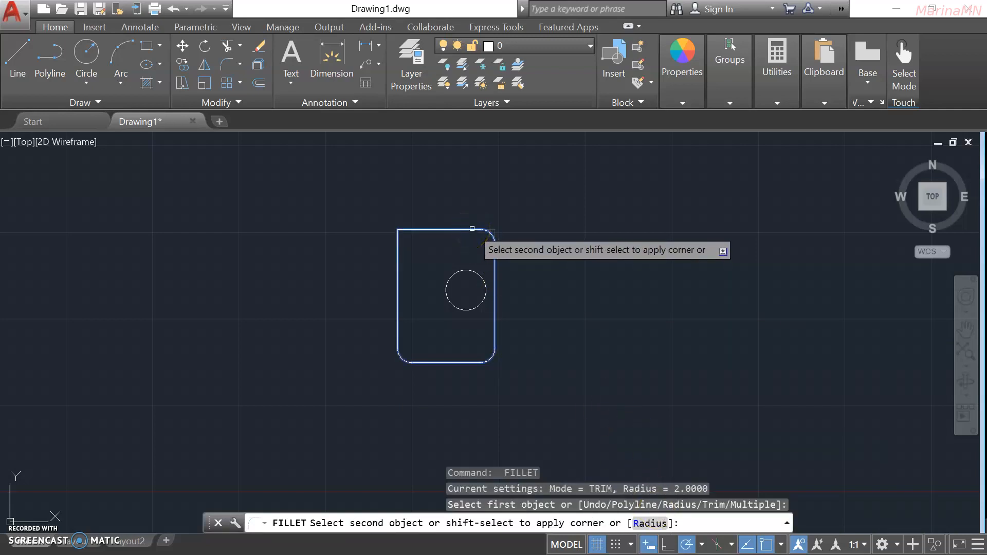
left_click(472, 228)
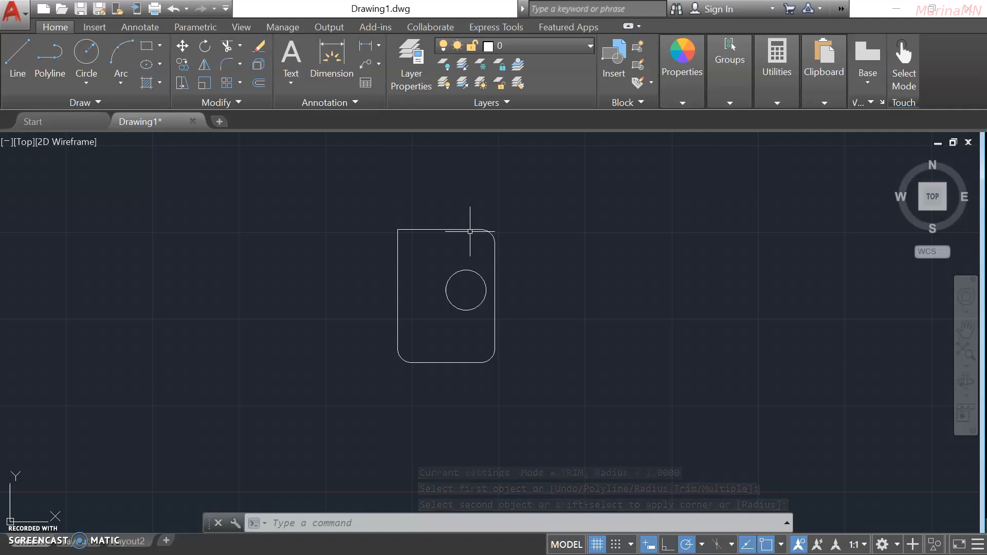
key("Return")
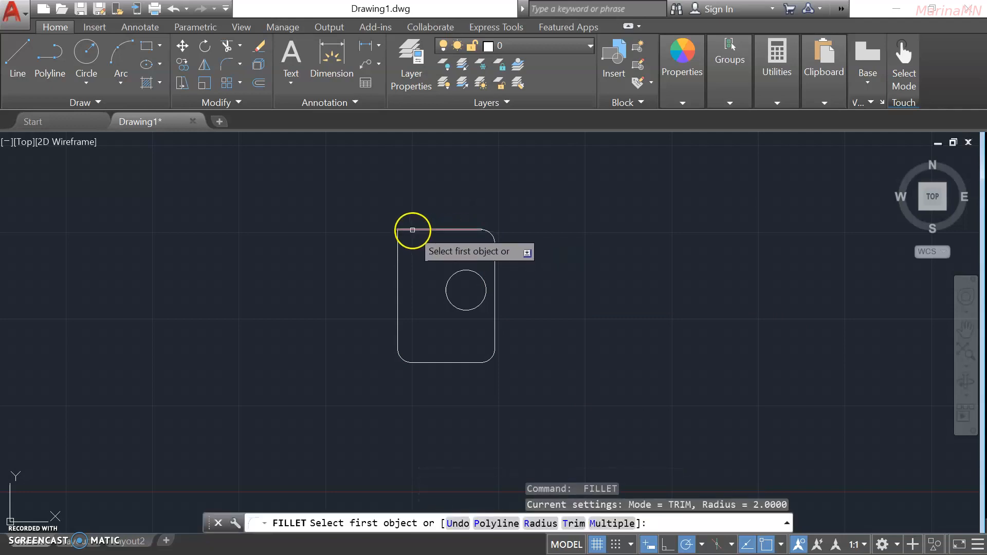
left_click(412, 230)
left_click(400, 242)
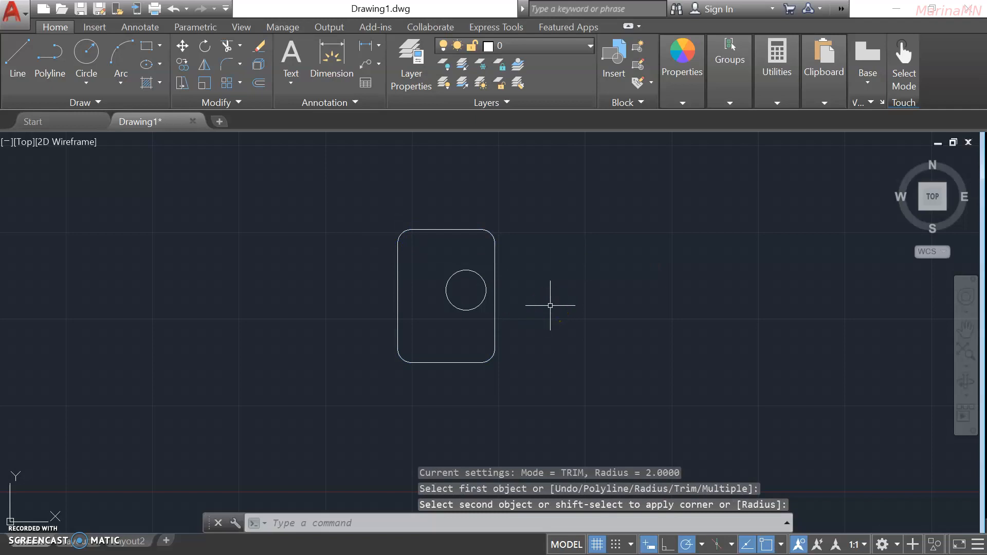
left_click(550, 277)
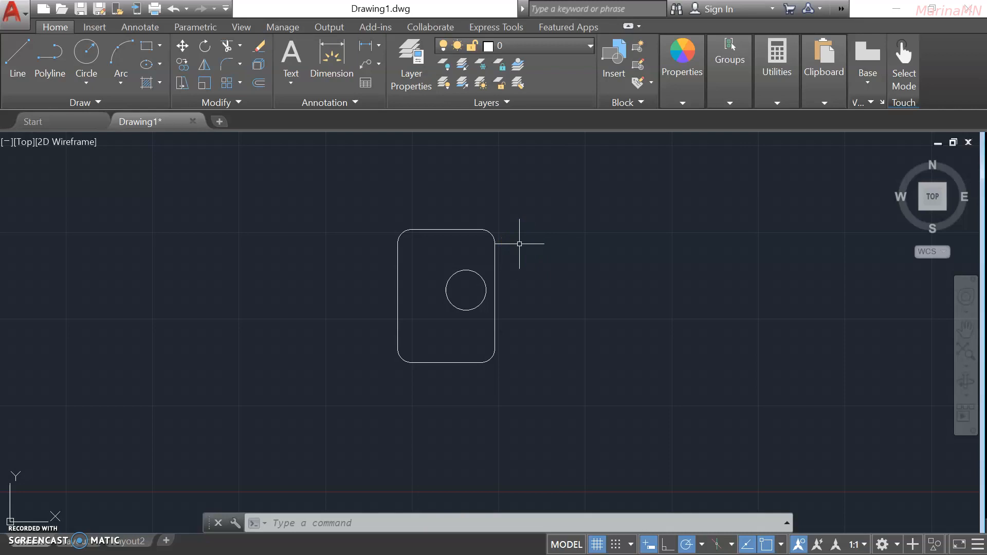
Draw a three-line triangle with L, with corners to the right, upper-left and below the rounded rectangle.
type("L")
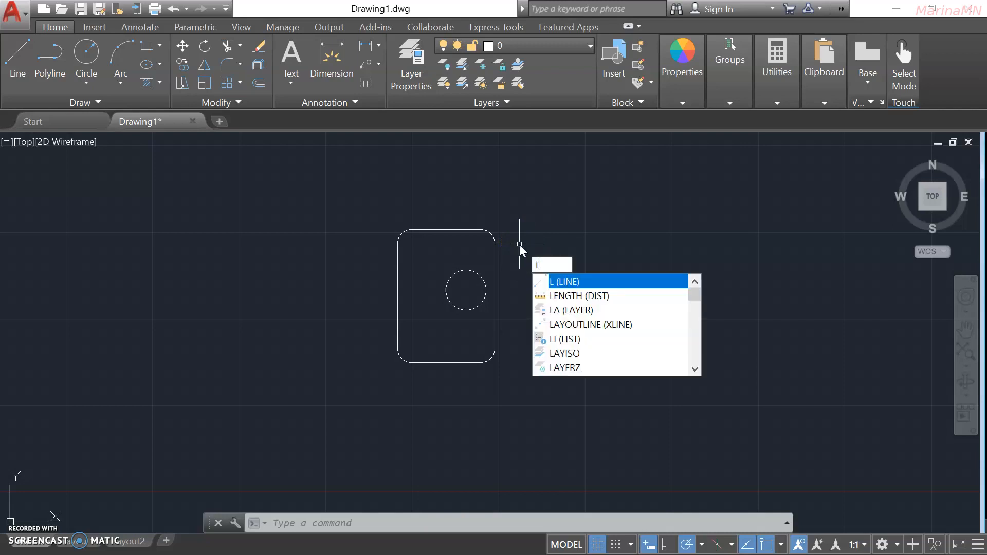
key("Return")
left_click(607, 281)
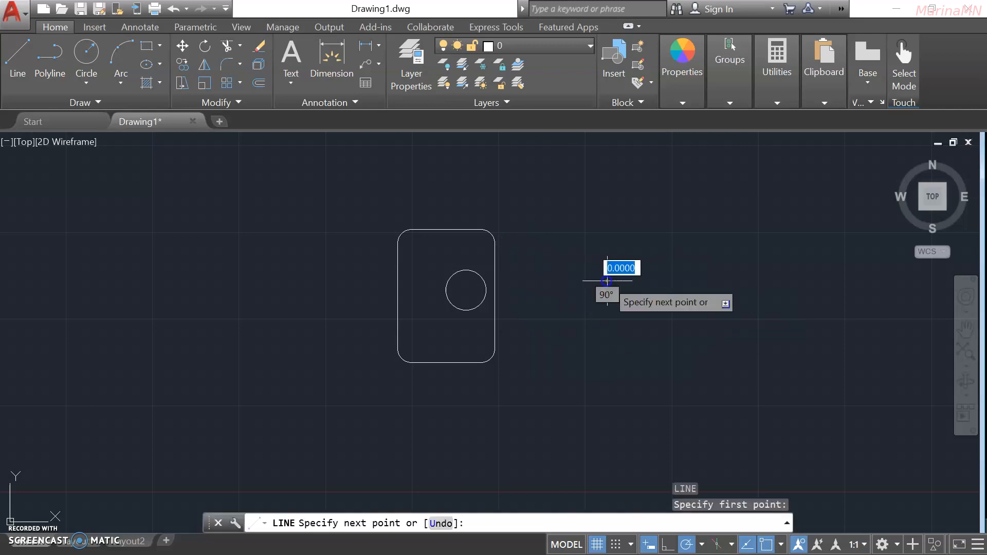
left_click(324, 239)
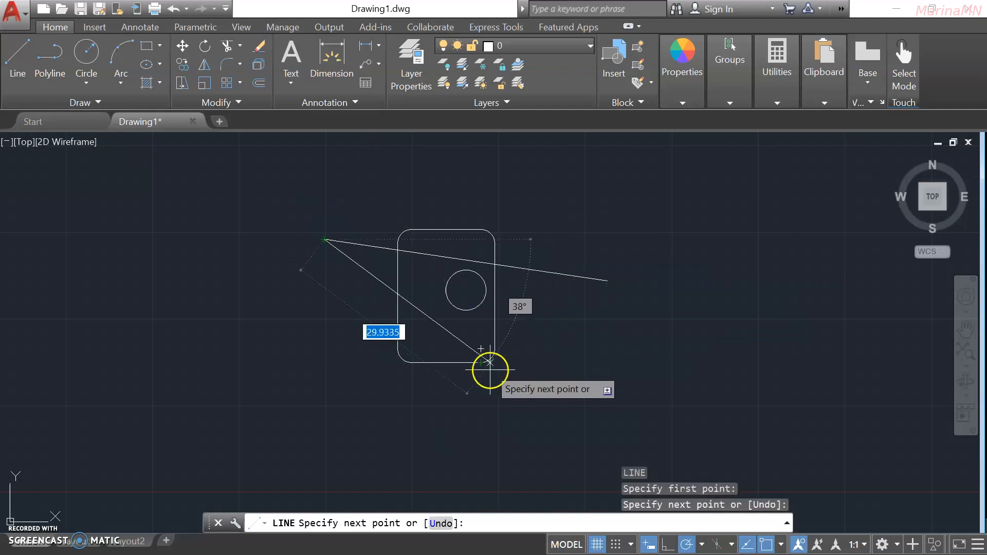
left_click(502, 417)
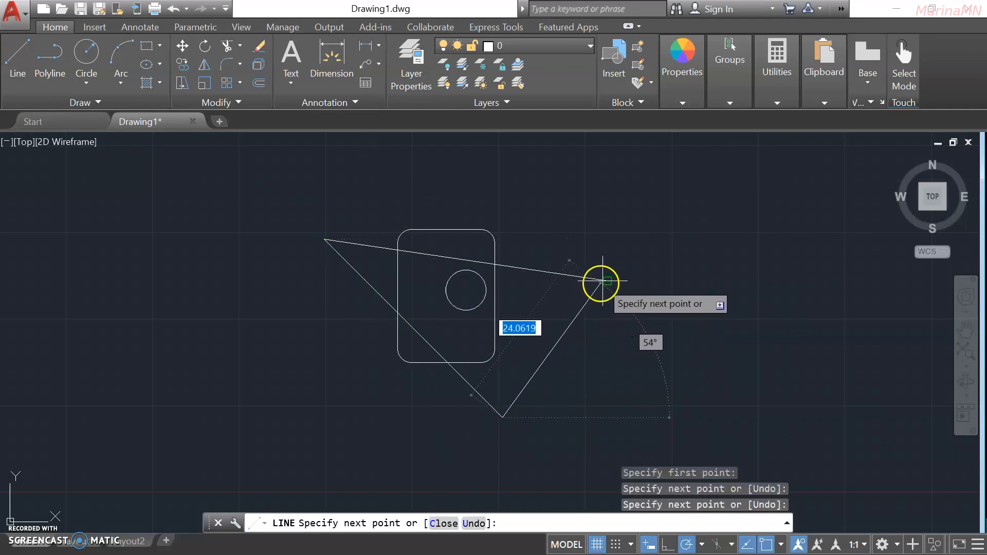
key("Return")
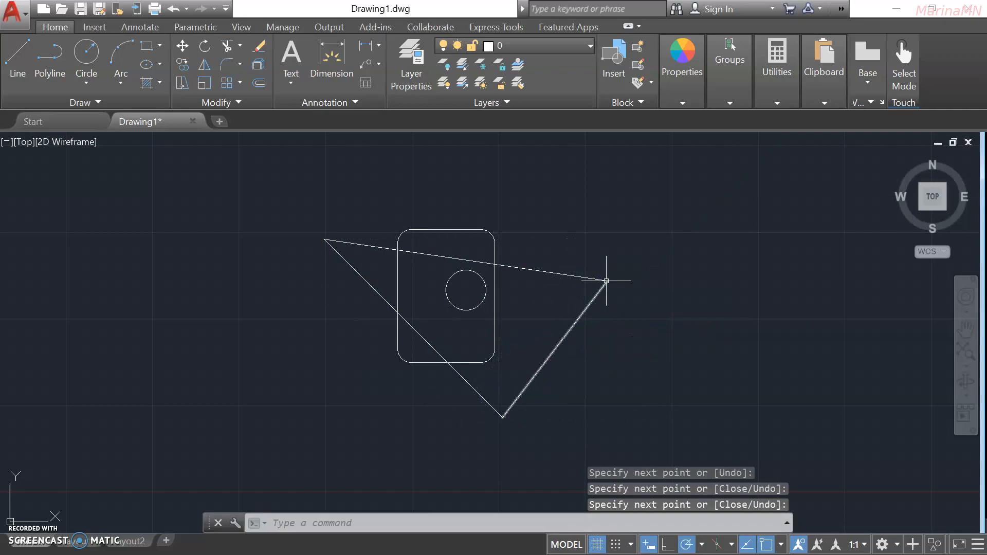
Draw a tall rectangle spanning the rounded rectangle's right side and the triangle.
left_click(148, 46)
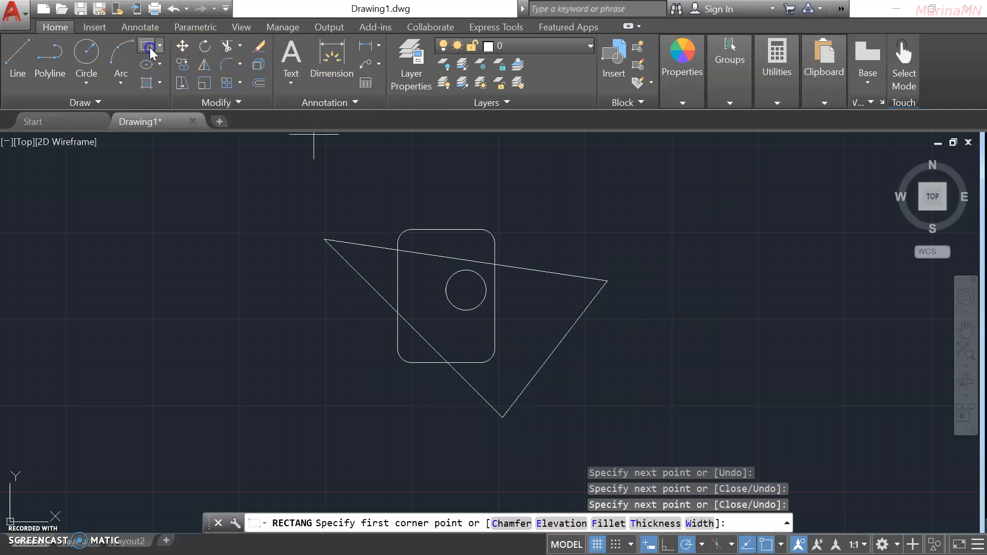
left_click(452, 188)
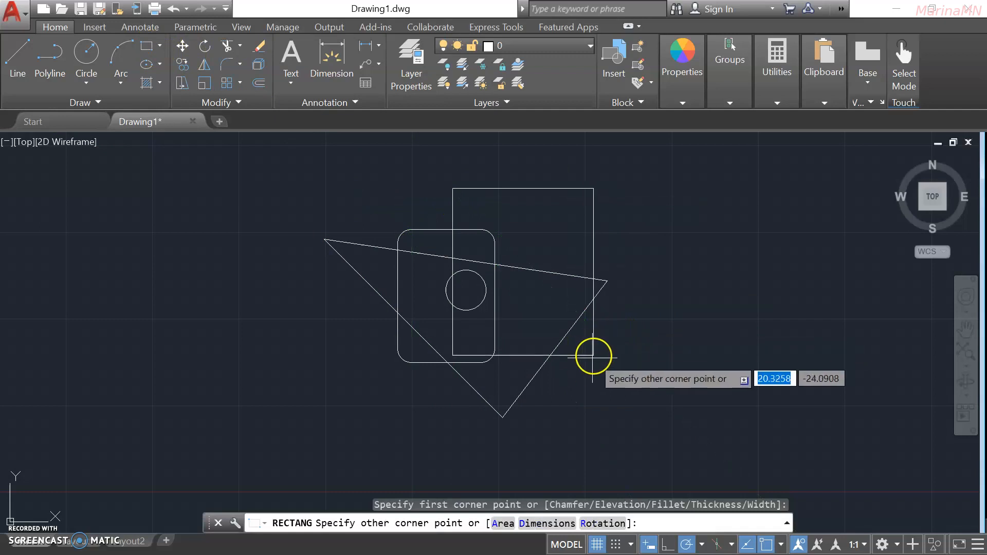
left_click(589, 365)
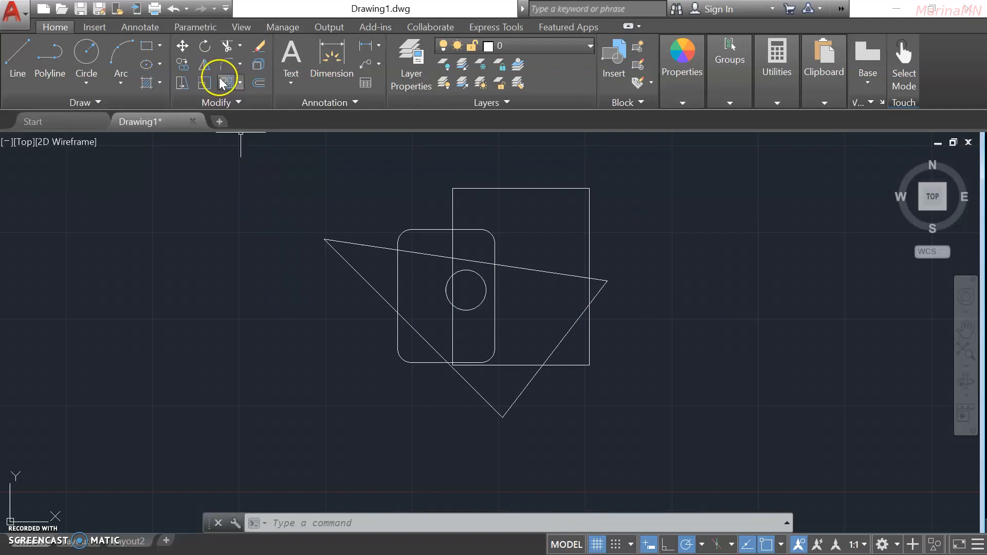
Trim the triangle's top and right edges inside both rectangles, using the rectangles as cutting edges.
left_click(228, 45)
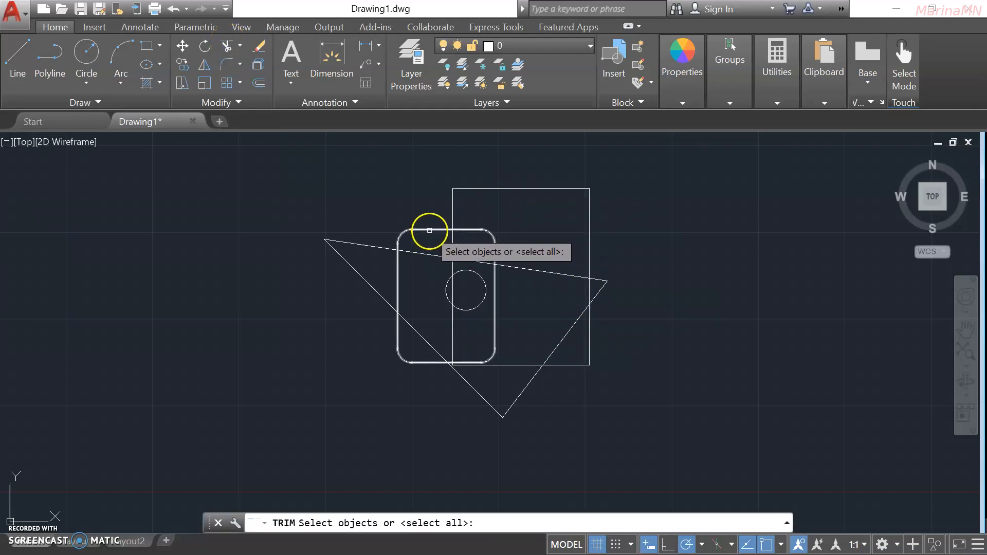
left_click(428, 229)
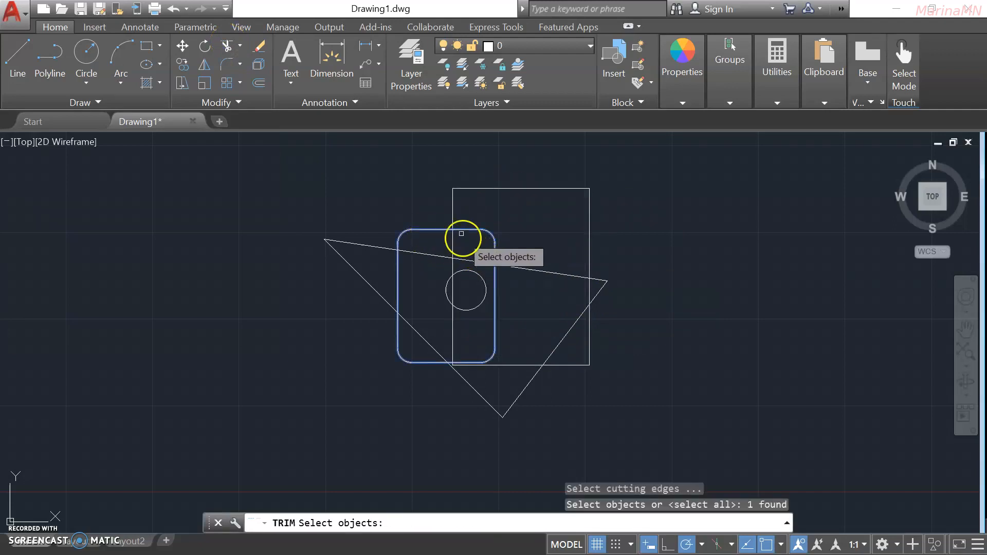
left_click(452, 208)
right_click(453, 242)
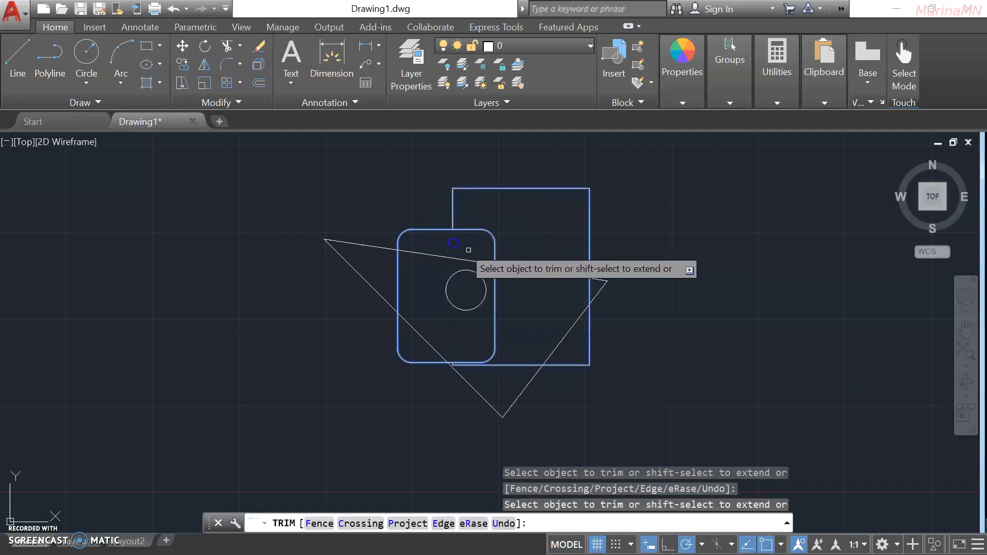
left_click(520, 267)
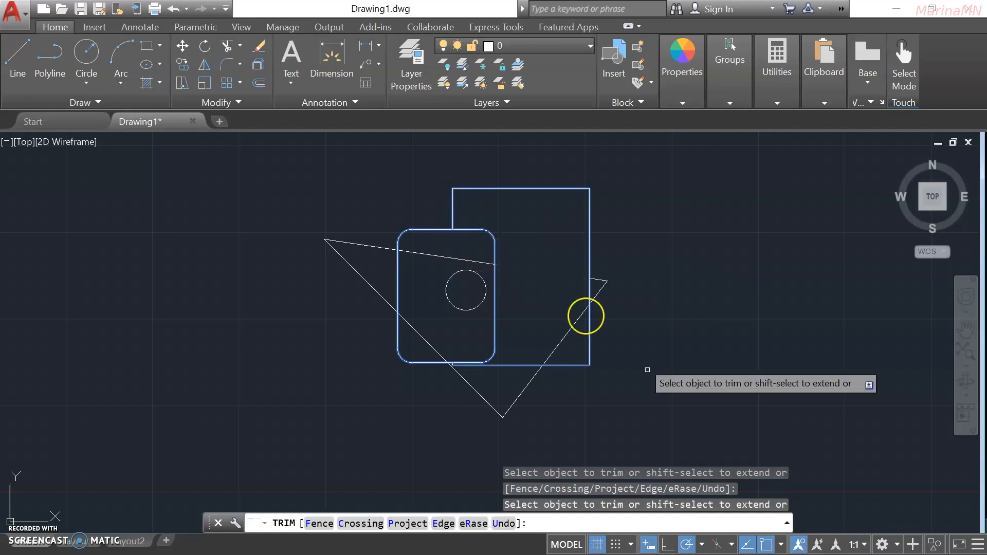
left_click(561, 367)
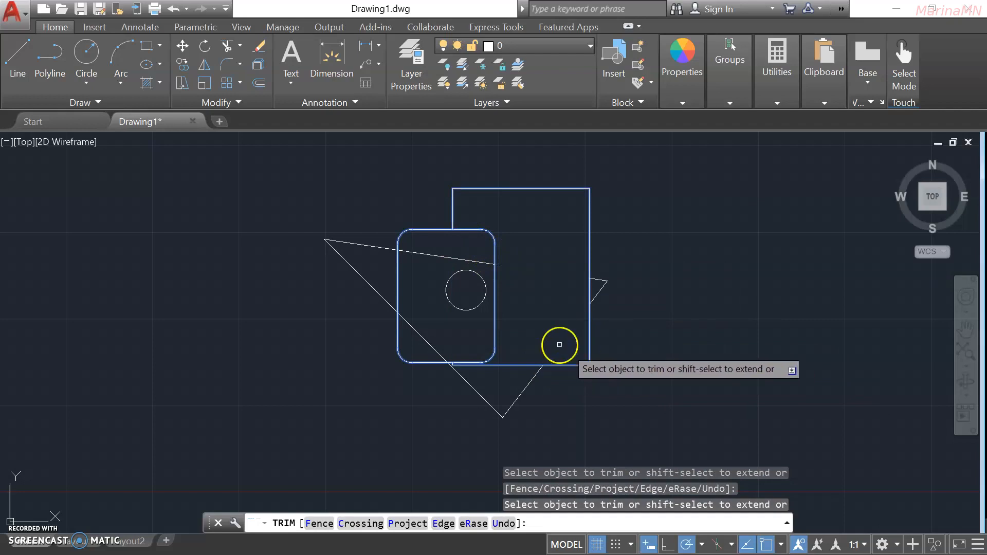
left_click(440, 255)
key("Return")
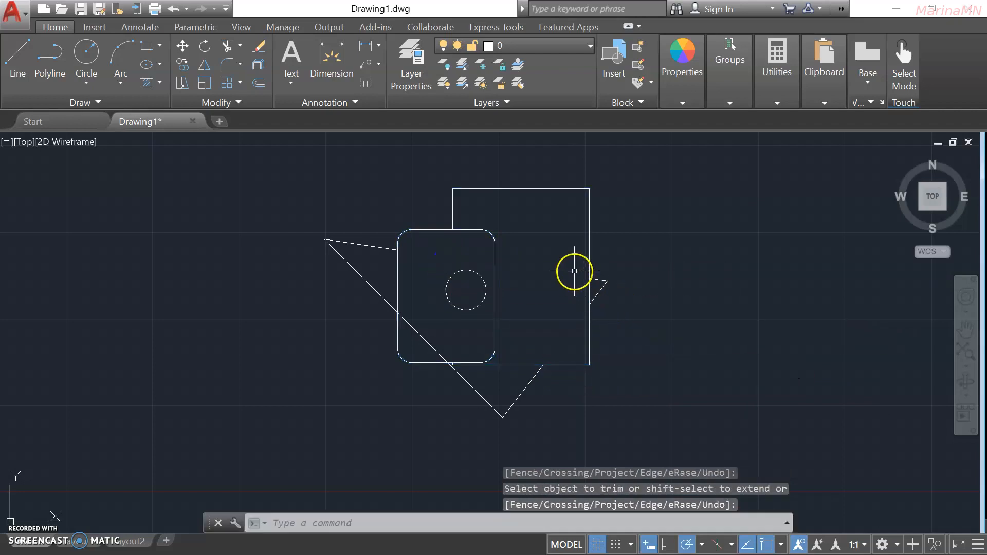
Trim the left diagonal line where it passes inside the rounded rectangle.
left_click(232, 45)
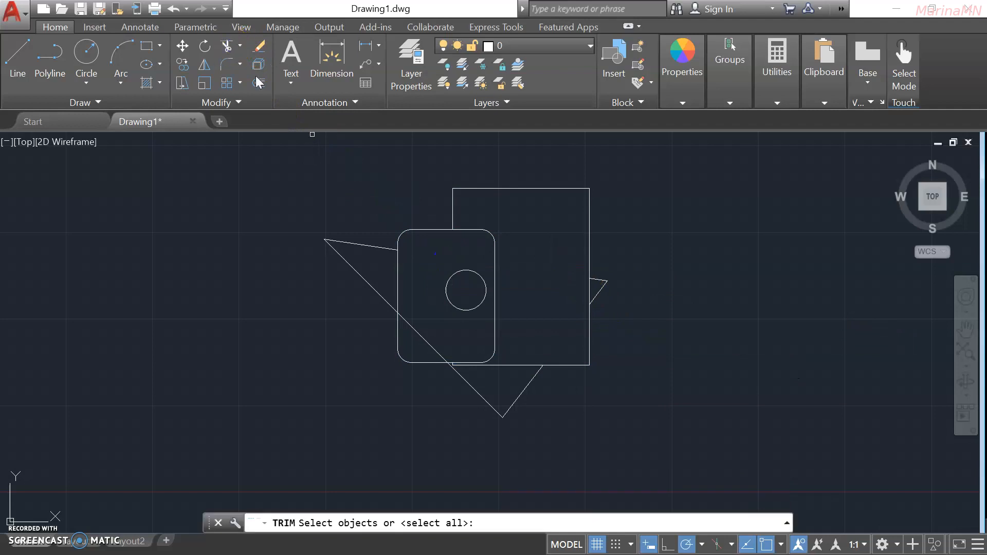
left_click(425, 228)
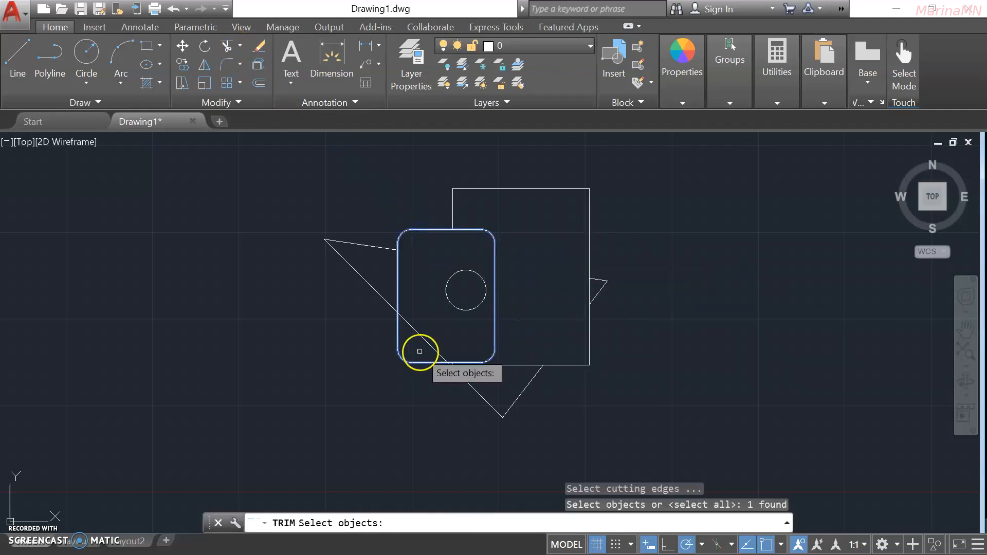
left_click(421, 336)
left_click(419, 333)
left_click(419, 335)
key("Return")
left_click(422, 337)
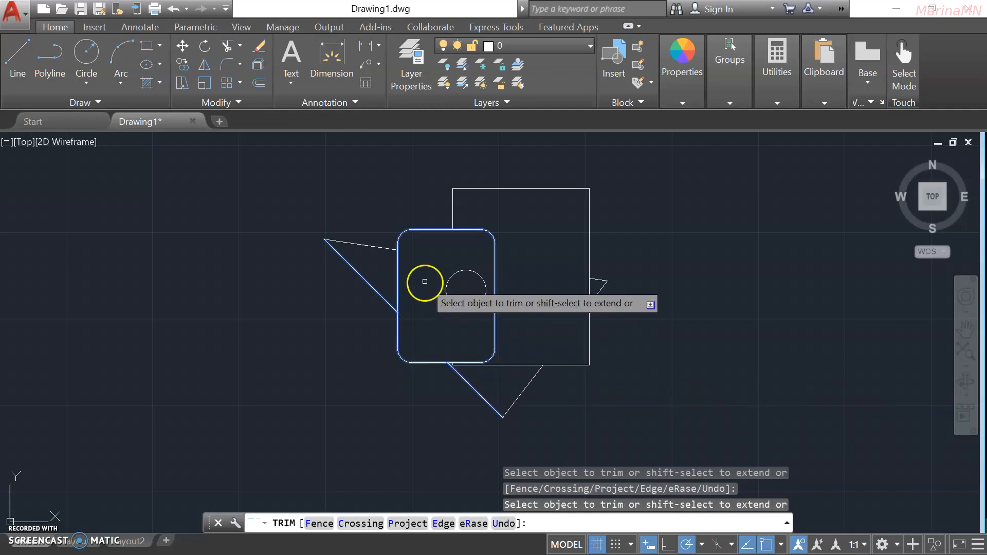
scroll(462, 304, "up", 2)
scroll(463, 404, "up", 4)
left_click(436, 388)
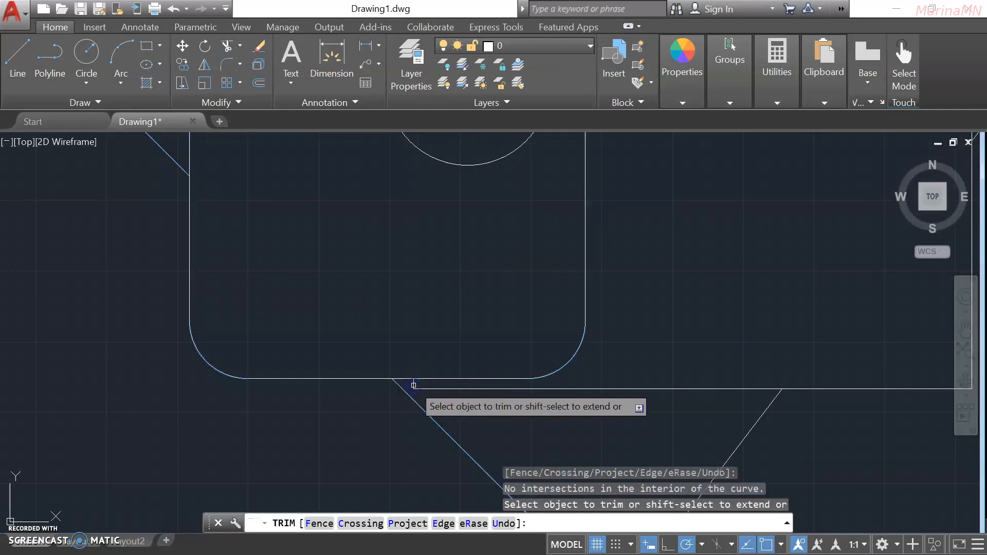
left_click(417, 379)
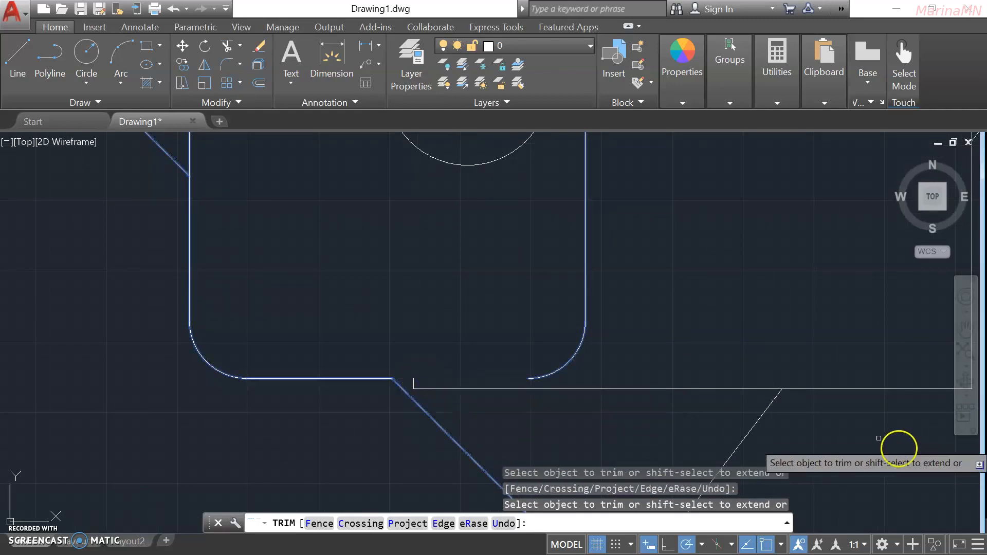
key("Return")
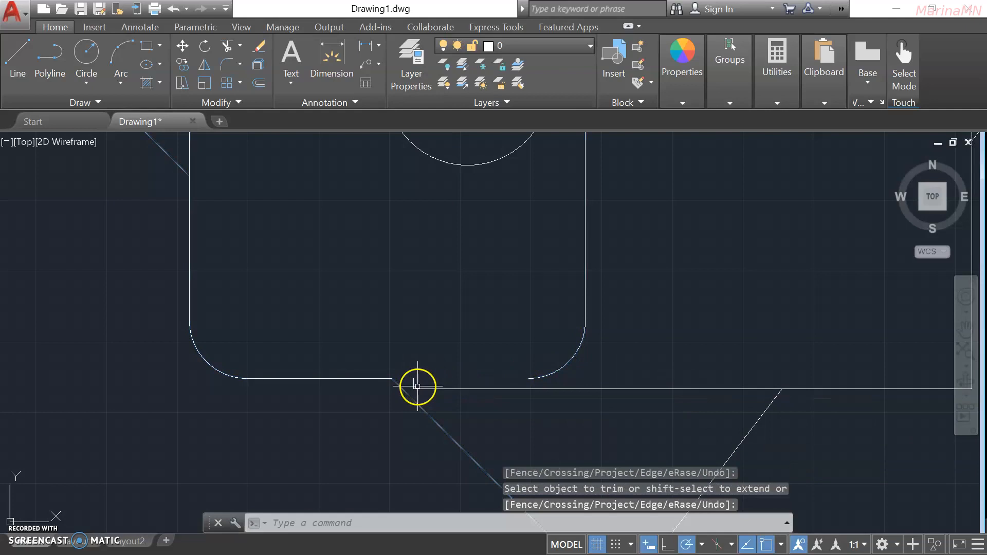
type("TR")
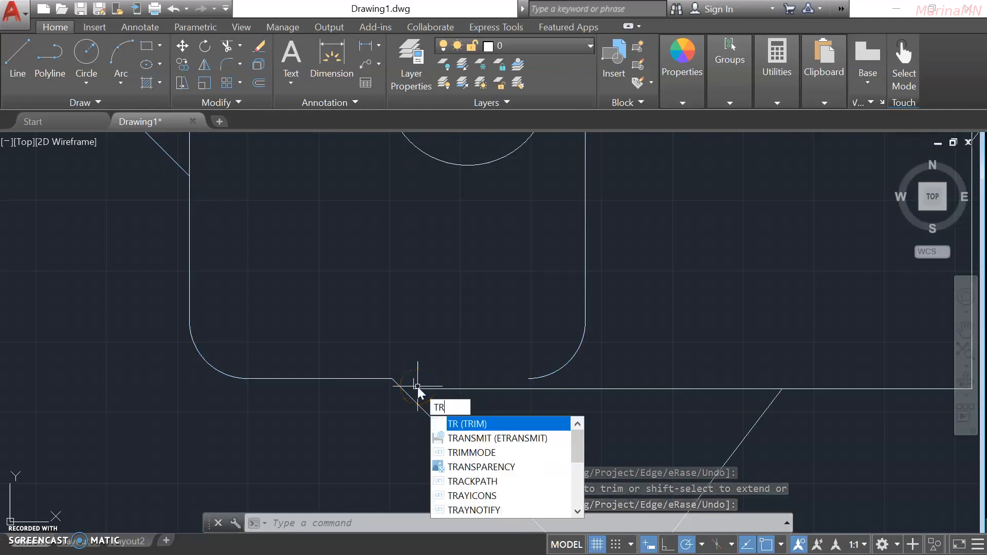
key("Return")
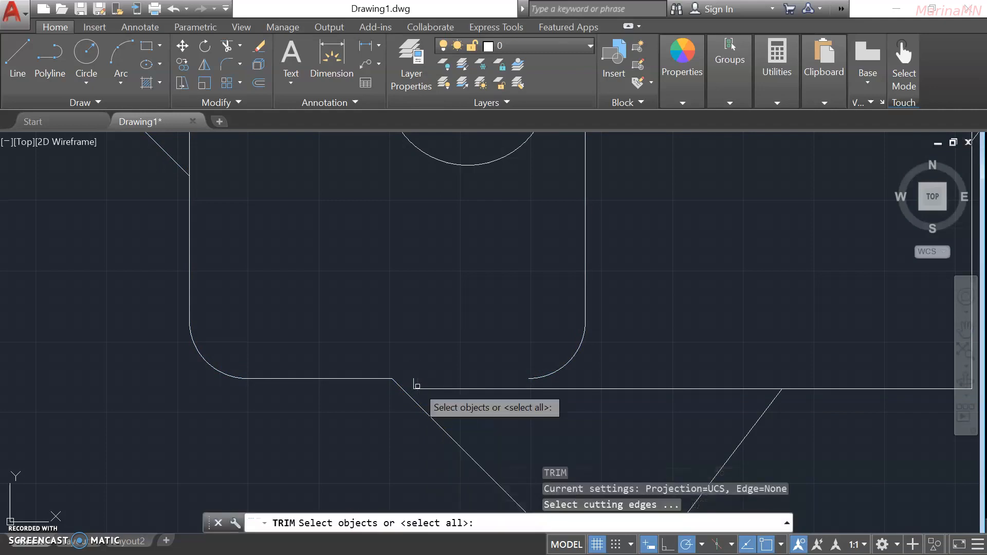
scroll(569, 334, "down", 2)
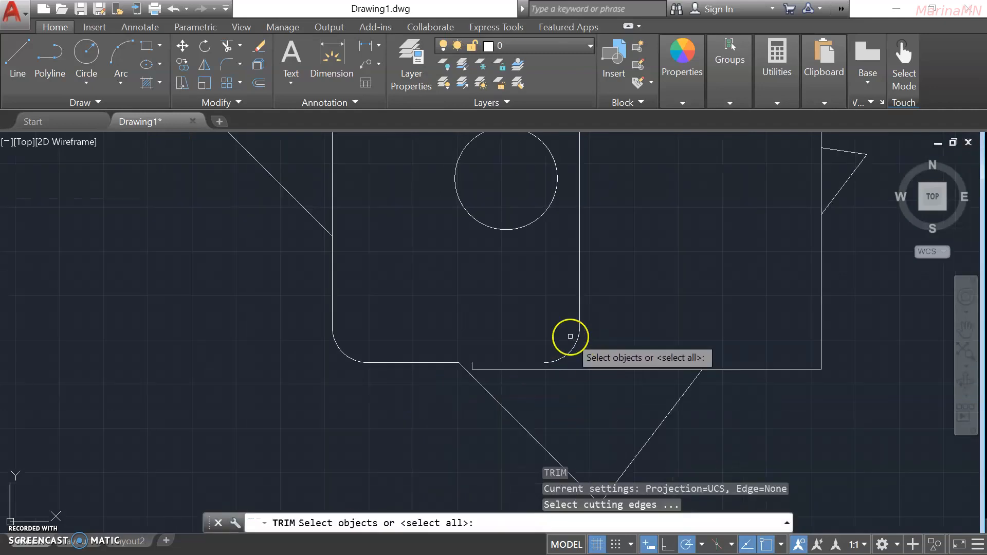
left_click(807, 369)
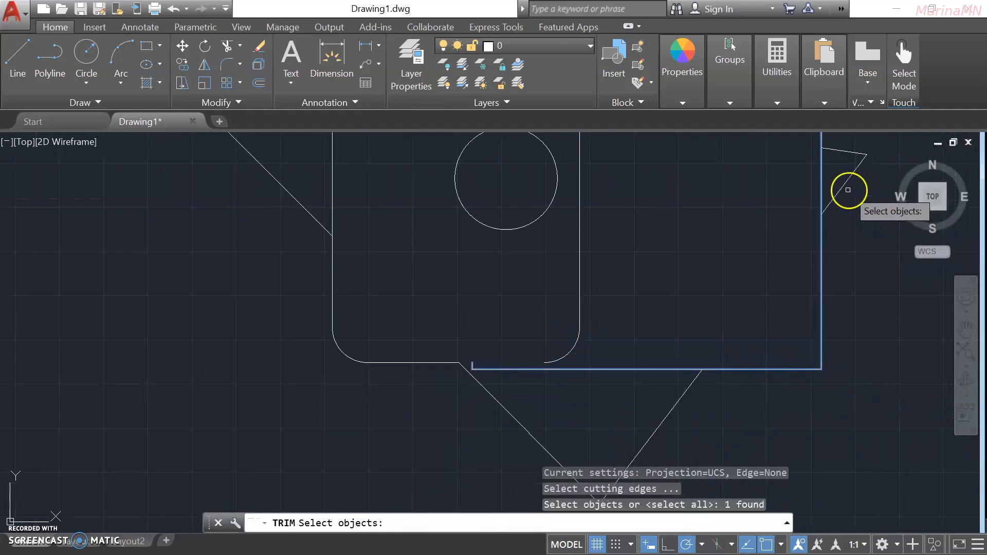
scroll(715, 324, "down", 2)
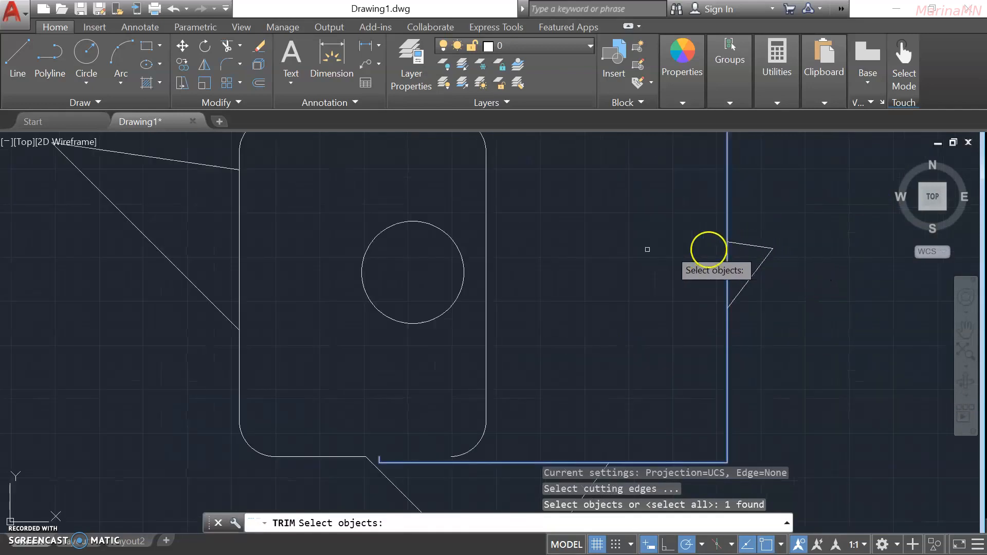
key("Return")
left_click(743, 246)
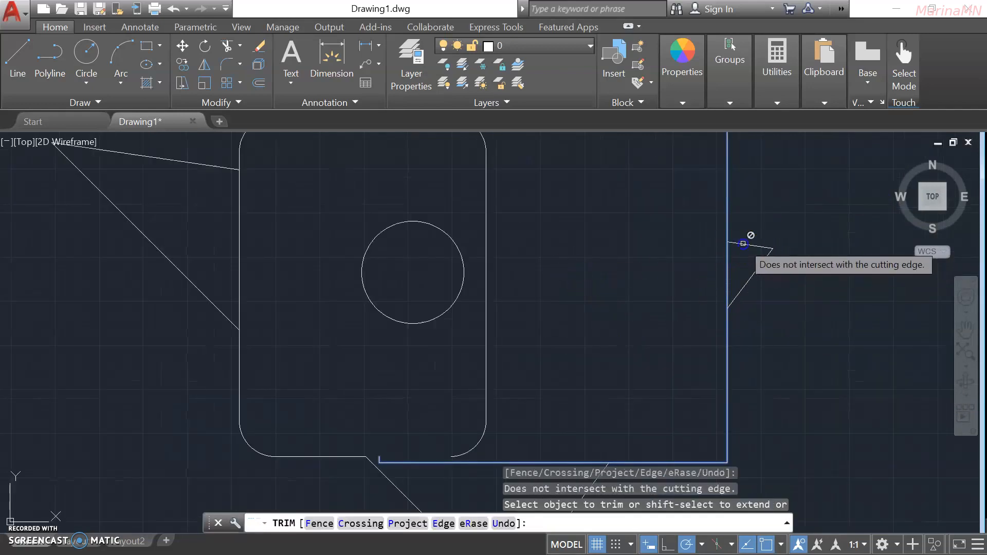
left_click(743, 244)
left_click(749, 283)
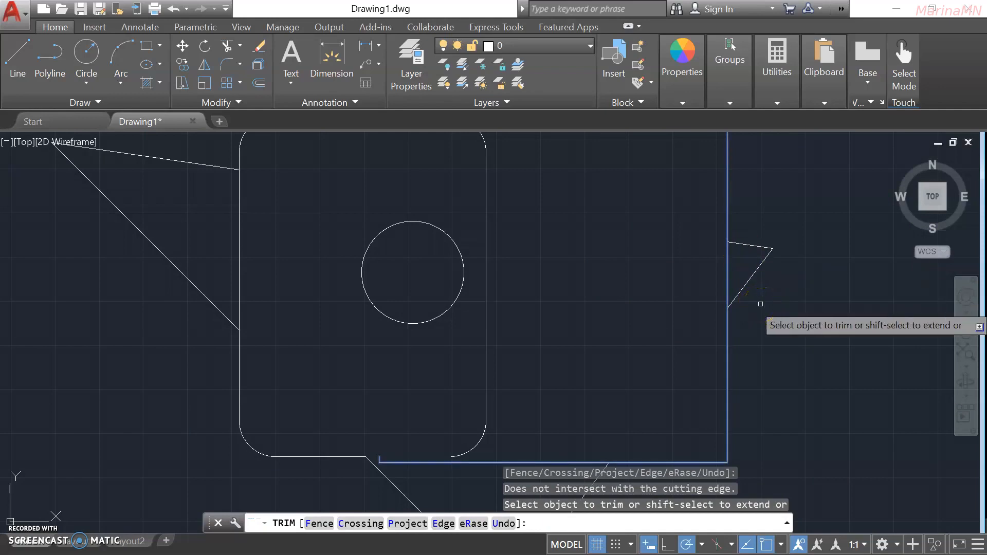
Erase the two slanted lines and then the circle with the E (ERASE) command.
key("Escape")
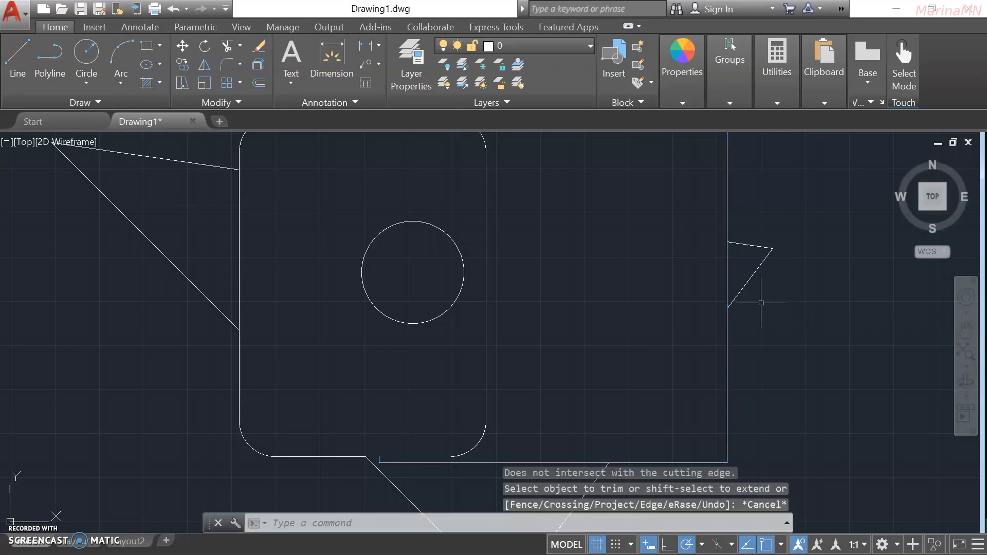
type("e")
key("Return")
left_click(763, 260)
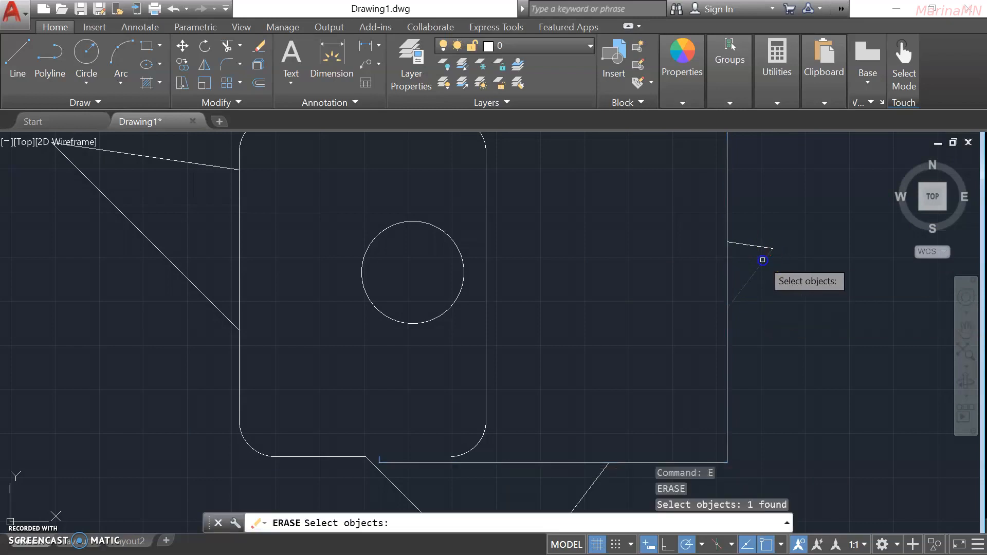
left_click(758, 248)
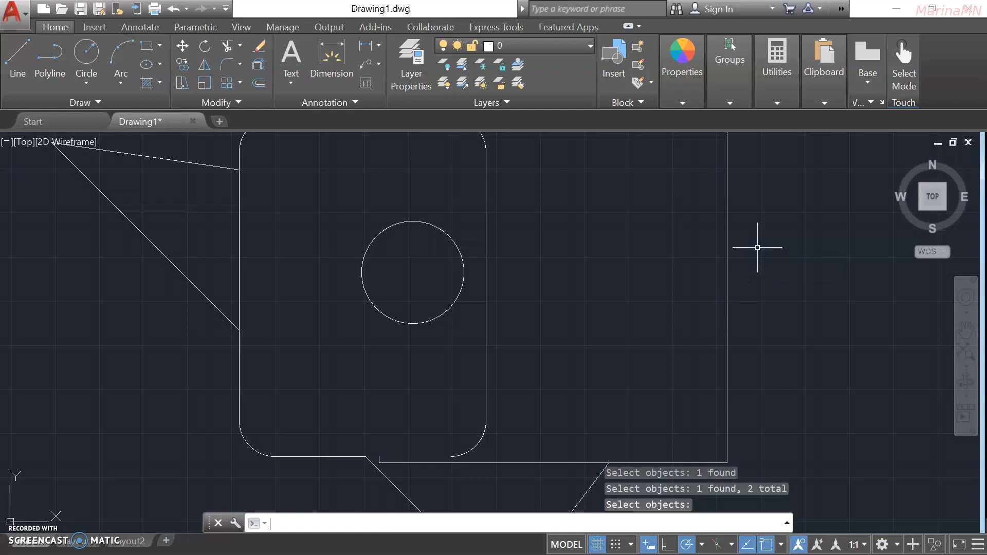
key("Return")
type("e")
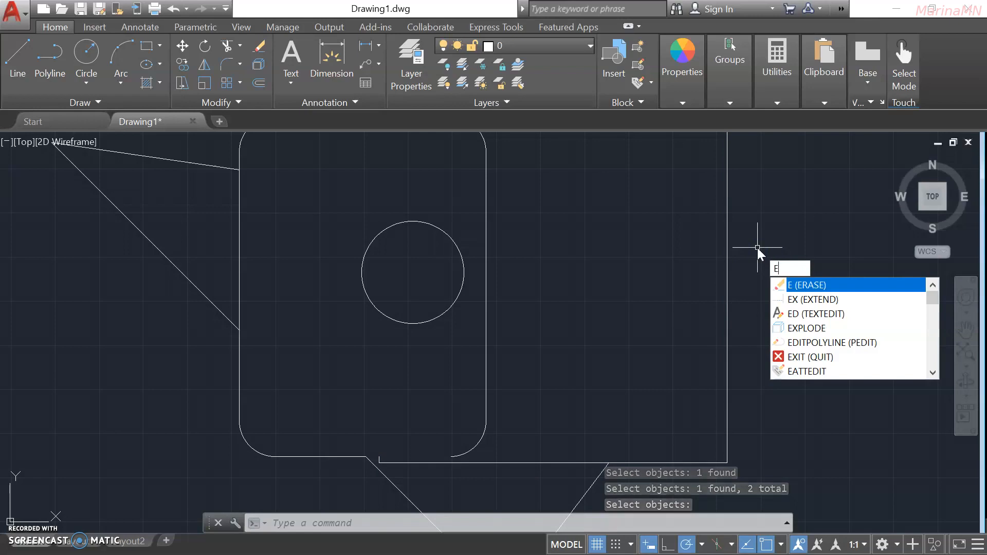
key("Return")
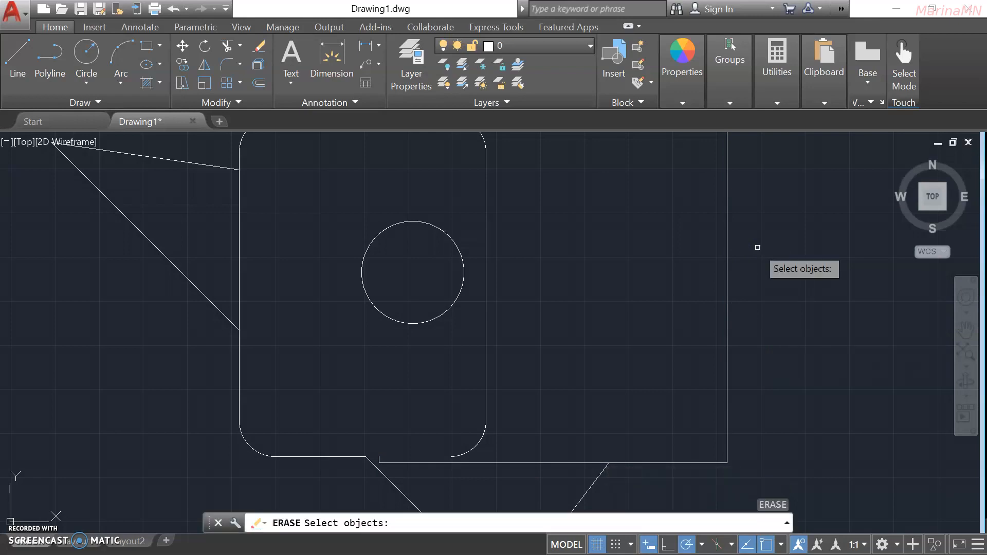
left_click(443, 311)
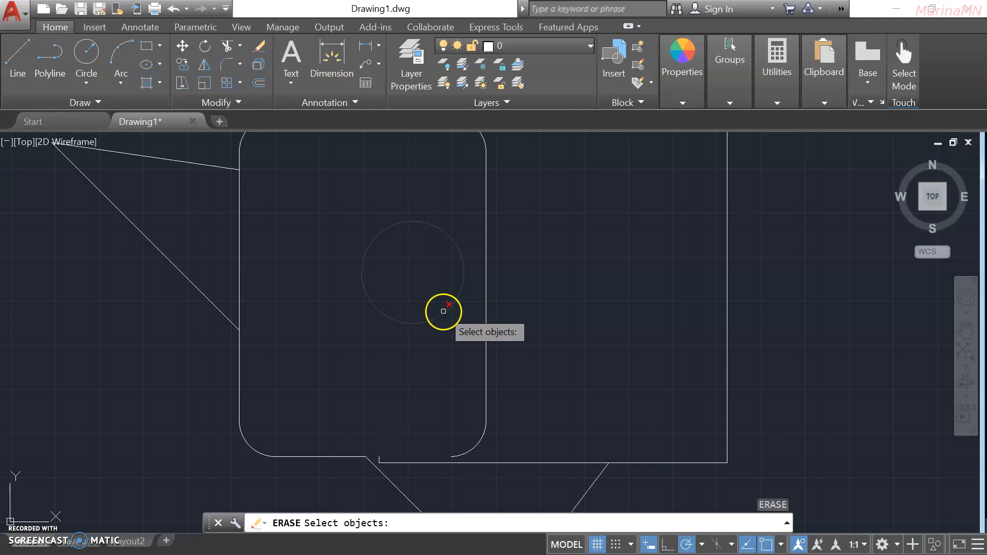
key("Return")
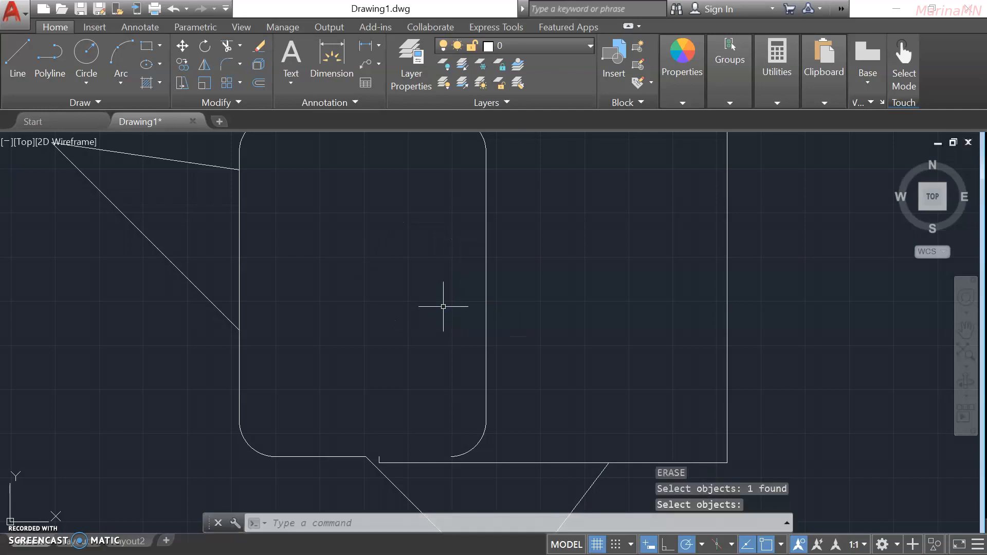
Window-select all remaining line and rectangle pieces and delete them.
scroll(547, 311, "down", 4)
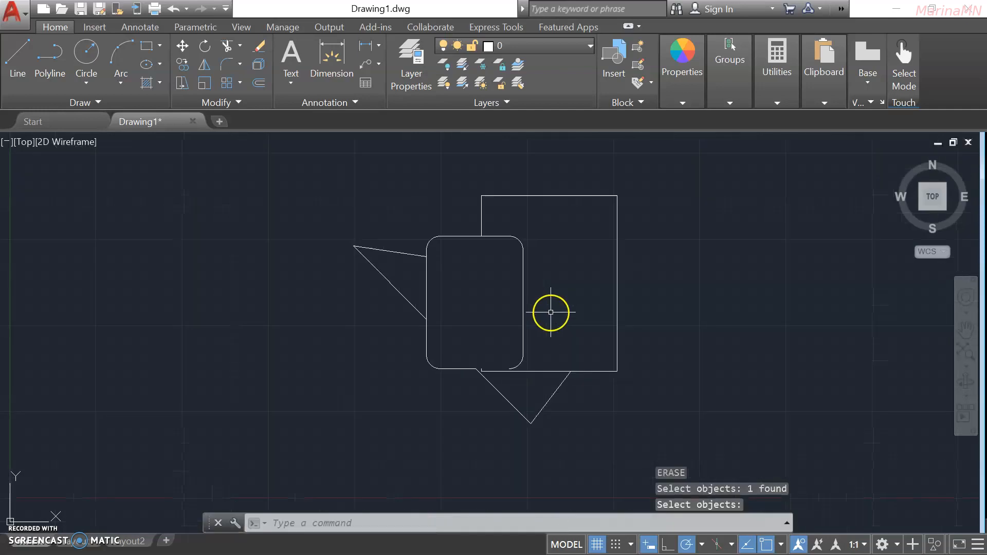
scroll(559, 292, "down", 2)
left_click(406, 203)
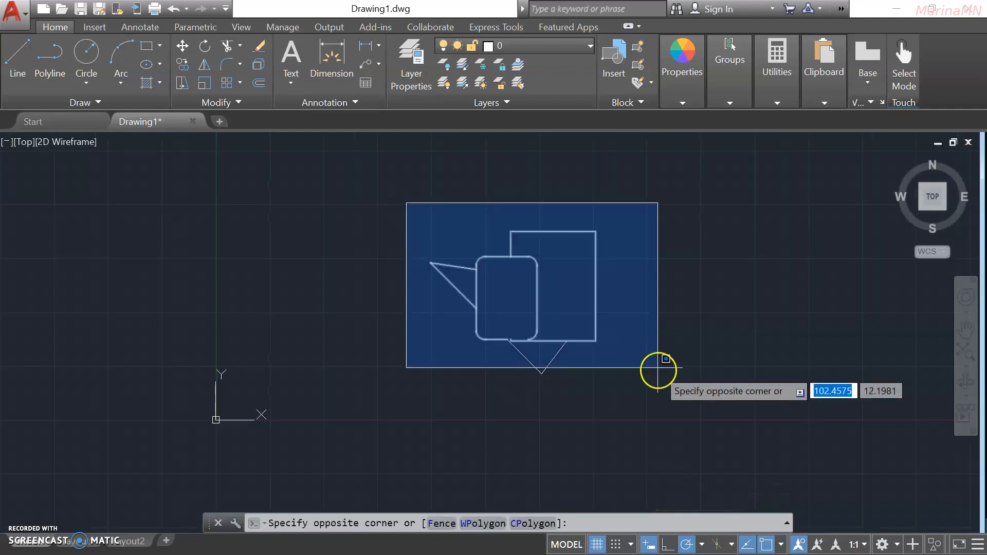
left_click(658, 373)
key("Delete")
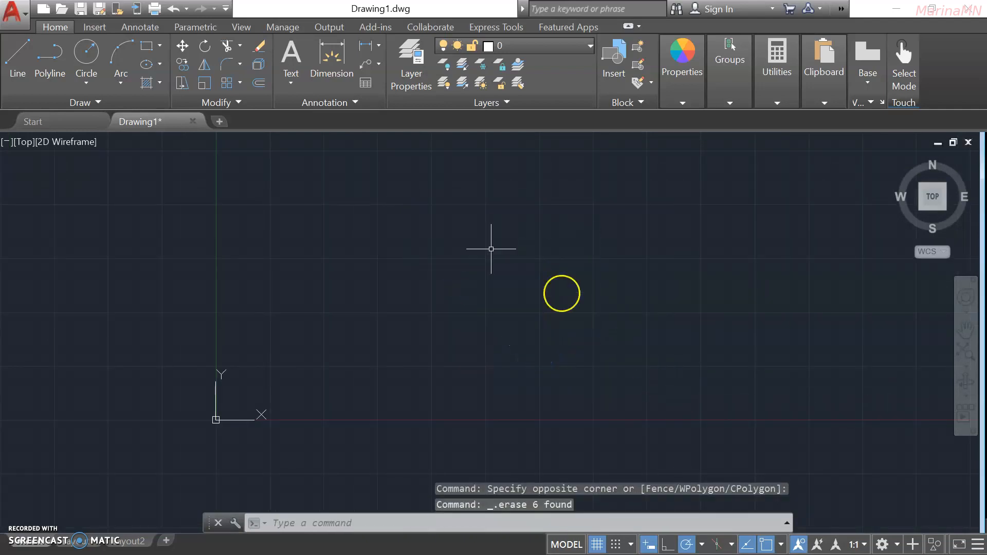
Draw one upright rectangle by picking two opposite corners on the blank canvas.
left_click(161, 47)
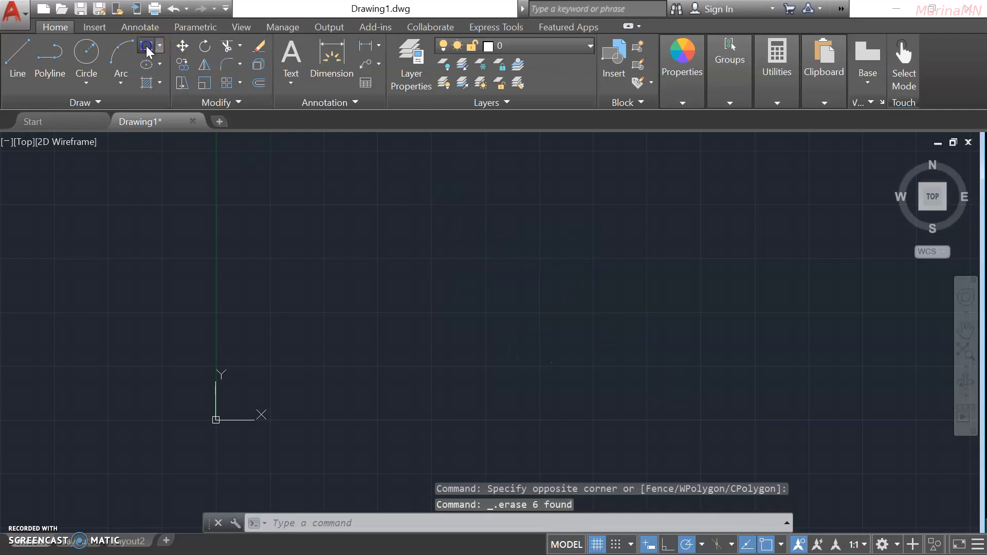
left_click(456, 205)
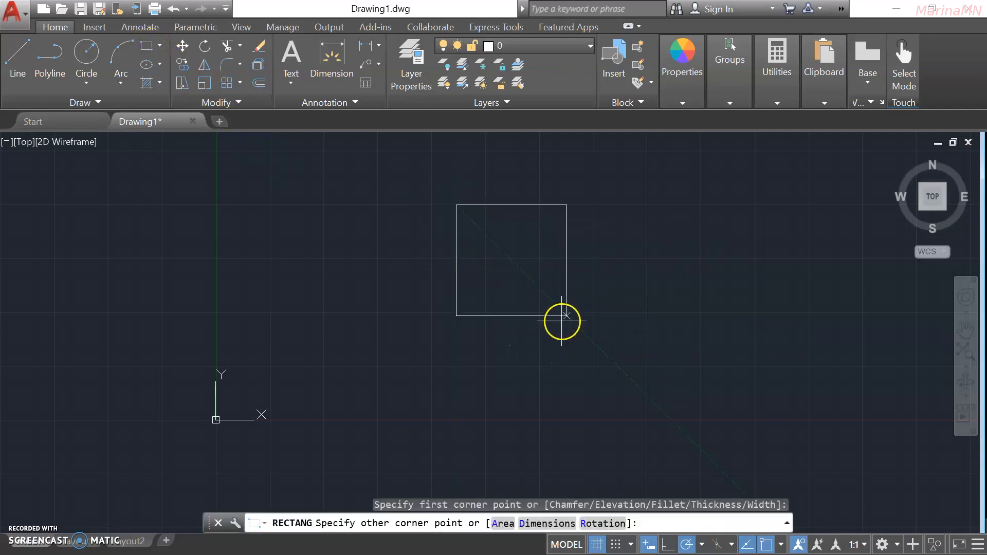
left_click(568, 361)
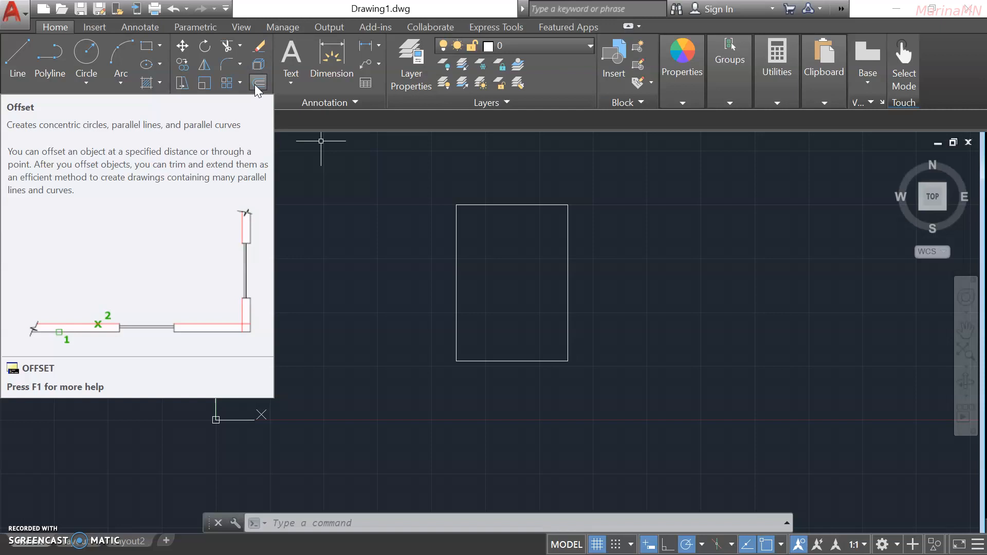
Offset the tall rectangle inward by 10 to create a smaller nested copy.
left_click(258, 83)
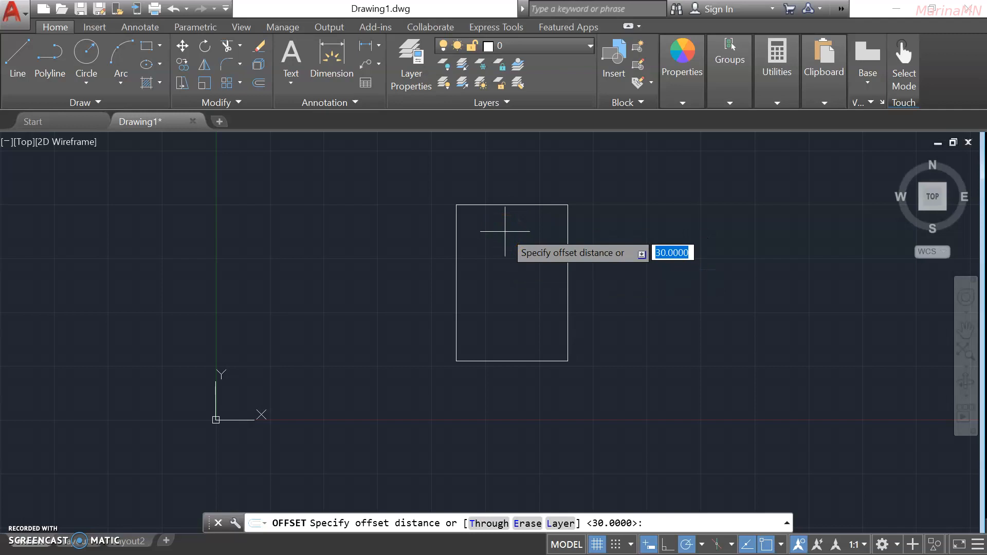
type("10")
key("Return")
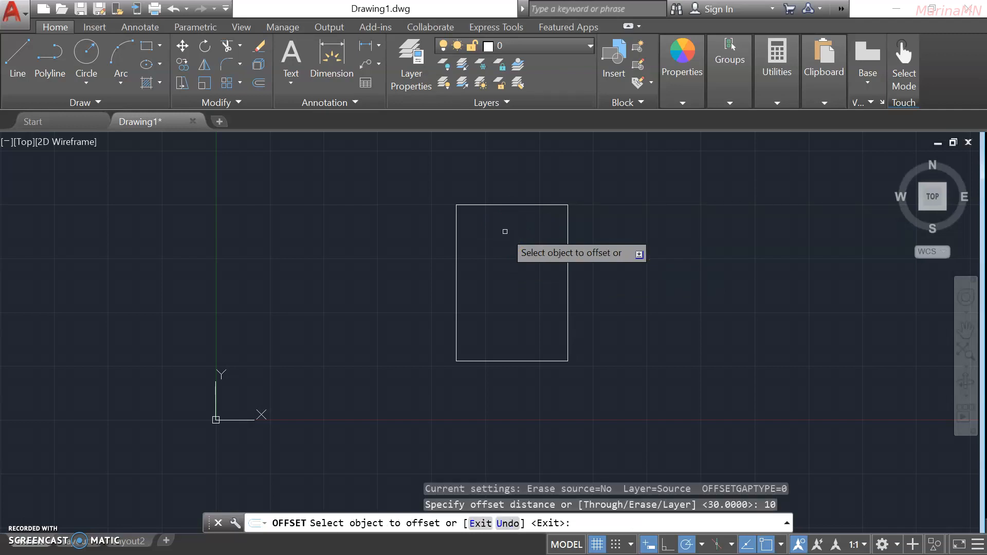
left_click(506, 205)
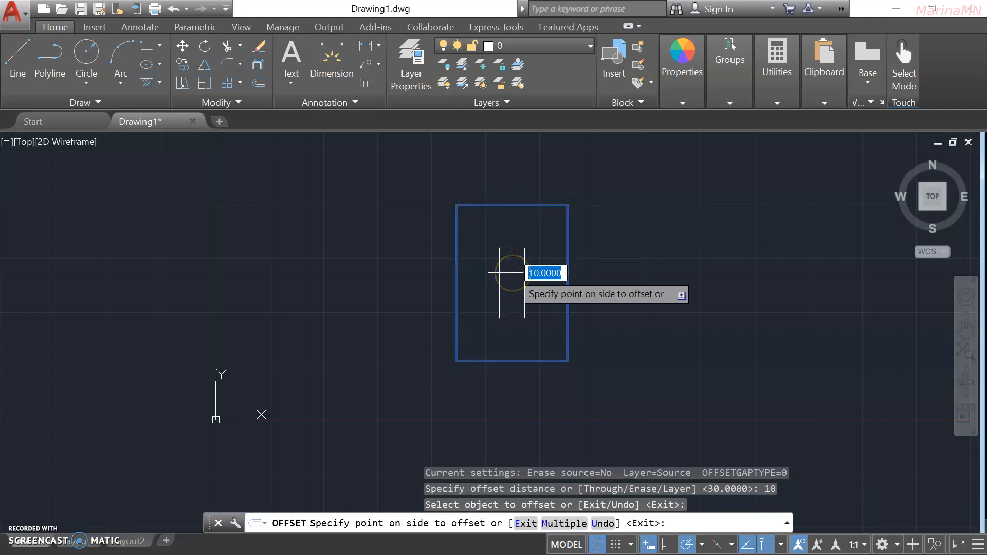
left_click(513, 273)
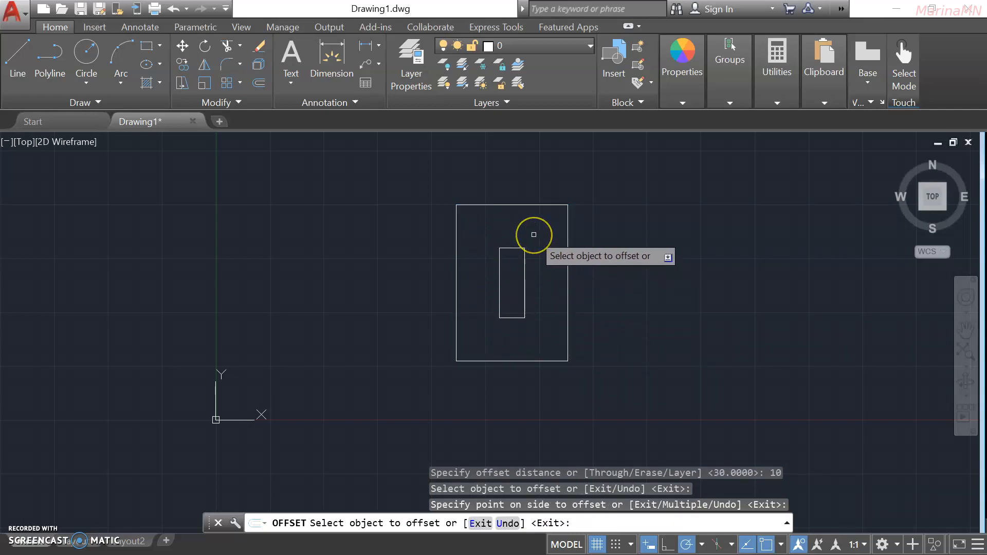
key("Return")
key("Return")
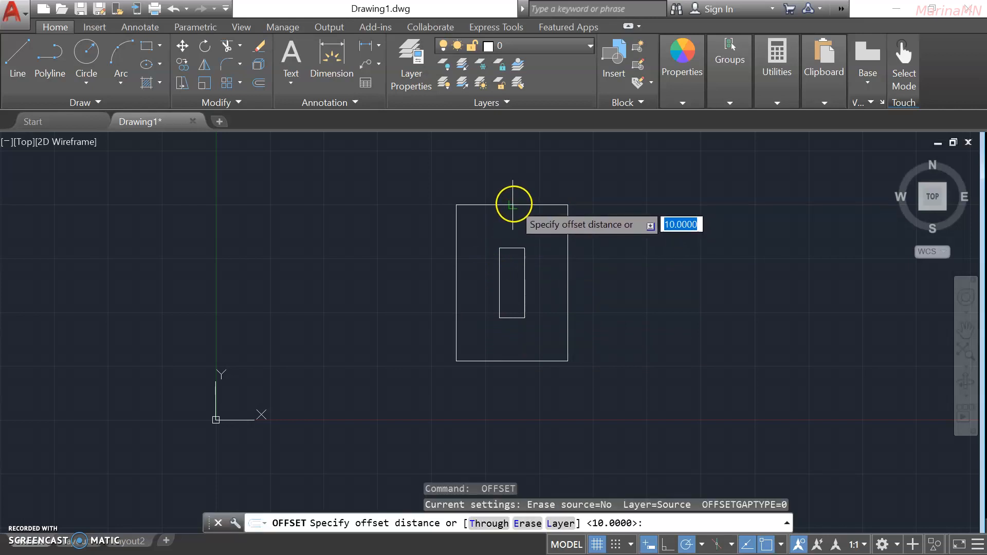
Set the offset distance by picking two points, then add larger copies around the rectangles.
left_click(512, 204)
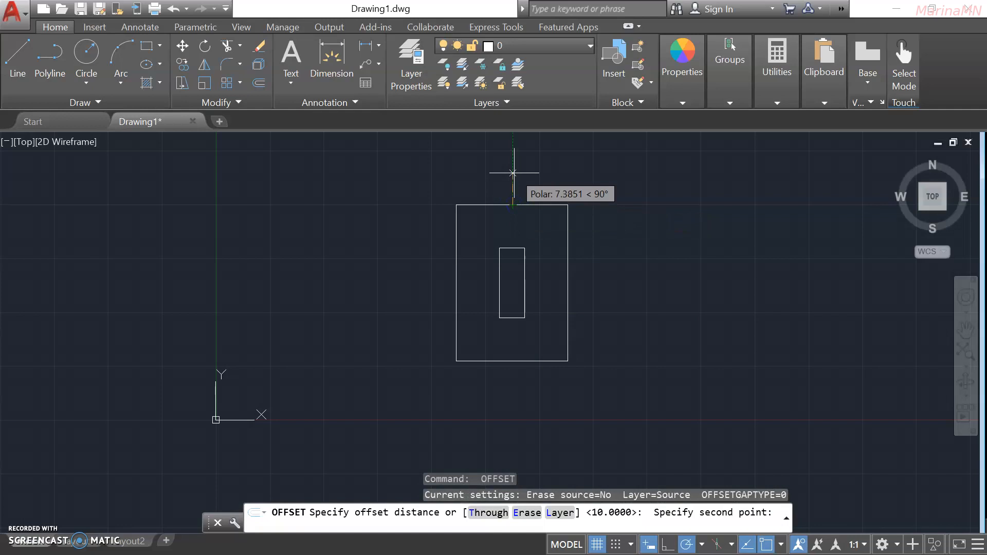
left_click(513, 173)
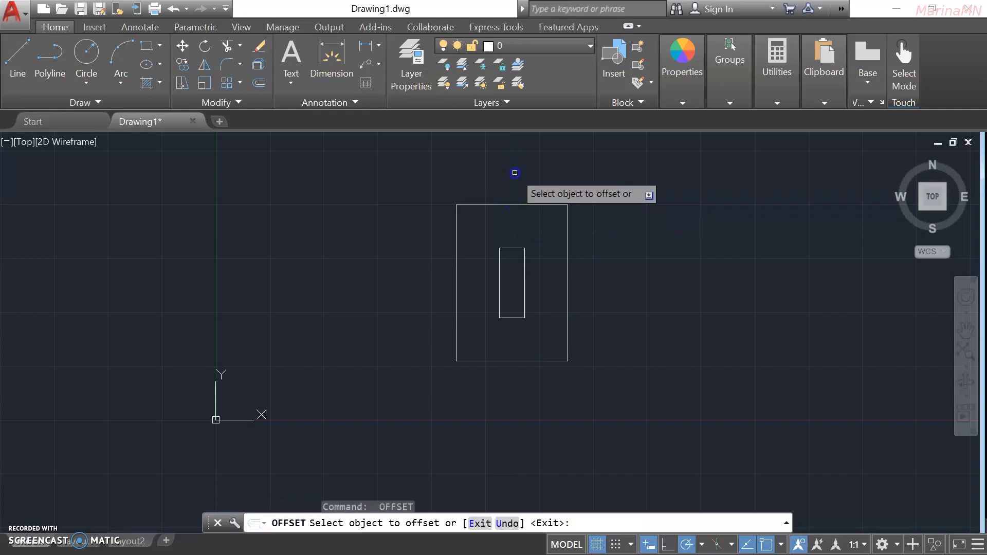
left_click(511, 205)
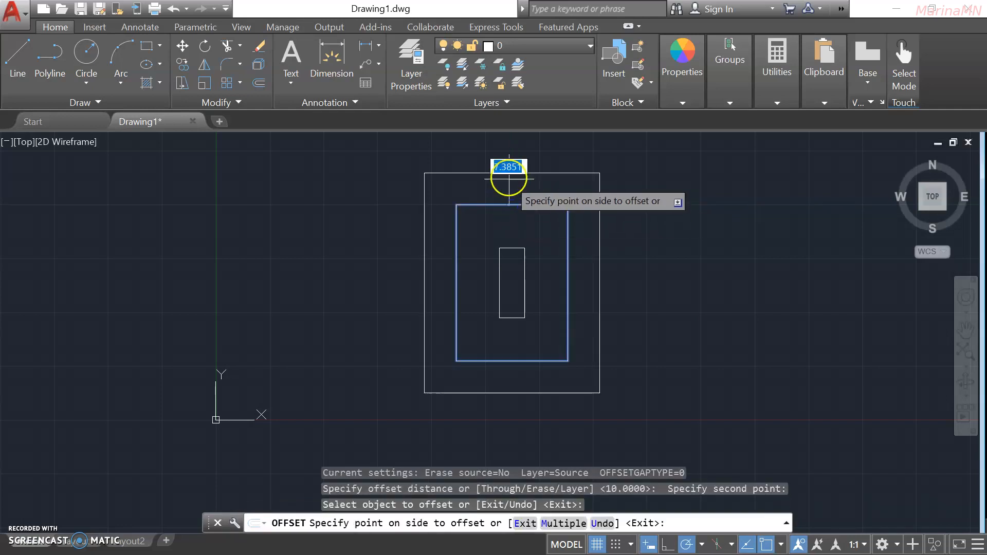
left_click(509, 173)
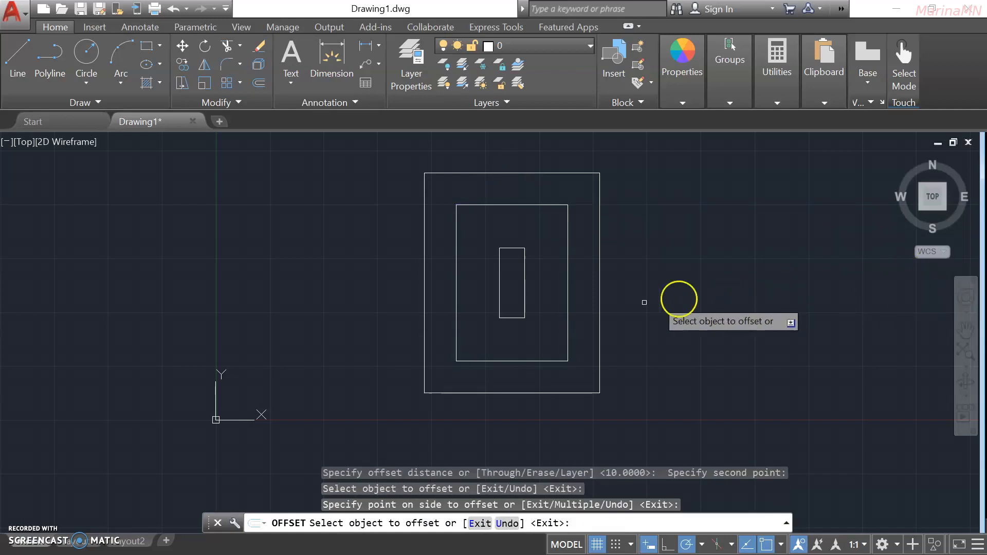
left_click(599, 306)
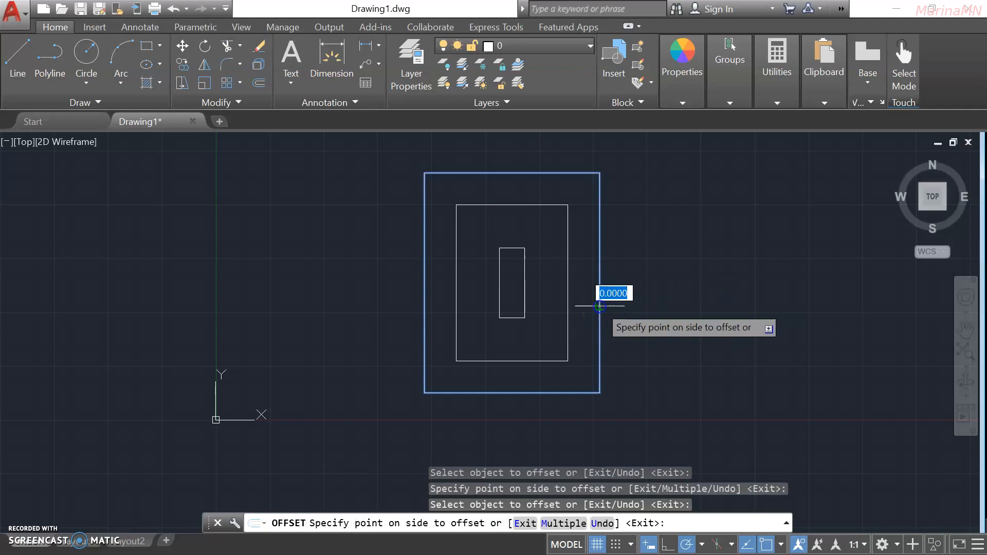
left_click(685, 318)
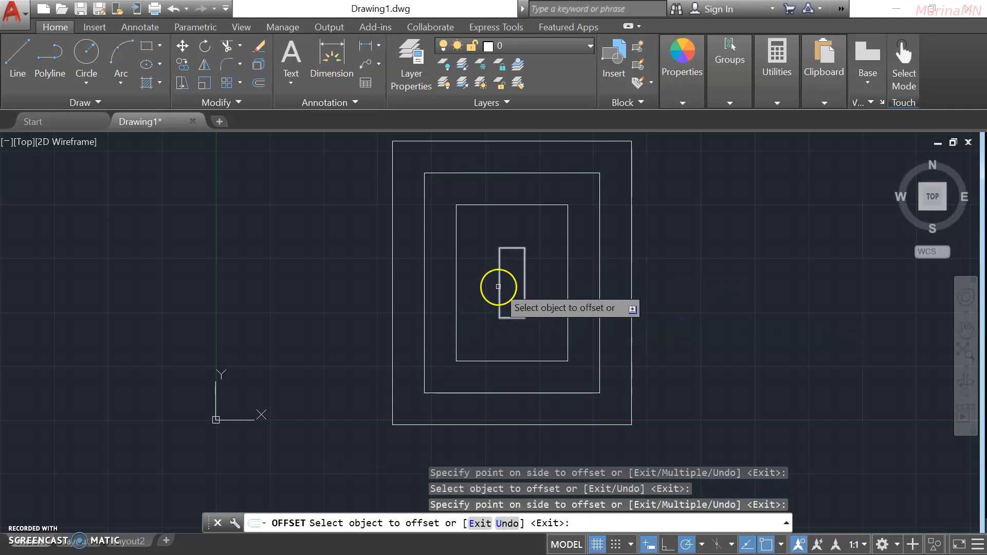
left_click(500, 286)
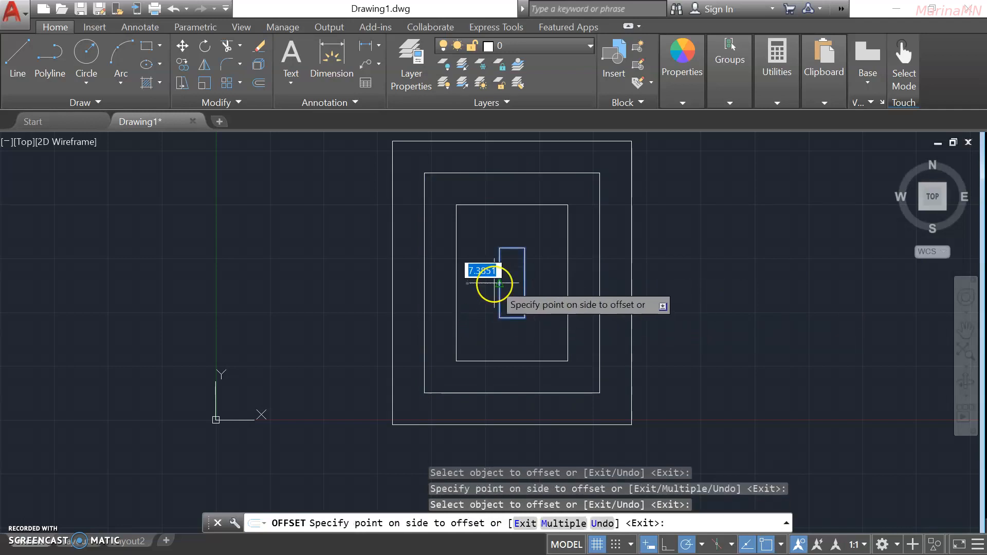
left_click(559, 322)
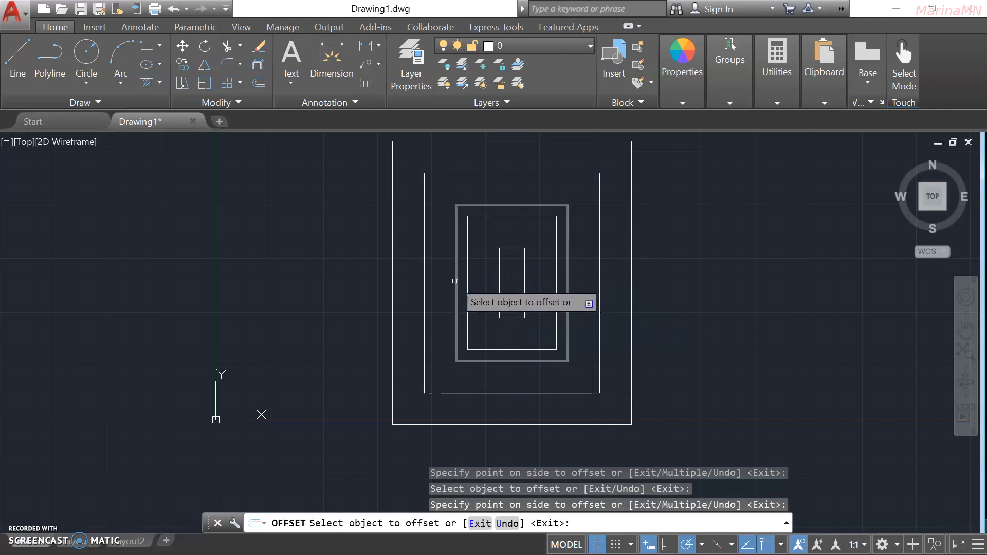
Offset the outer rectangles outward several more times to grow the nested set.
left_click(456, 280)
left_click(443, 278)
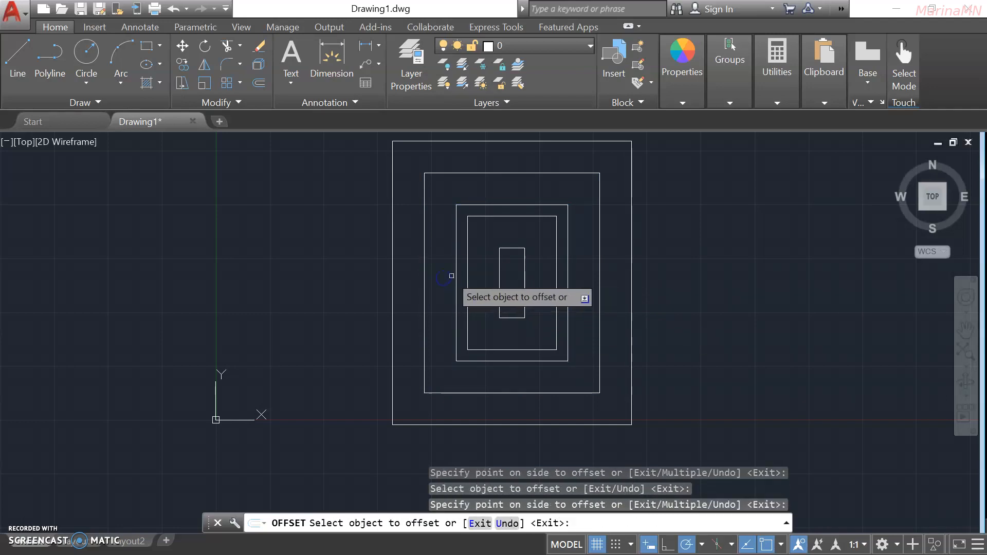
left_click(455, 275)
left_click(443, 273)
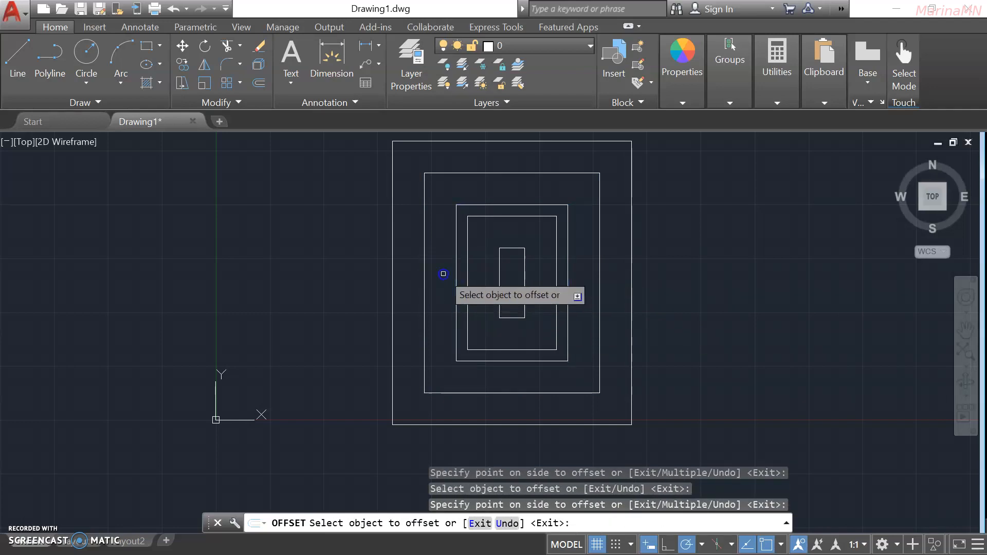
left_click(453, 249)
left_click(417, 255)
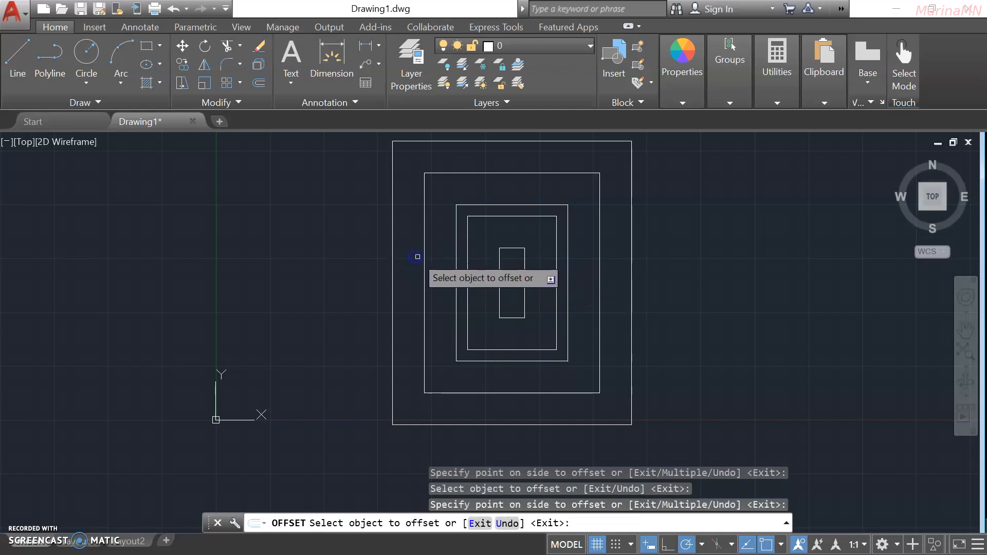
left_click(393, 269)
left_click(349, 268)
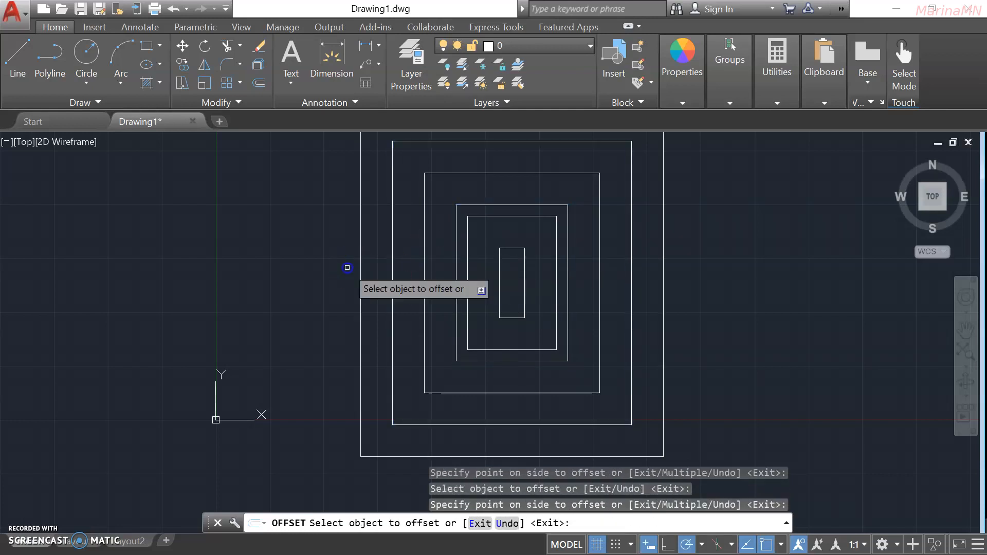
left_click(361, 263)
left_click(329, 276)
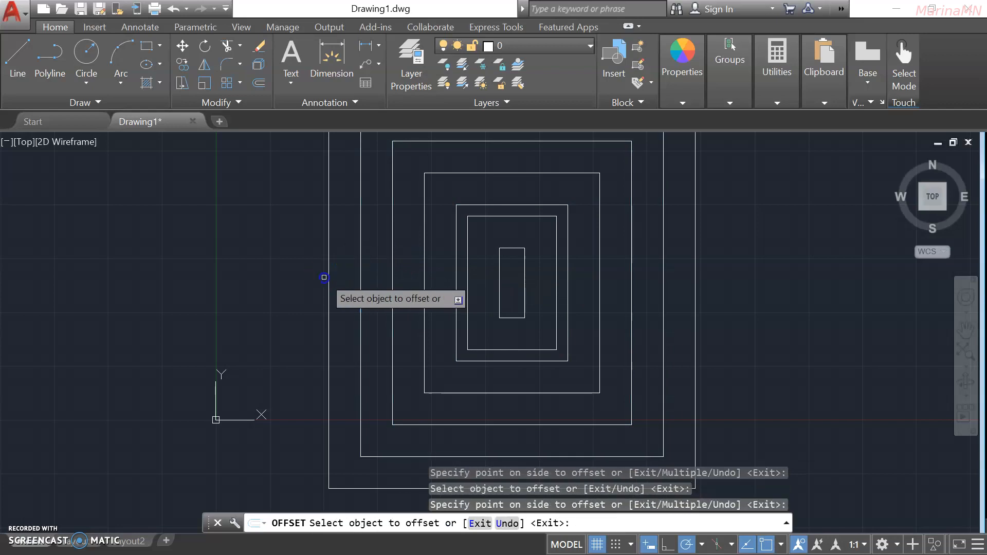
scroll(751, 359, "down", 2)
middle_click_drag(773, 331, 668, 331)
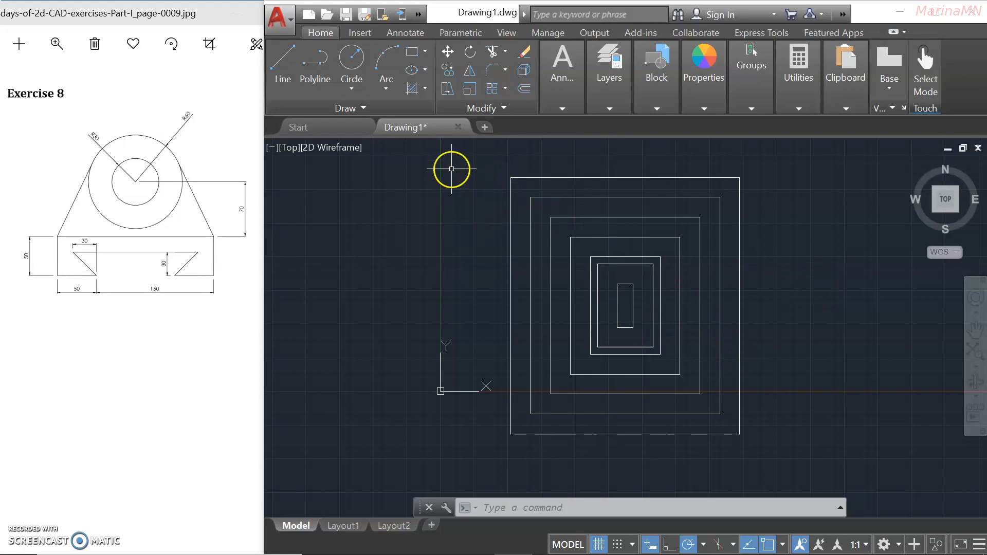
Window-select all seven nested rectangles and delete them.
left_click(451, 166)
left_click(792, 453)
key("Delete")
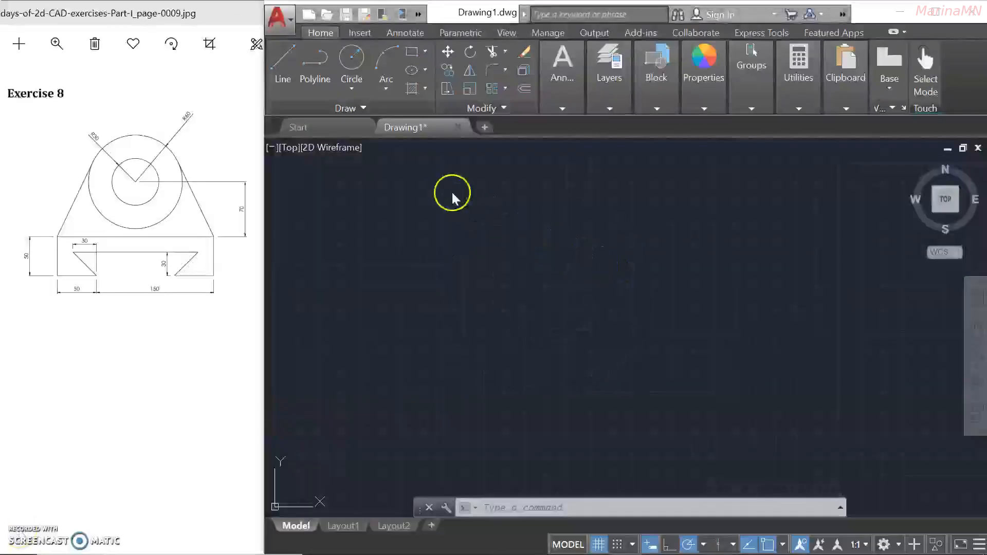
Draw a radius-60 circle on the empty canvas.
left_click(350, 58)
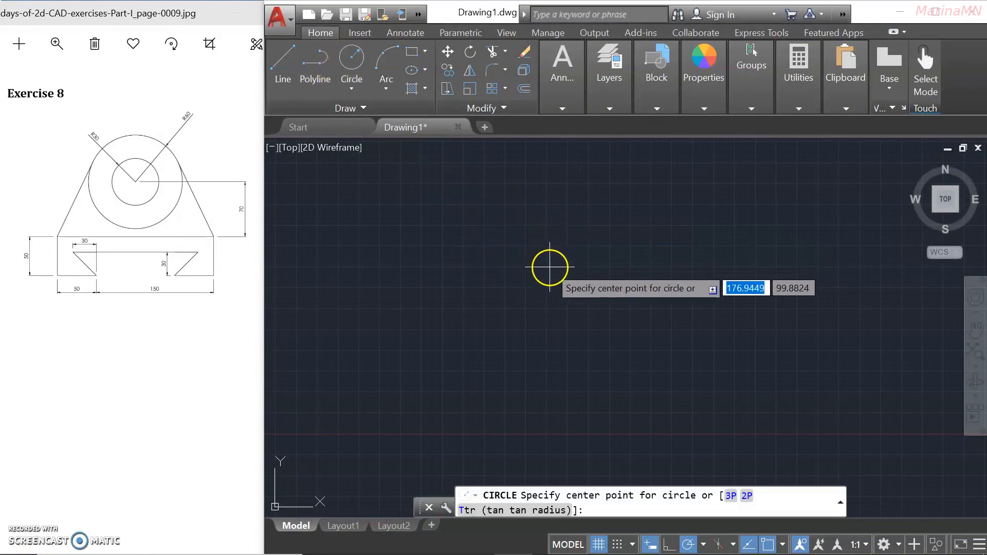
left_click(579, 321)
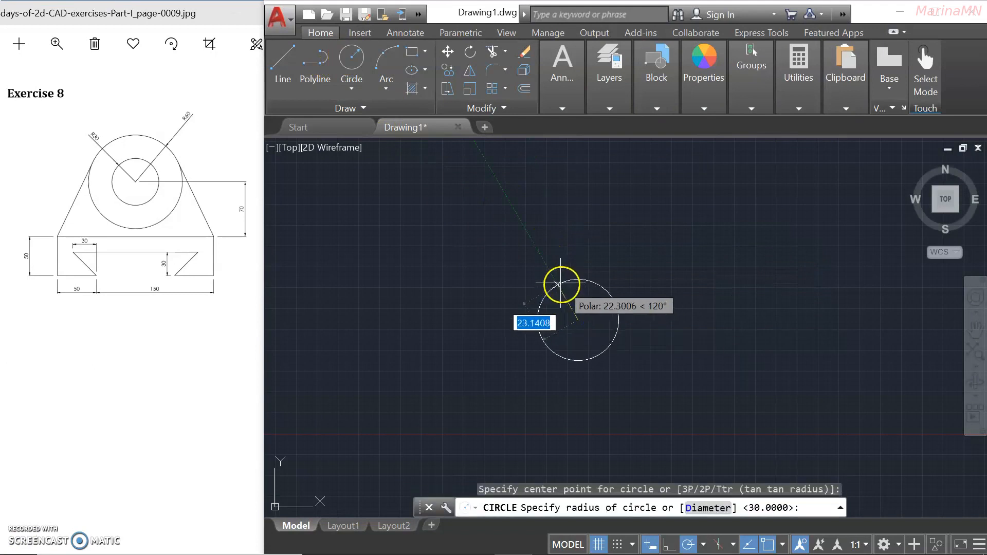
type("60")
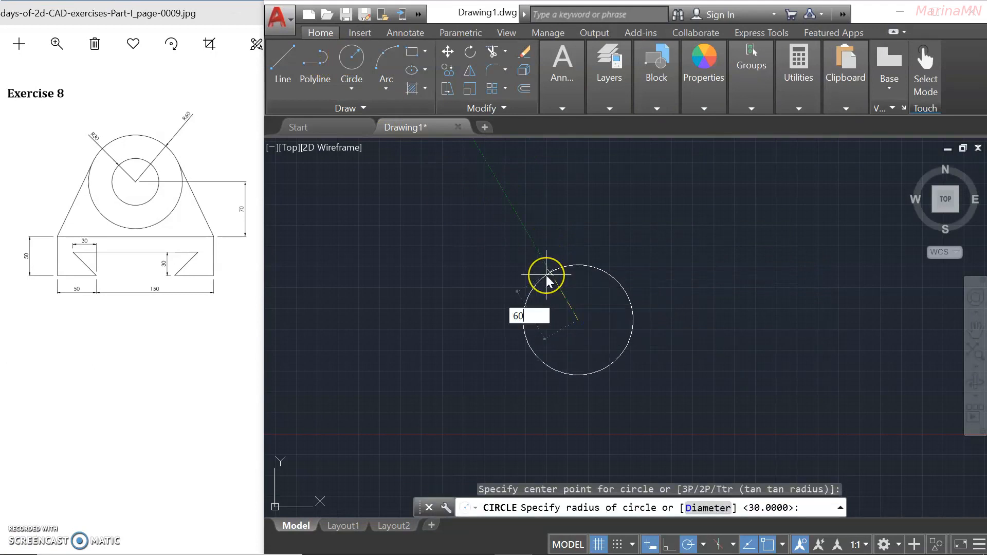
key("Return")
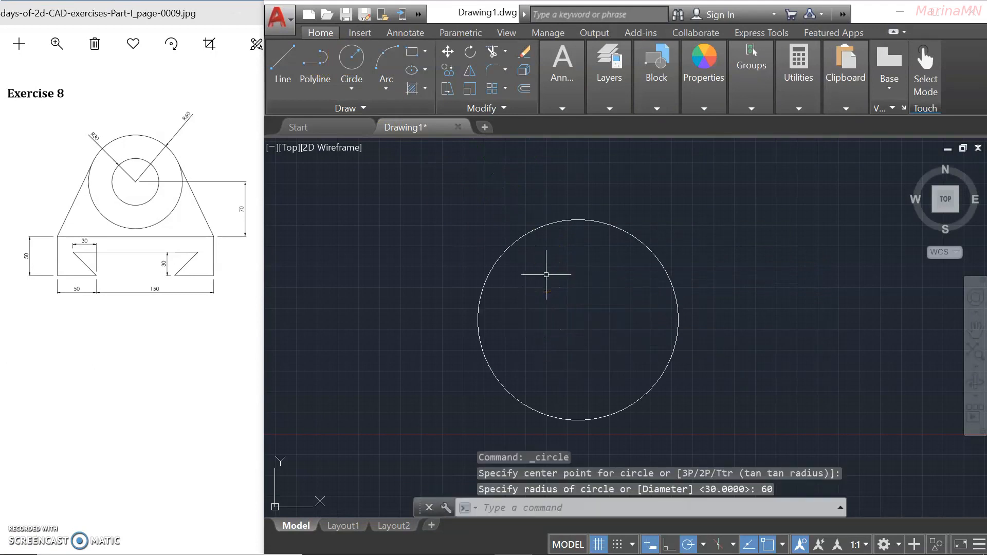
Add a radius-30 circle with Center, Radius, centred on the big circle's centre.
left_click(349, 64)
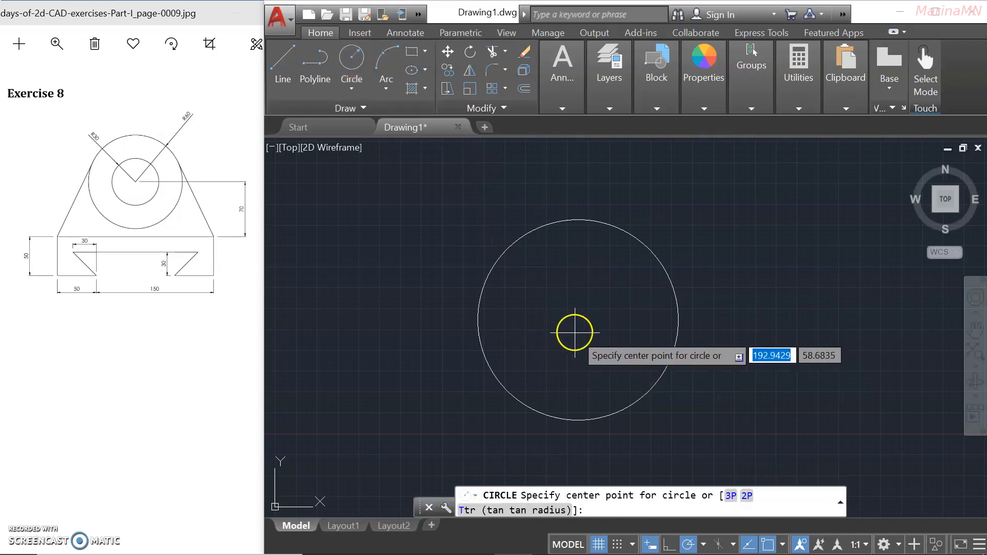
left_click(351, 57)
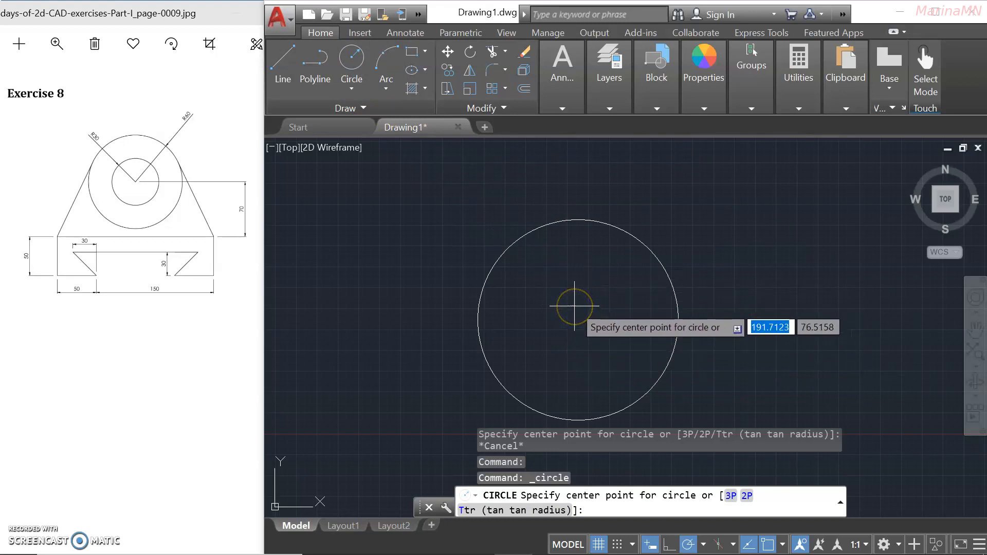
left_click(352, 63)
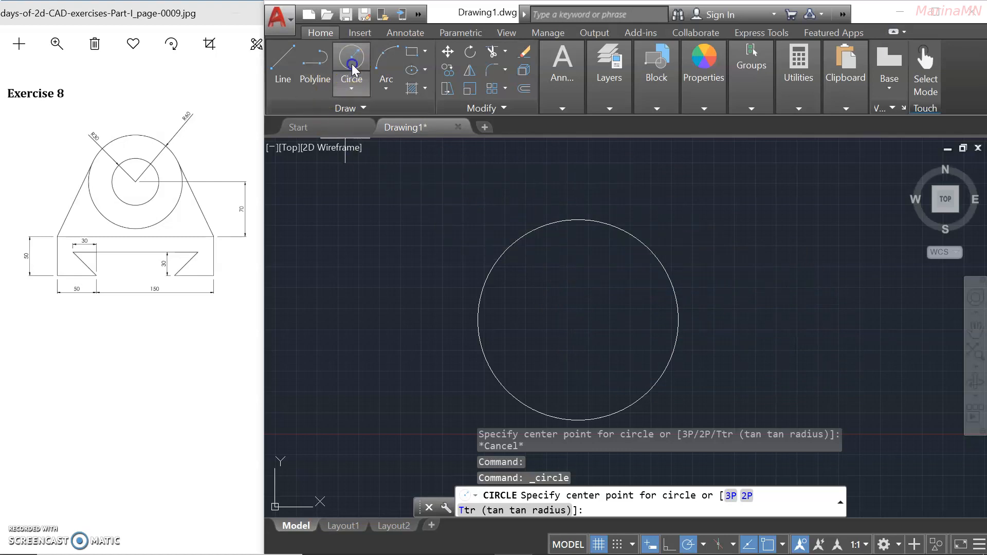
left_click(351, 88)
left_click(329, 106)
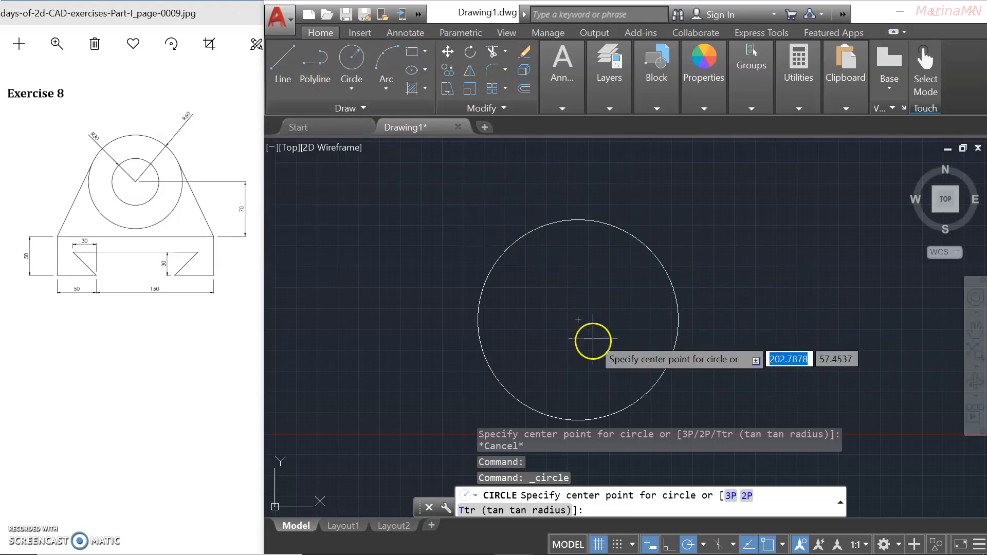
left_click(578, 320)
type("30")
key("Return")
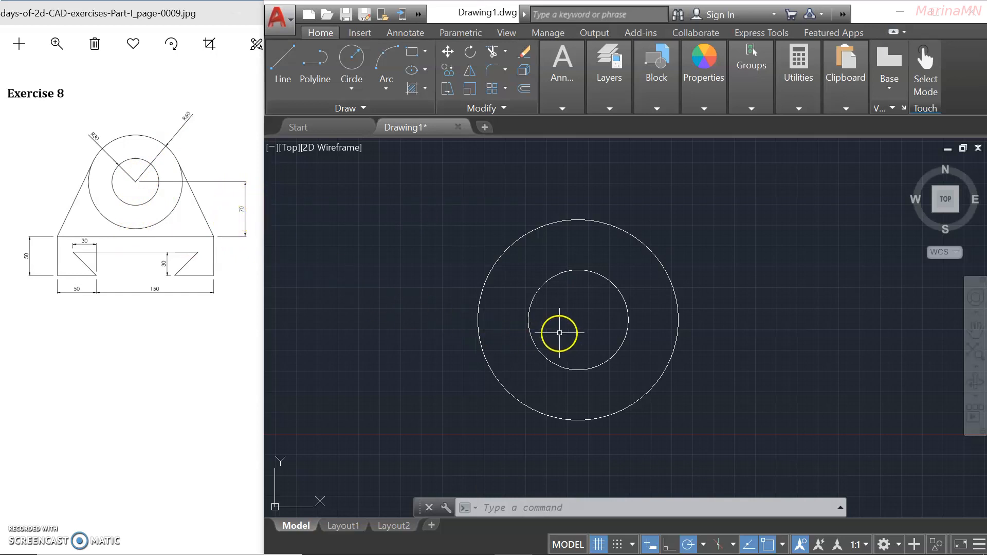
Draw a 70-unit vertical line straight down from the circles' shared centre.
middle_click_drag(641, 370, 635, 308)
type("L")
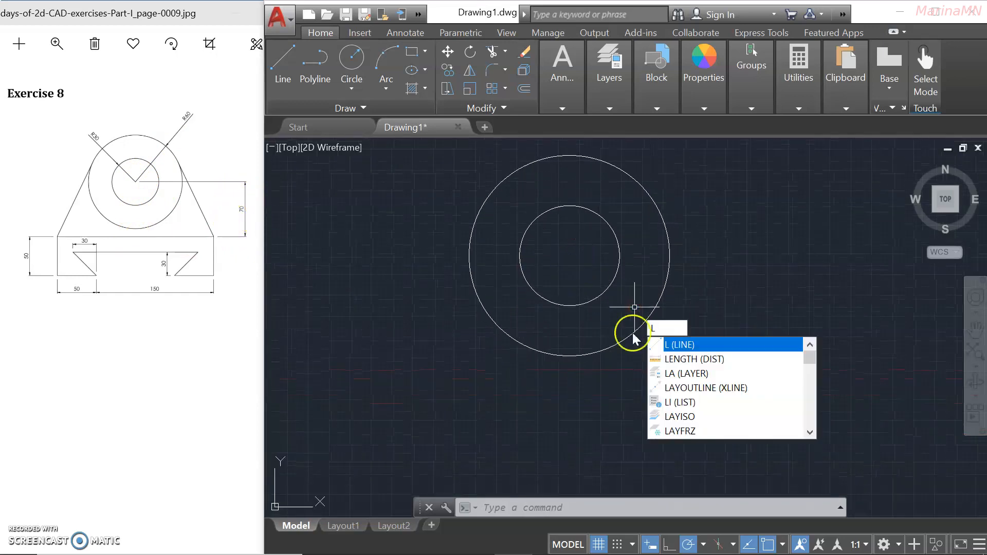
left_click(654, 349)
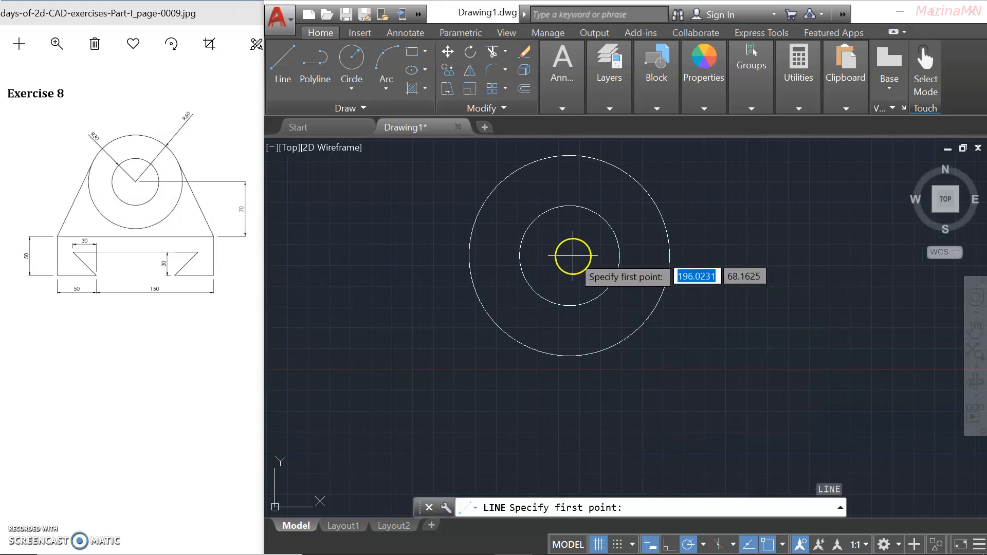
left_click(284, 64)
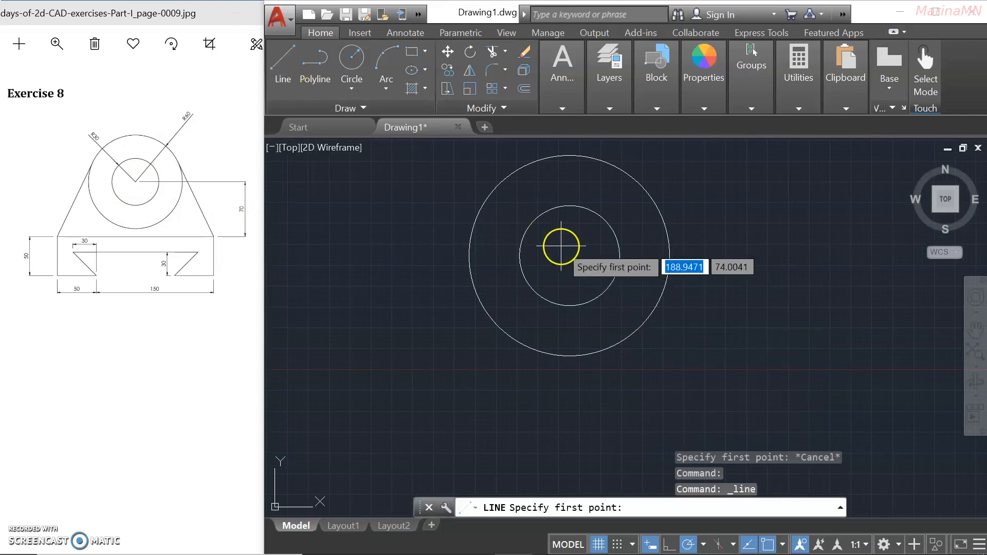
left_click(284, 62)
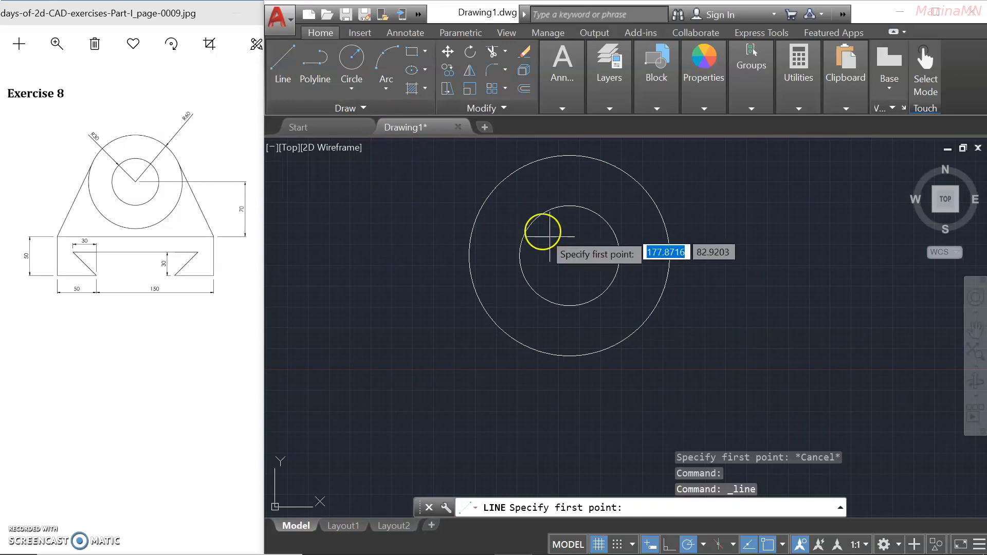
left_click(570, 255)
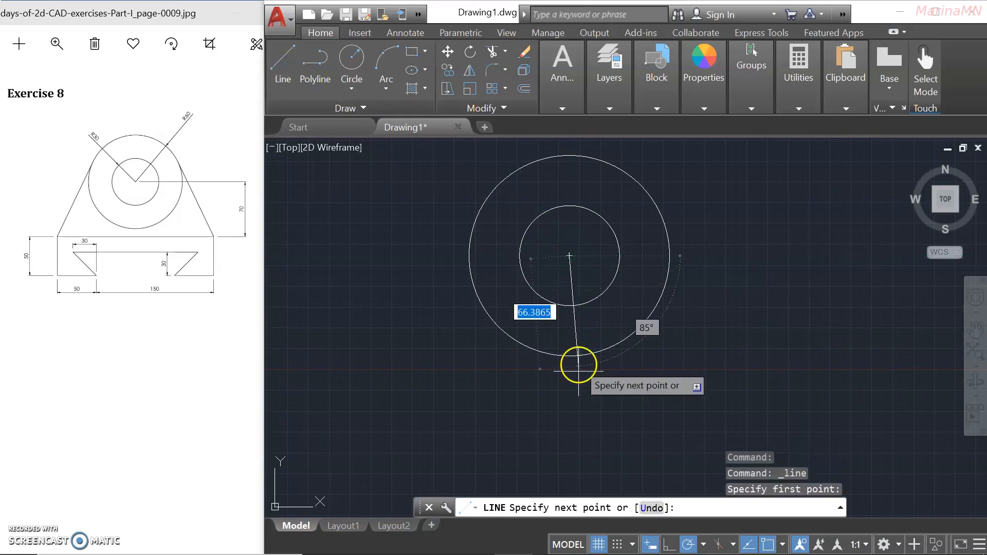
type("7")
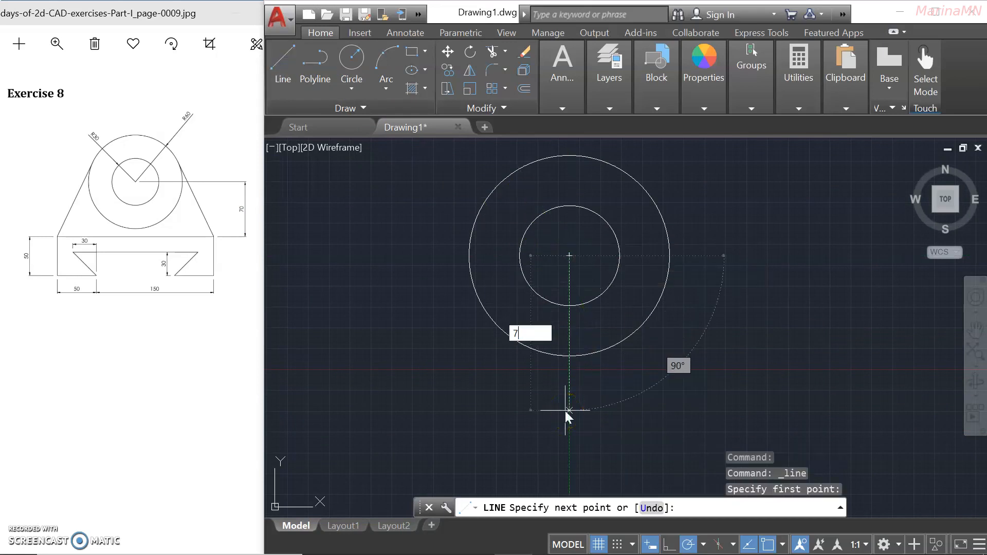
type("0")
key("Return")
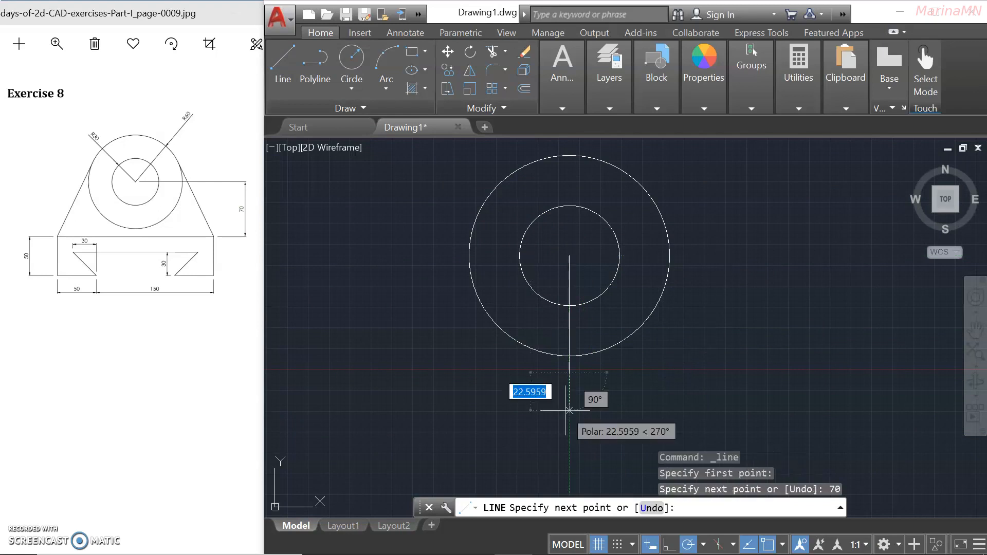
key("Escape")
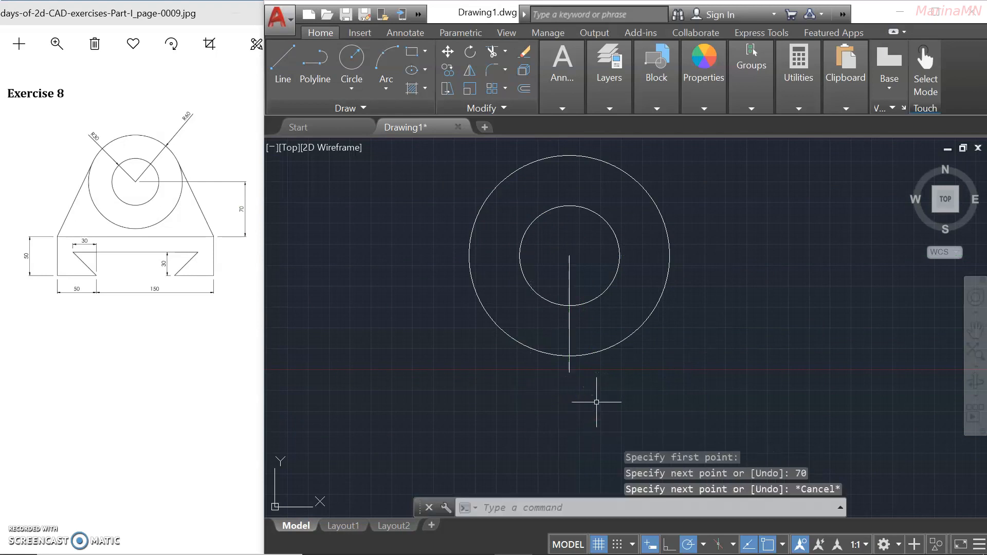
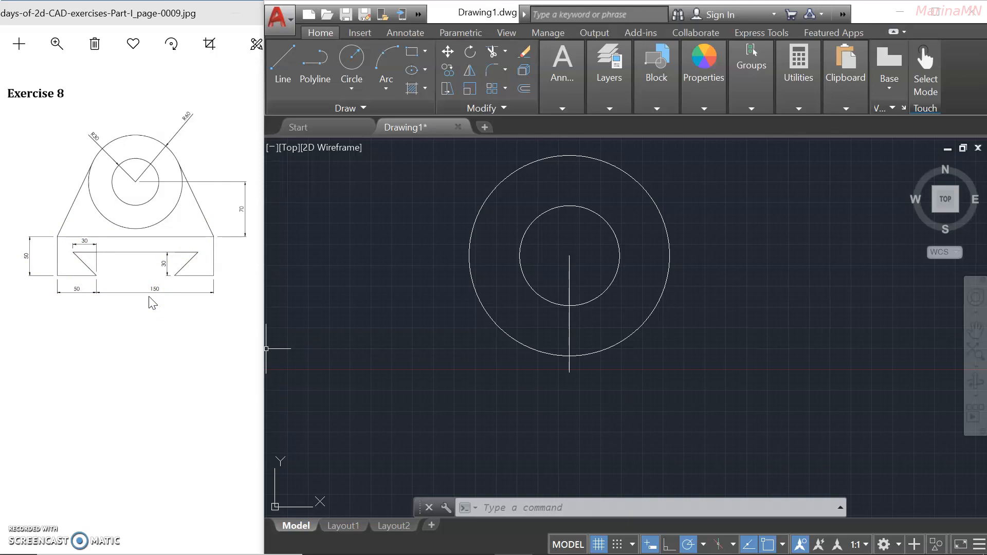
Draw 100-unit lines right and left from the vertical line's bottom end, forming a 200-unit base line.
left_click(291, 67)
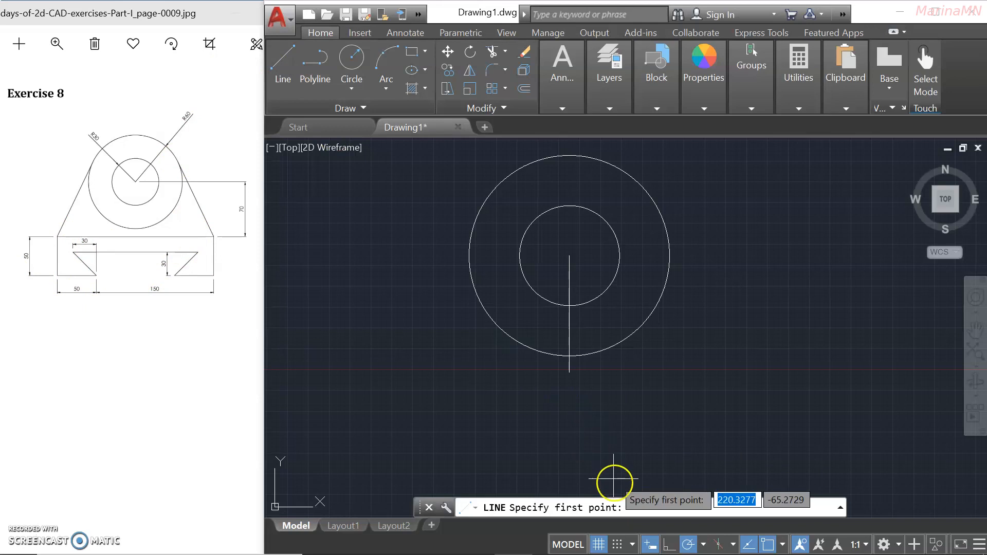
left_click(569, 372)
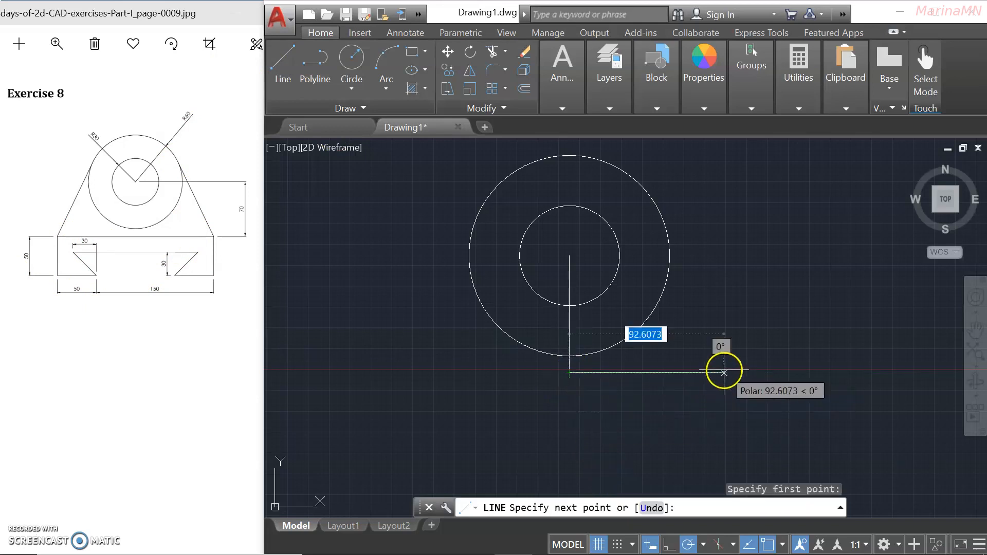
type("1")
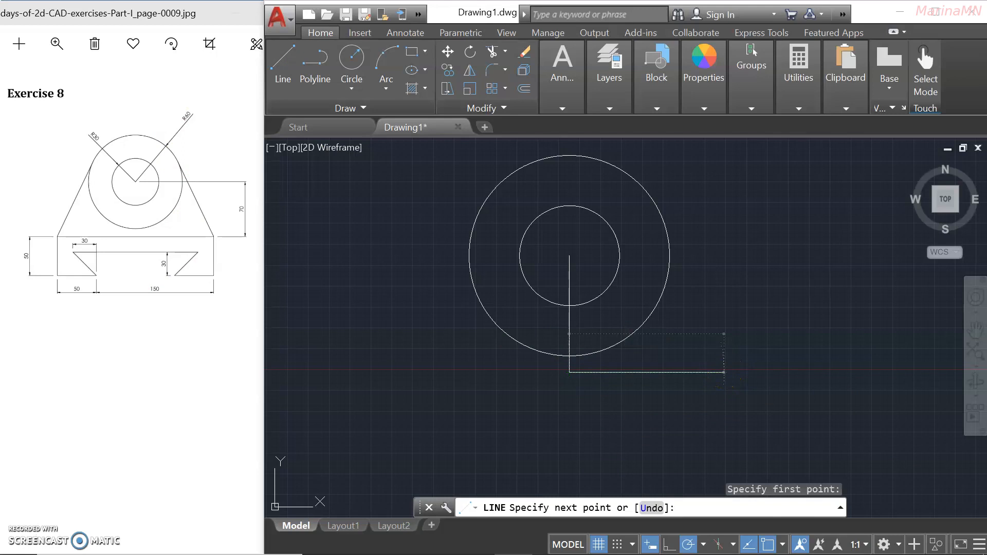
key("Return")
key("Return")
key("Return")
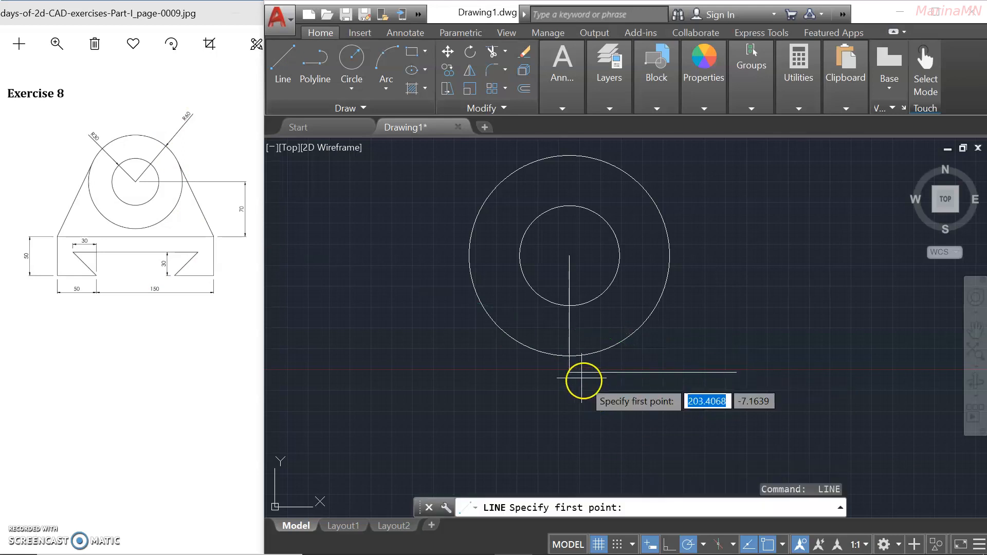
left_click(569, 372)
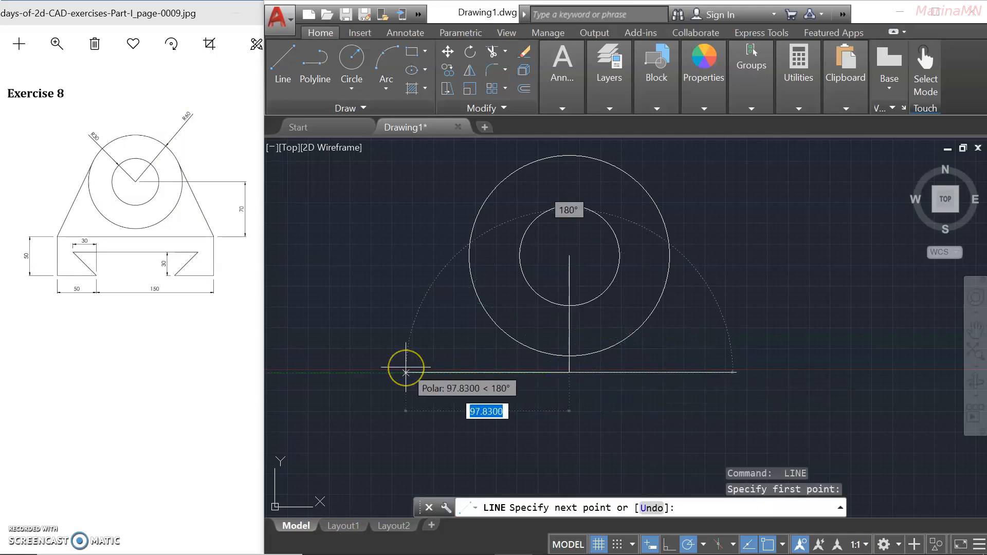
type("1")
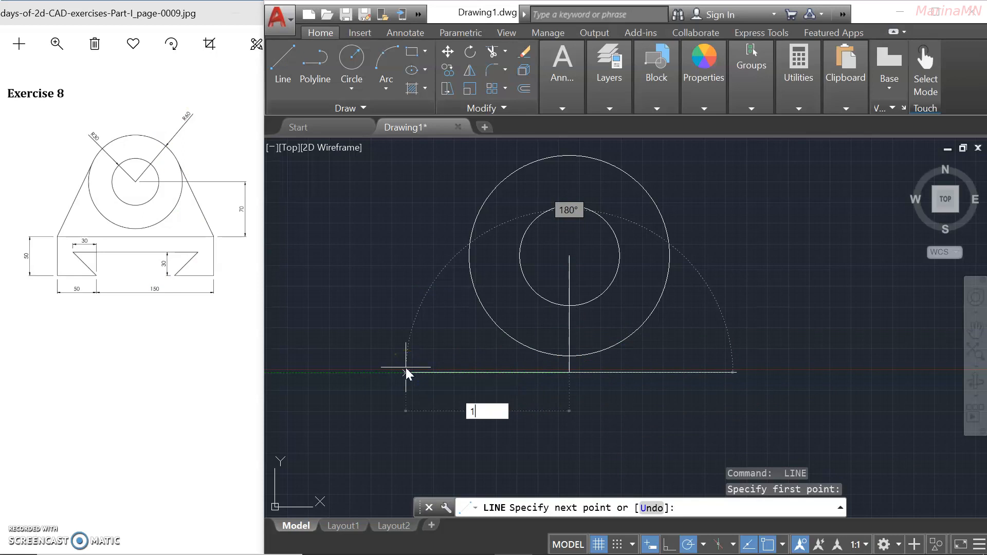
type("00")
key("Return")
key("Return")
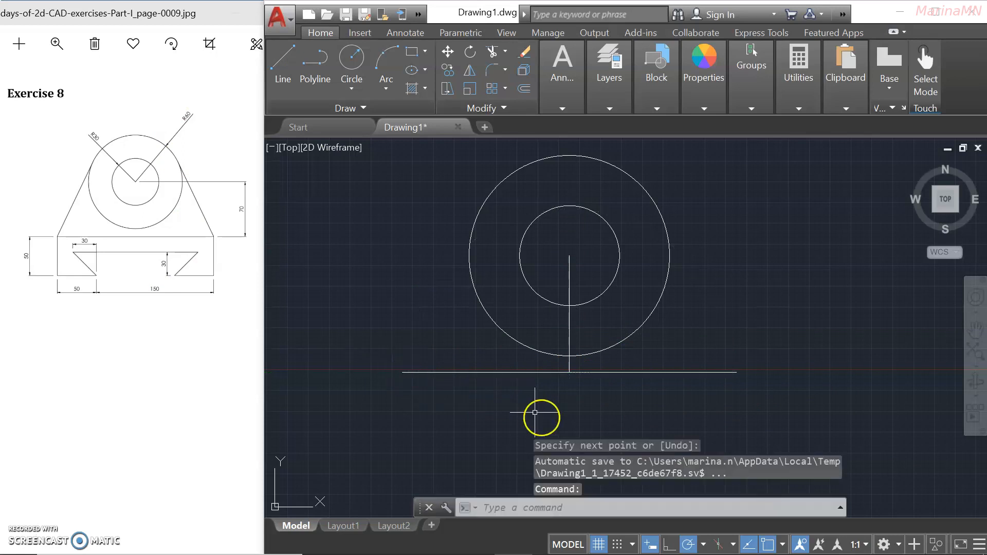
middle_click_drag(641, 397, 638, 338)
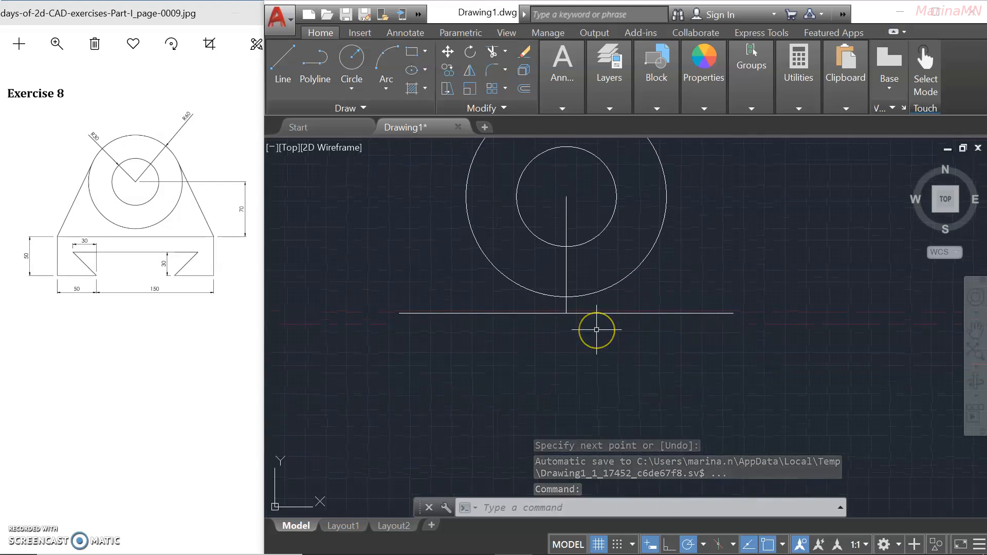
left_click(240, 262)
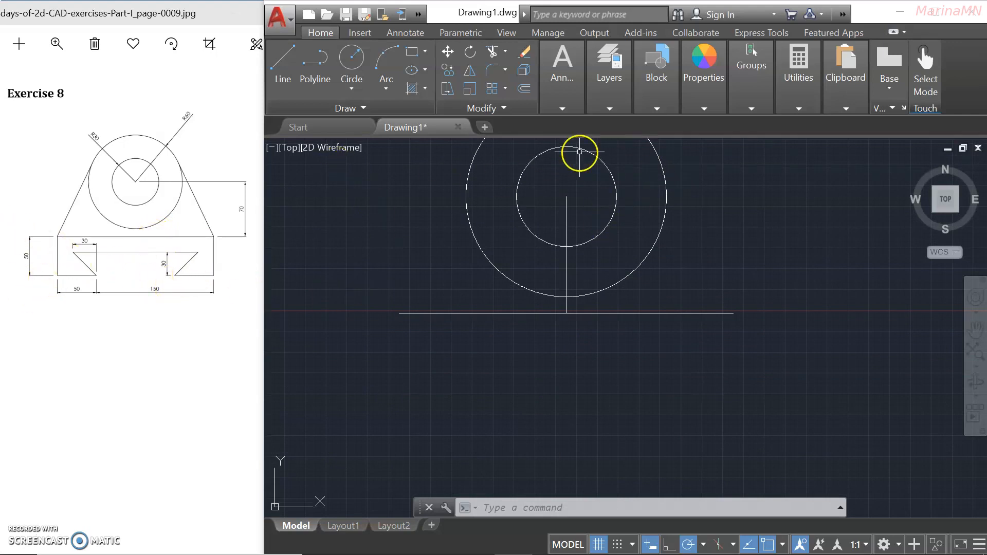
Offset both halves of the base line 50 units downward to form the bottom edge.
left_click(523, 91)
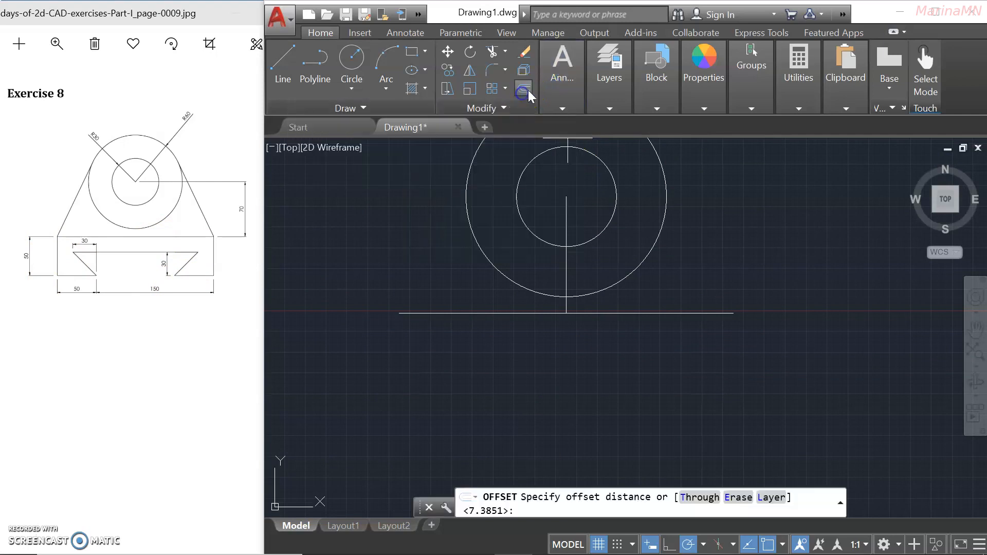
left_click(650, 312)
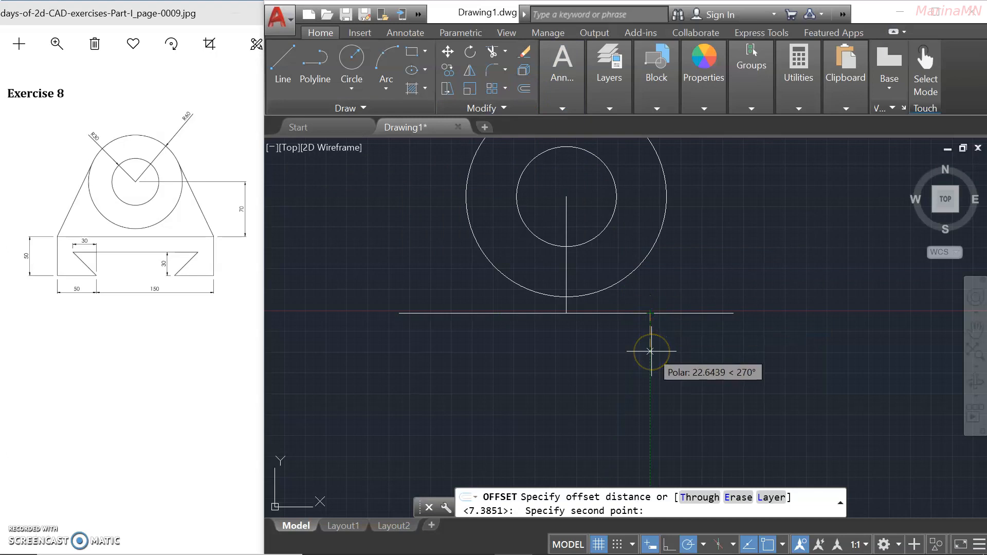
type("50")
key("Return")
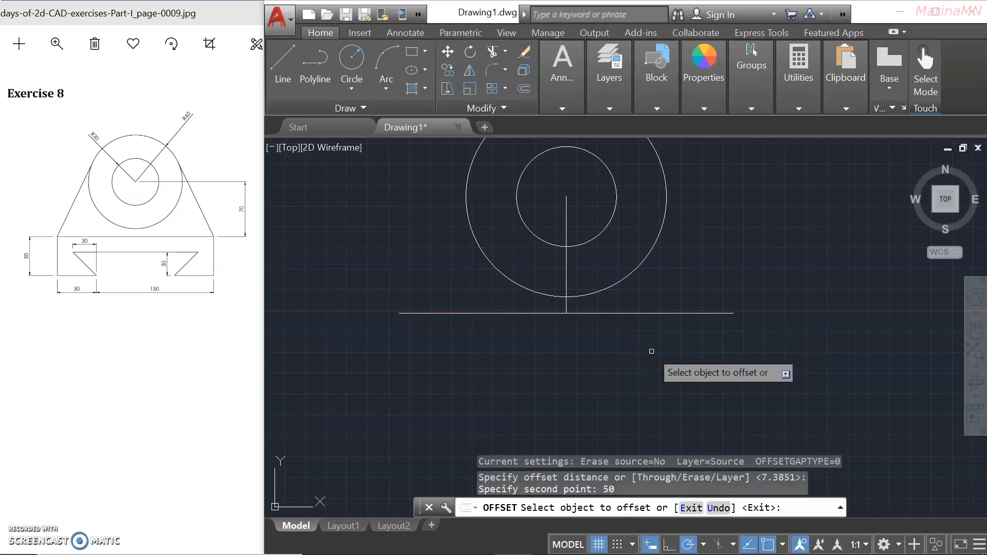
left_click(647, 313)
left_click(642, 366)
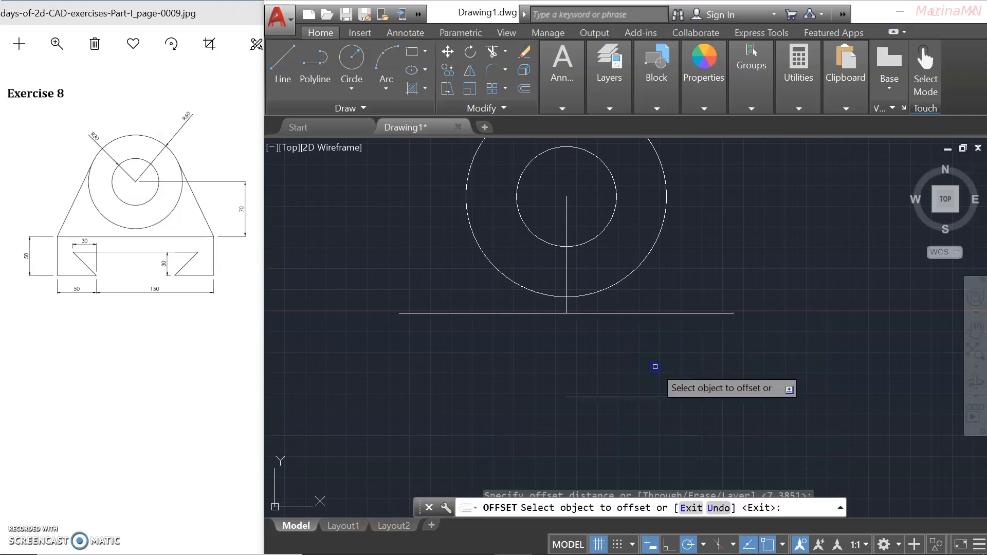
left_click(523, 313)
left_click(524, 373)
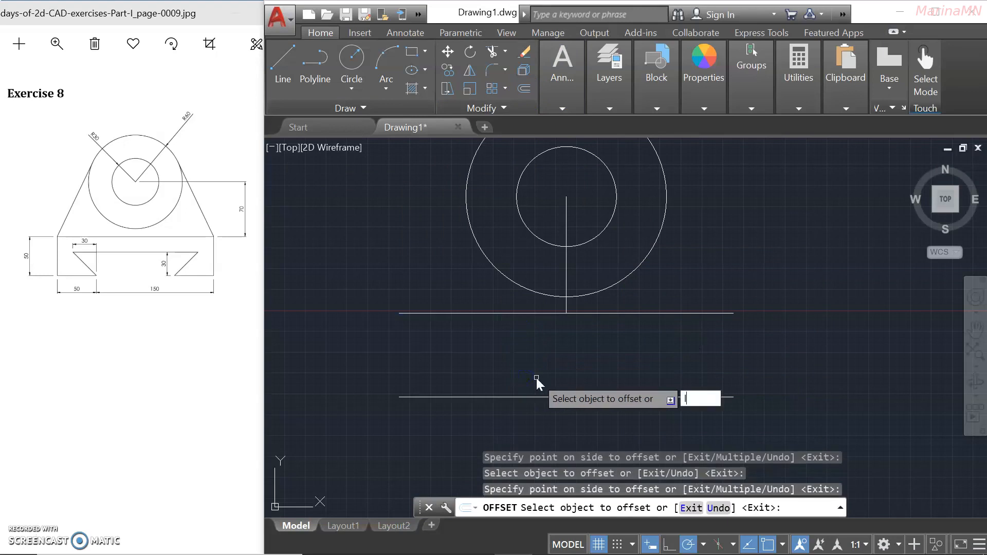
Draw the left and right vertical sides closing the 200 by 50 rectangle.
key("Return")
key("Return")
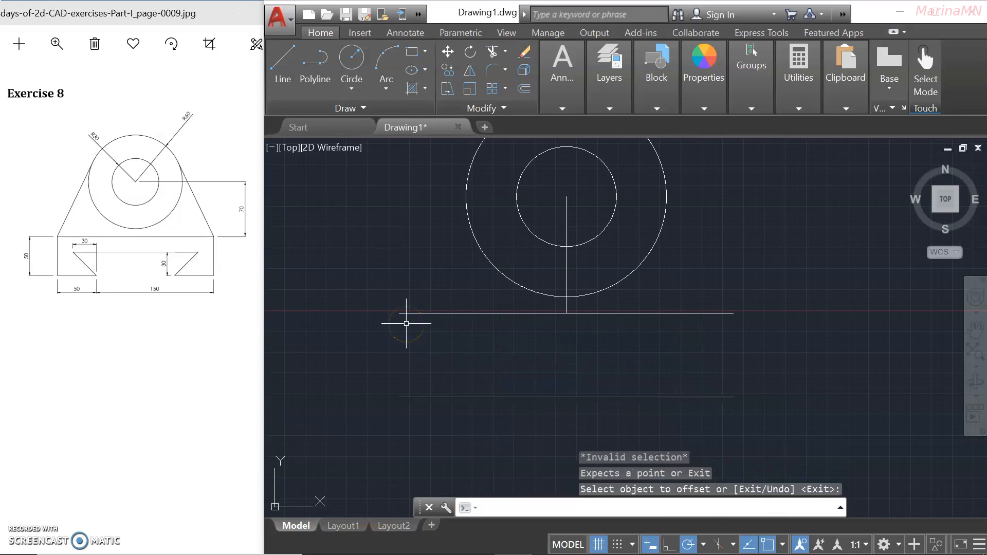
key("Escape")
key("Escape")
type("l")
key("Return")
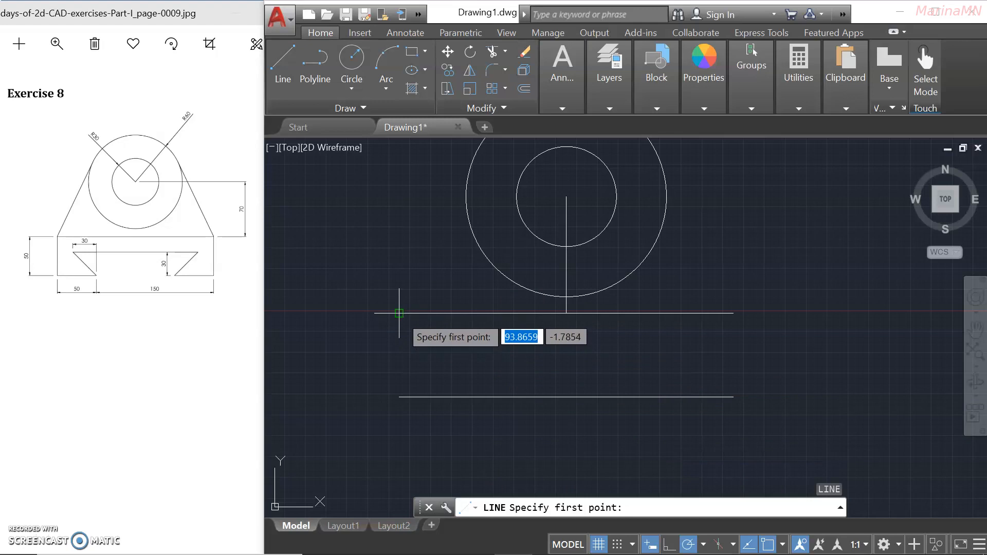
left_click(399, 313)
left_click(399, 396)
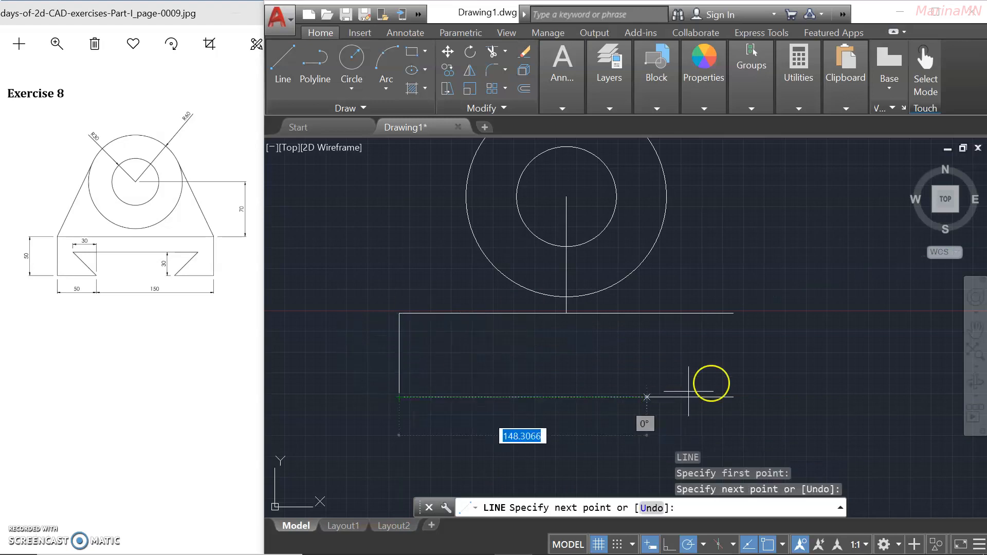
left_click(733, 397)
key("Return")
key("Return")
left_click(742, 348)
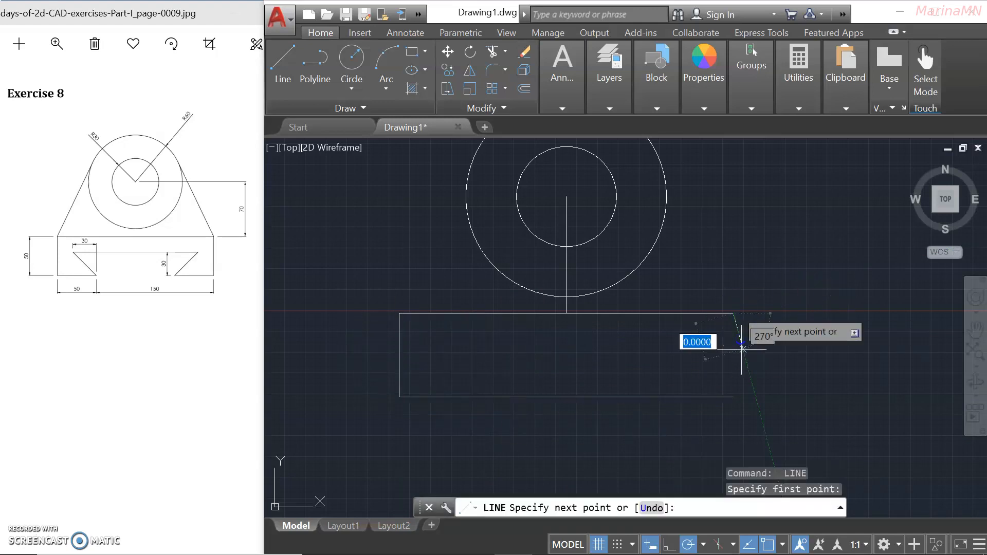
left_click(733, 395)
key("Return")
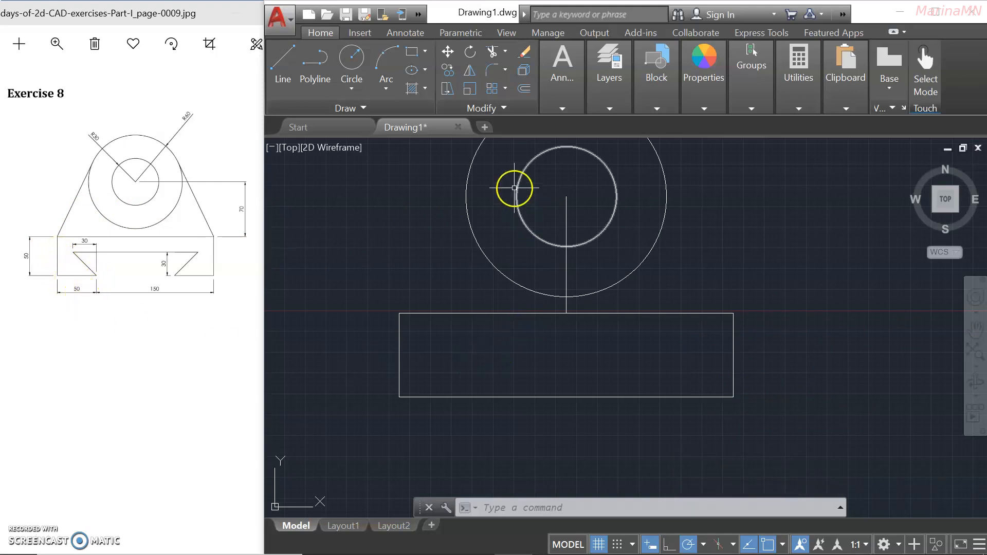
Offset the base's left and right sides 50 units inward.
left_click(523, 88)
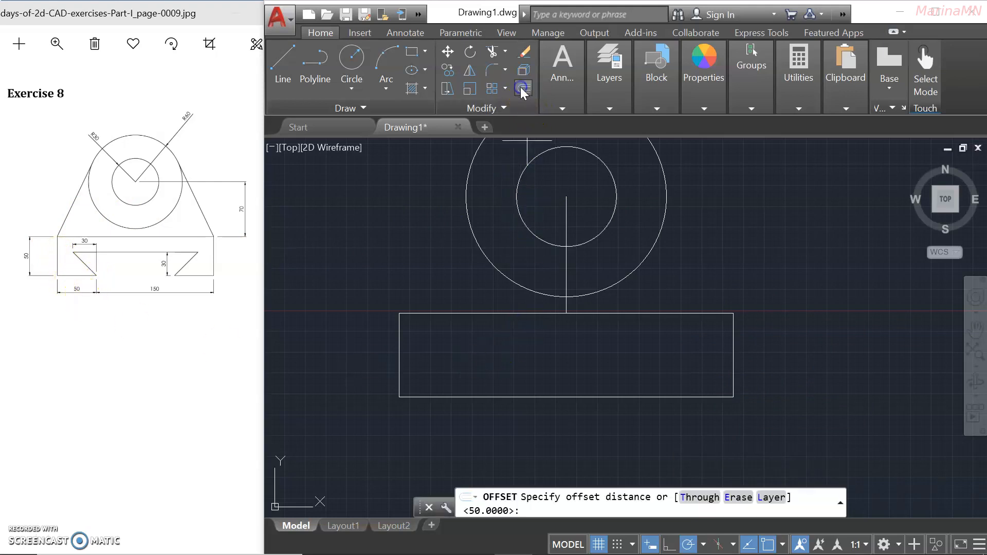
left_click(399, 354)
type("50")
key("Return")
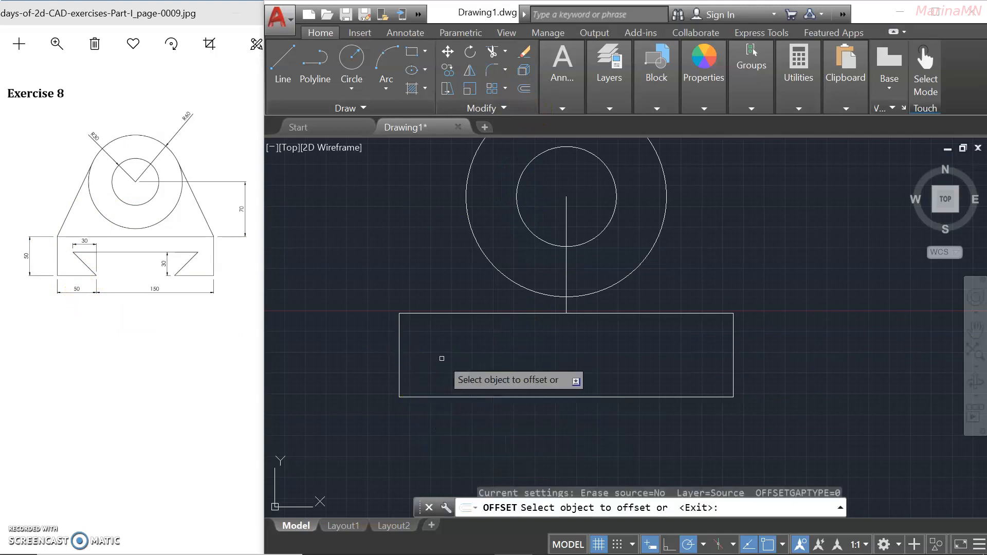
left_click(401, 353)
left_click(432, 344)
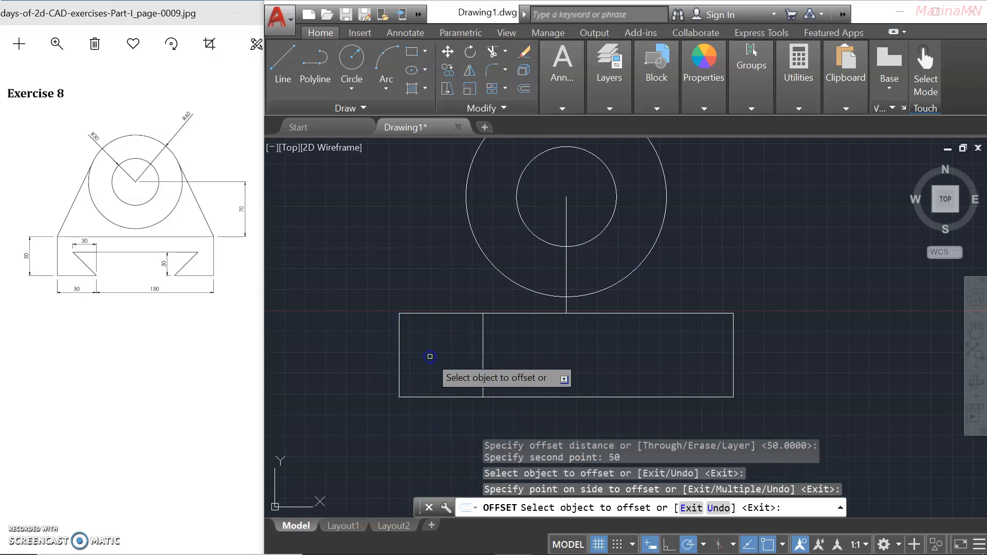
left_click(734, 339)
left_click(674, 340)
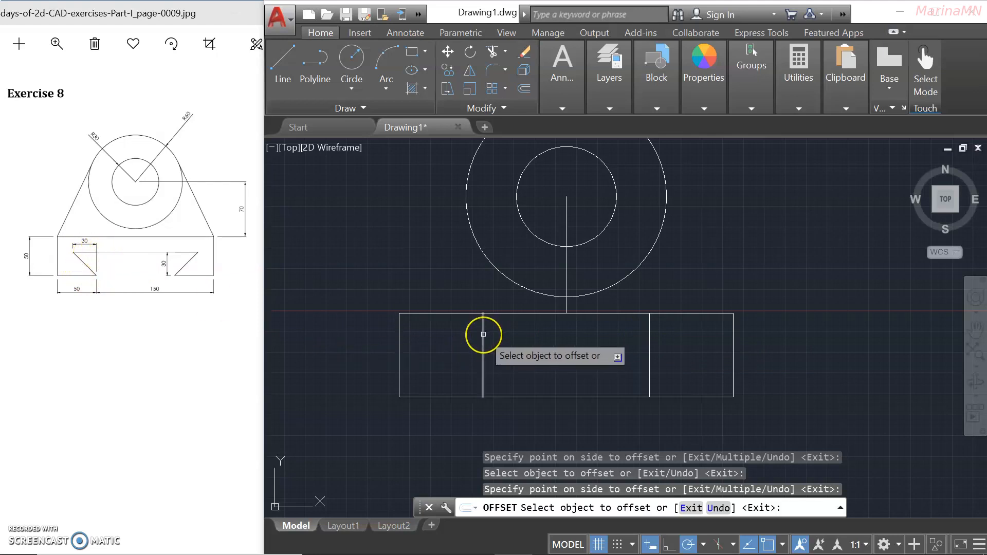
Offset the two inner vertical lines 30 units outward, toward the base's ends.
key("Escape")
type("o")
key("Return")
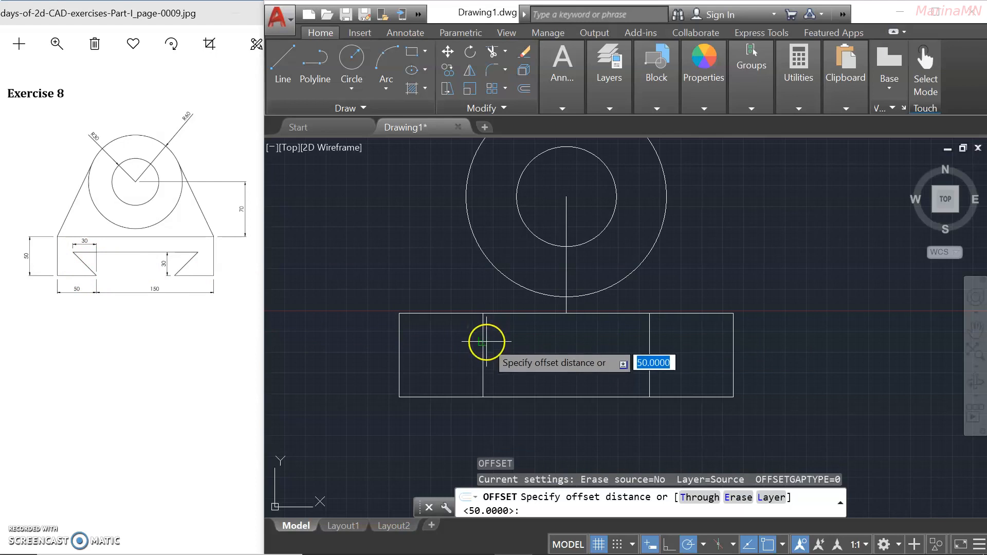
left_click(483, 342)
type("30")
key("Return")
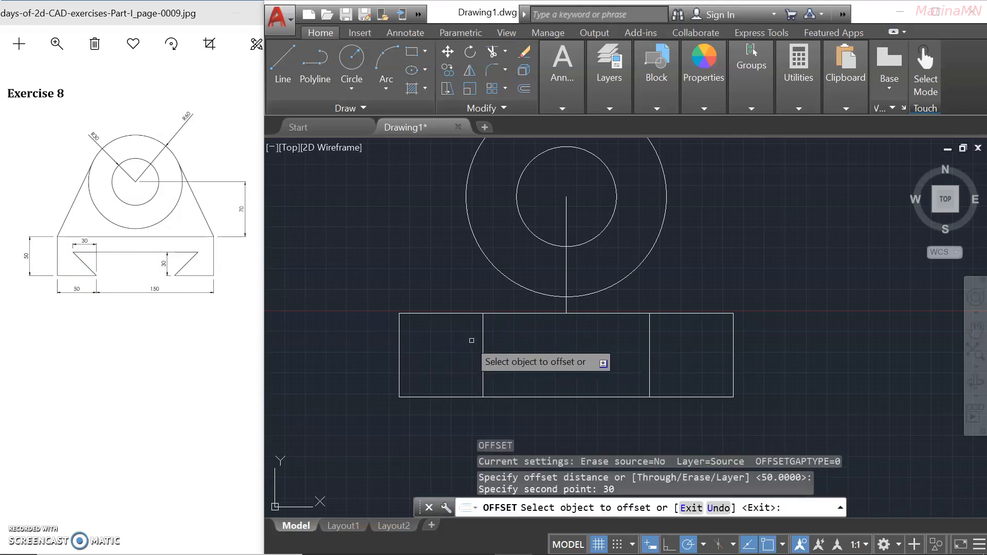
left_click(482, 335)
left_click(451, 331)
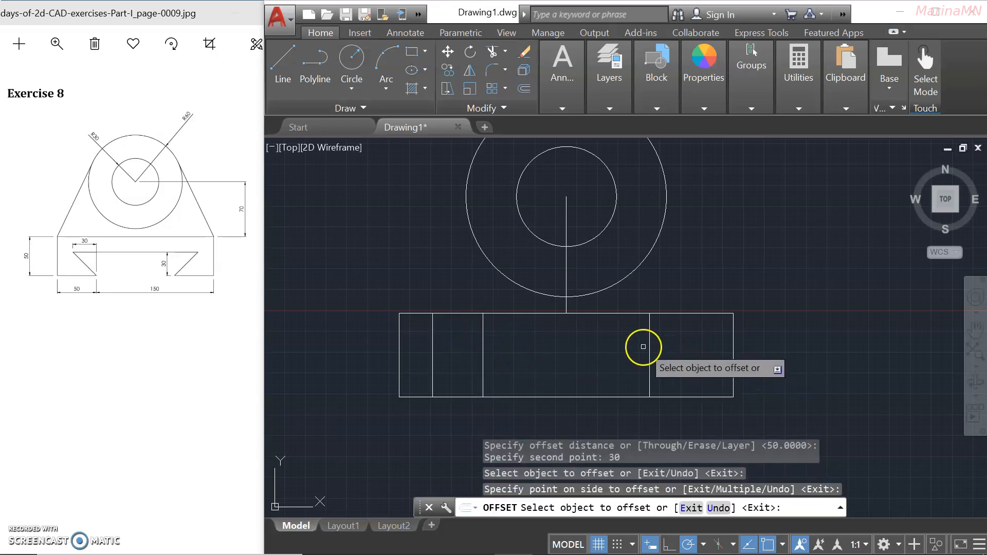
left_click(649, 337)
left_click(662, 333)
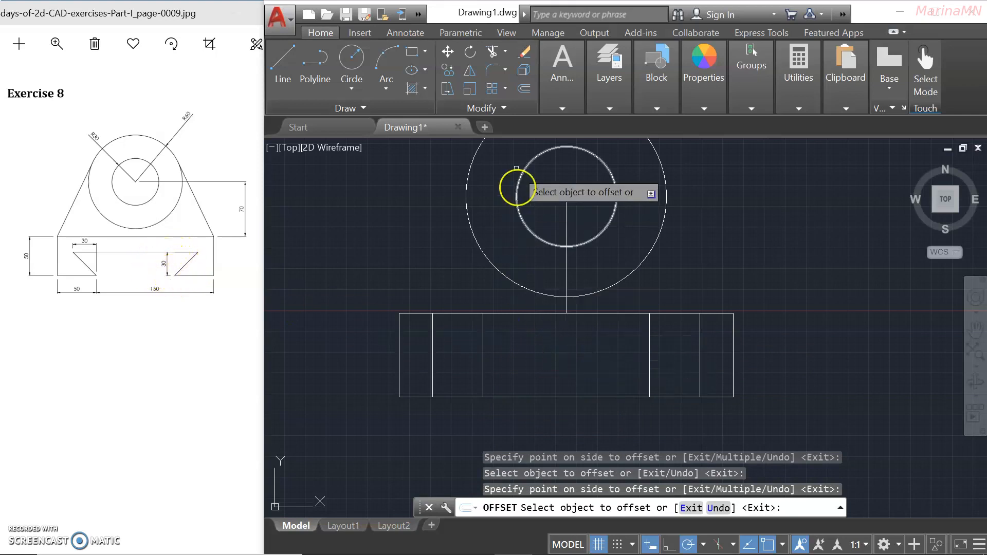
left_click(523, 90)
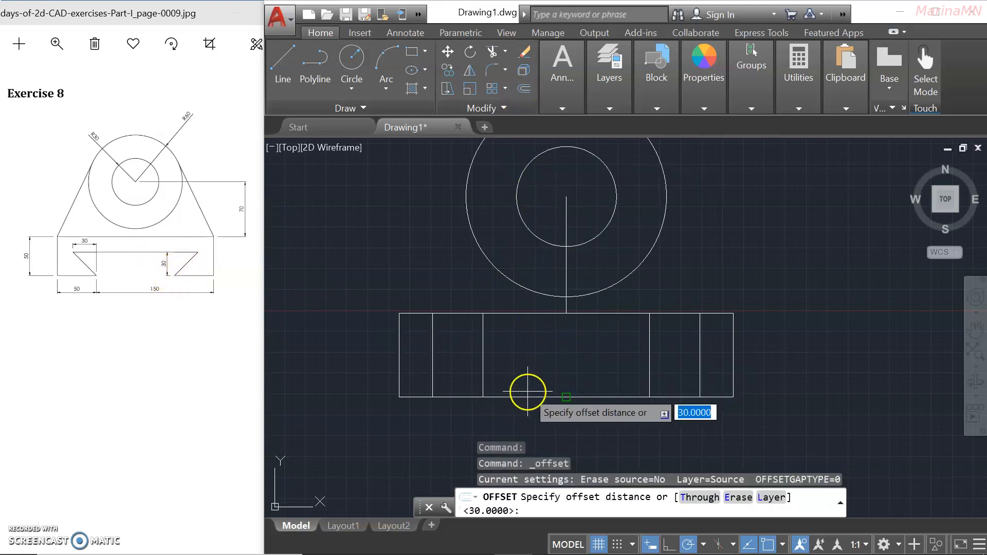
Offset both bottom-edge segments 30 units upward to make a full-width notch-depth line.
left_click(501, 396)
left_click(501, 363)
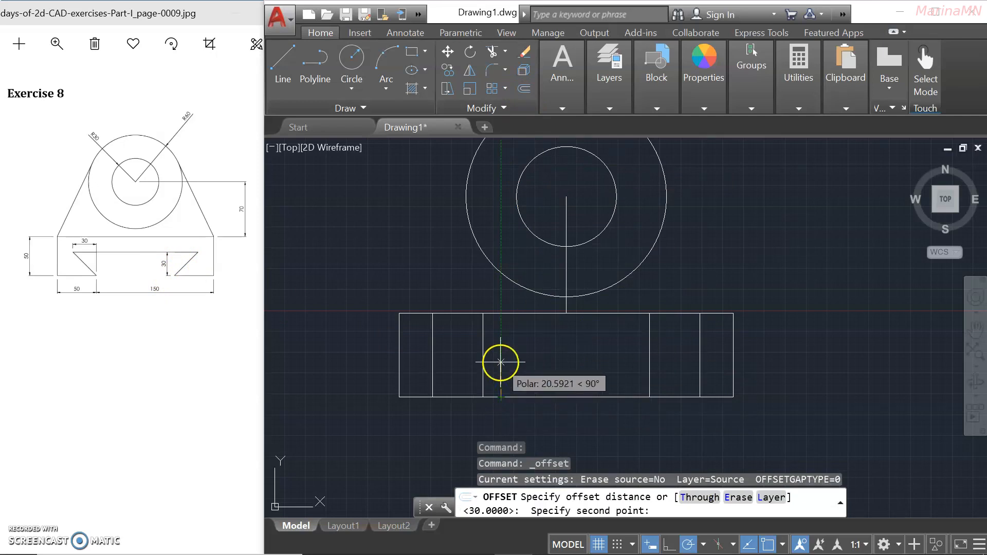
type("30")
key("Return")
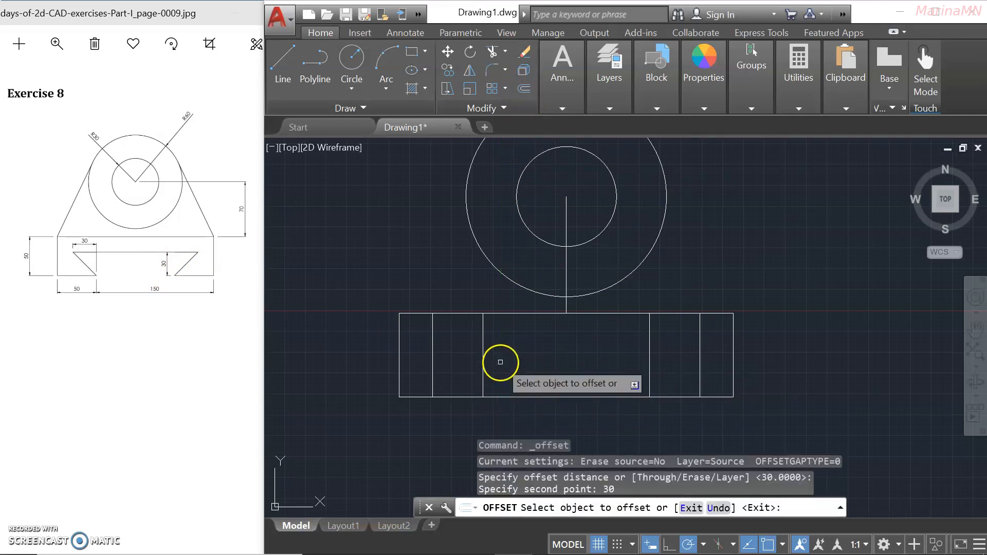
left_click(513, 396)
left_click(518, 346)
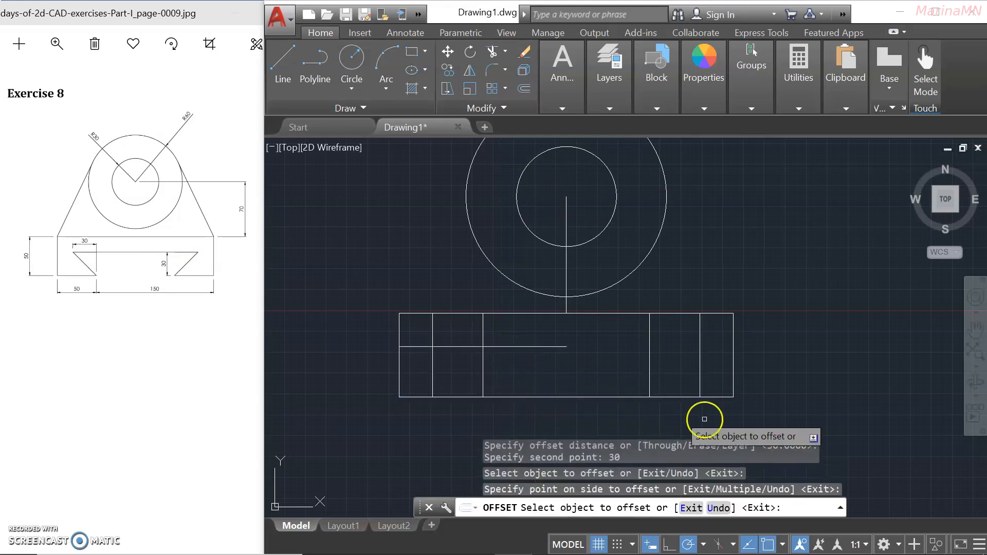
left_click(602, 396)
left_click(601, 349)
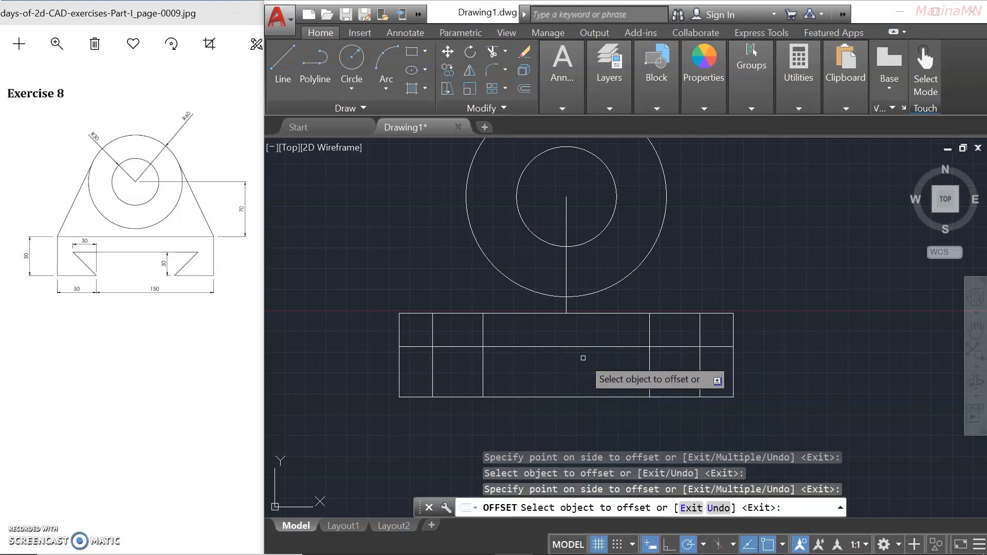
left_click(584, 359)
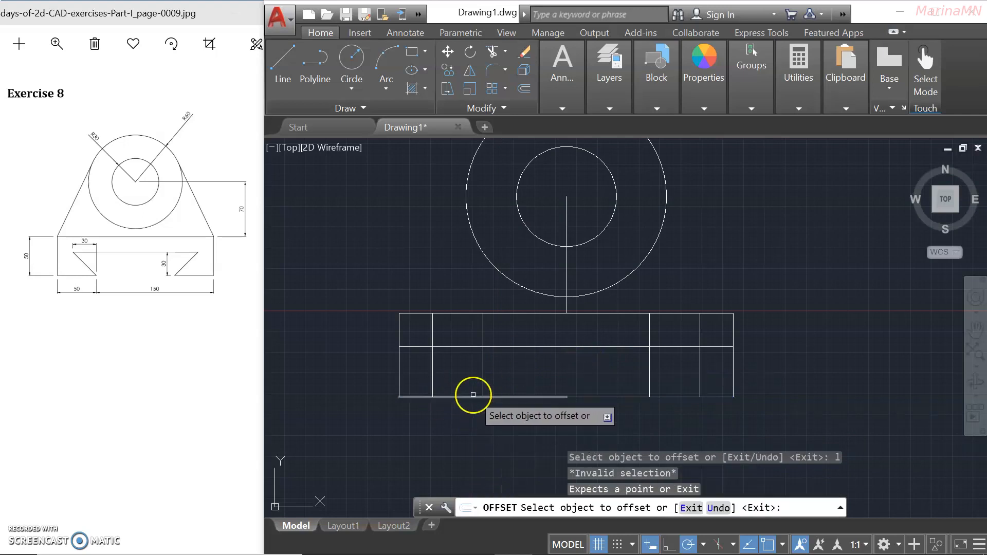
key("Escape")
type("l")
key("Return")
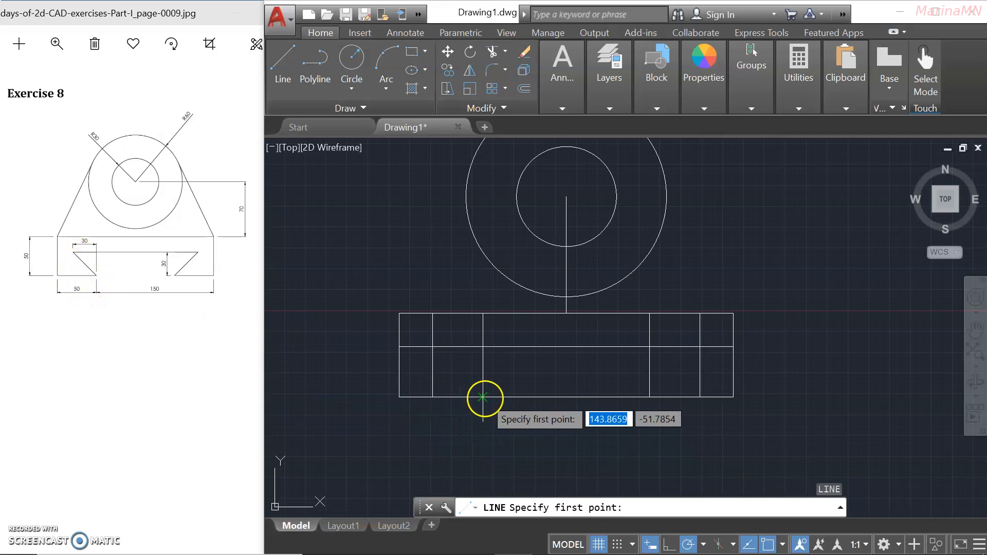
Draw the left 135° and right 45° slanted sides from the bottom edge up to the 30-unit line.
left_click(483, 396)
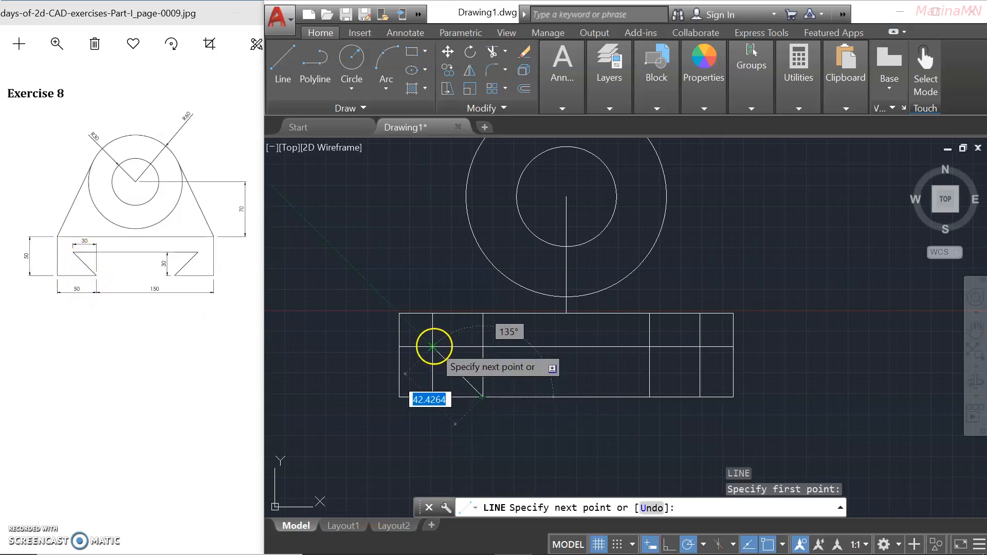
left_click(433, 346)
key("Return")
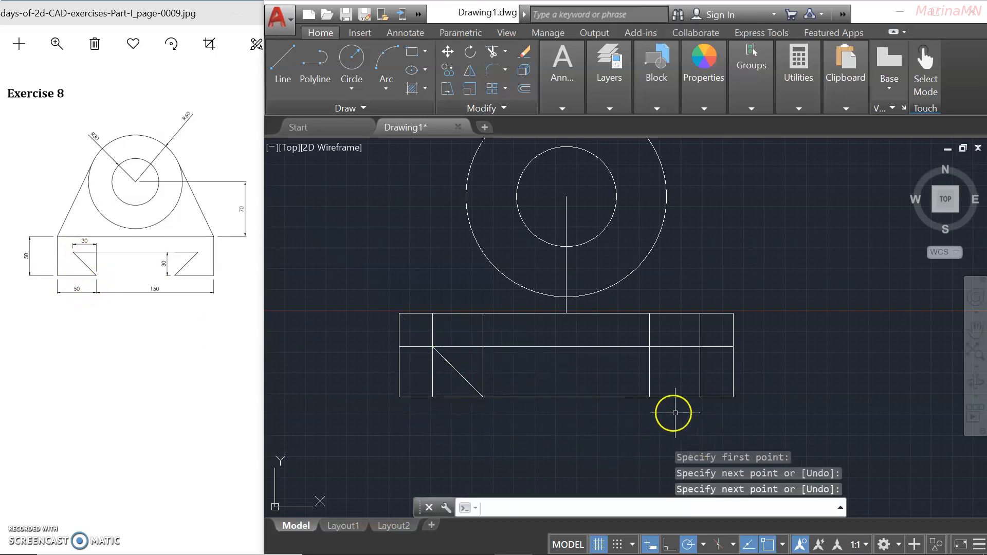
key("Return")
left_click(649, 397)
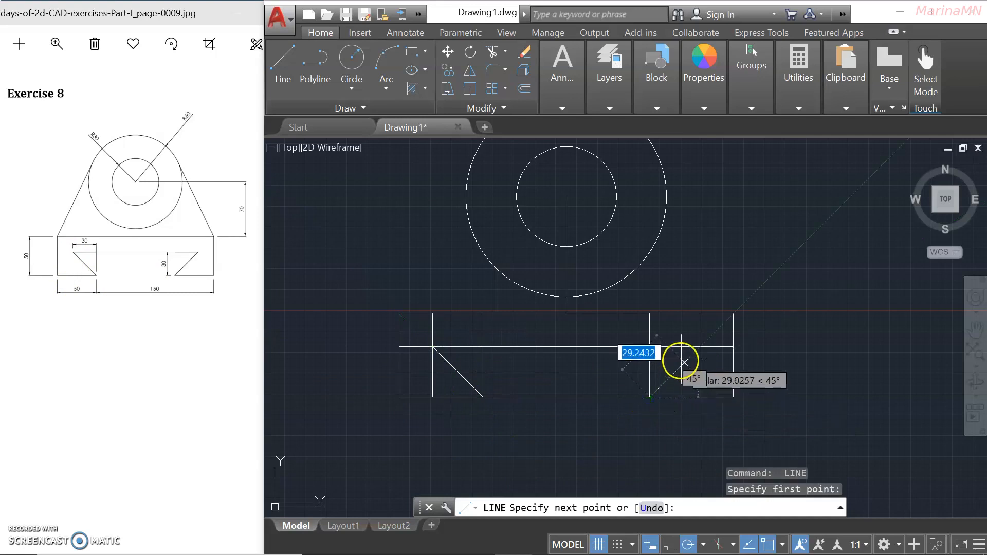
left_click(699, 347)
key("Return")
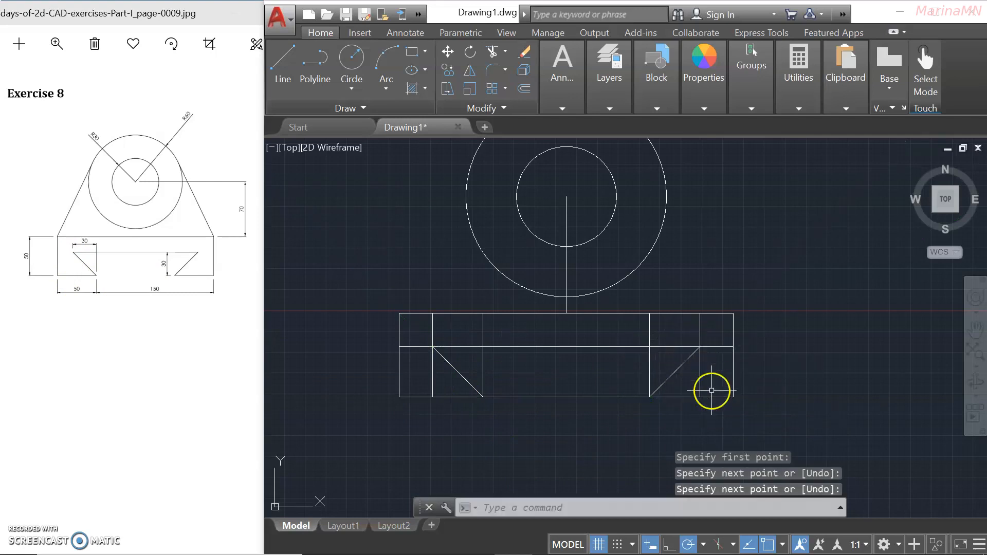
left_click(516, 430)
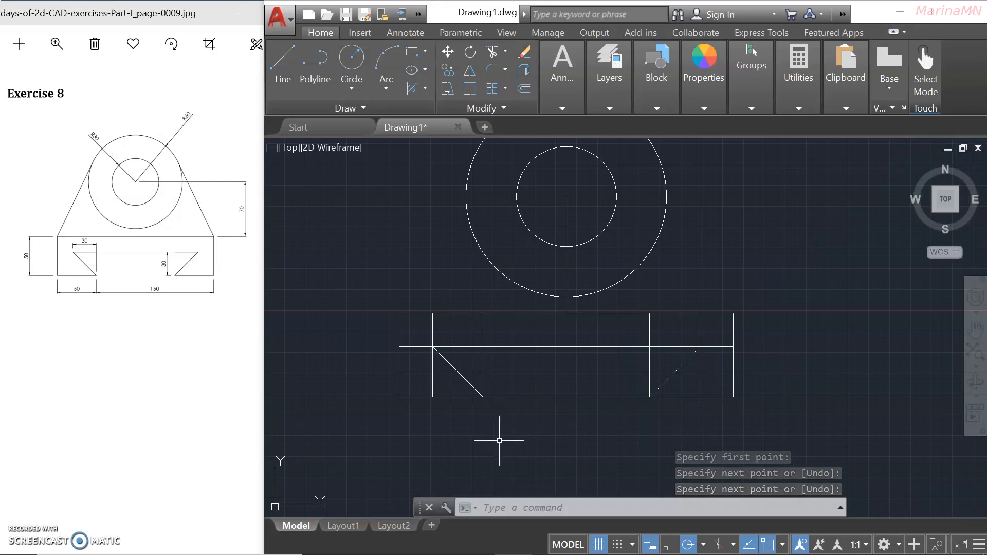
type("tr")
key("Return")
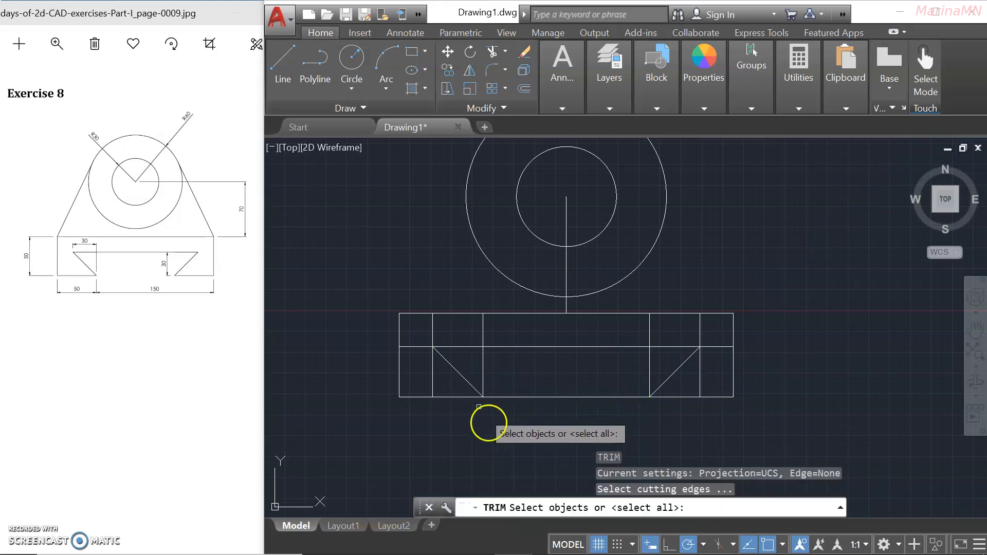
Trim the left notch's excess vertical and 30-unit line pieces back to its outline.
left_click(488, 347)
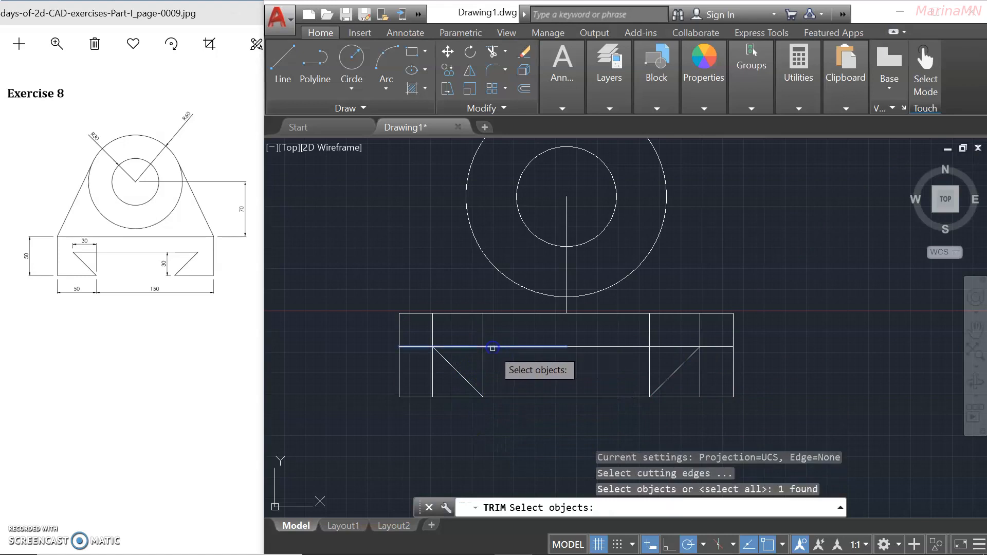
key("Return")
left_click(483, 342)
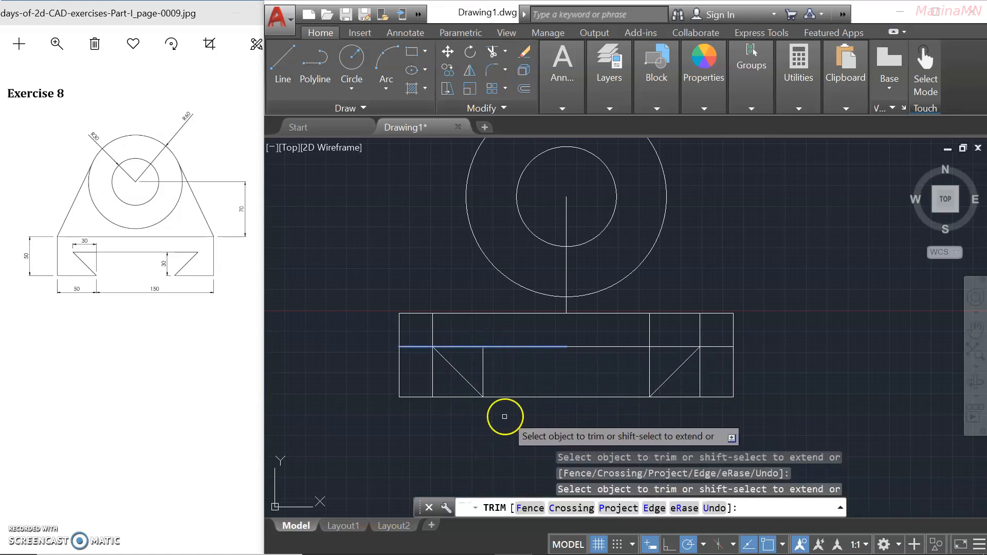
key("Return")
key("Return")
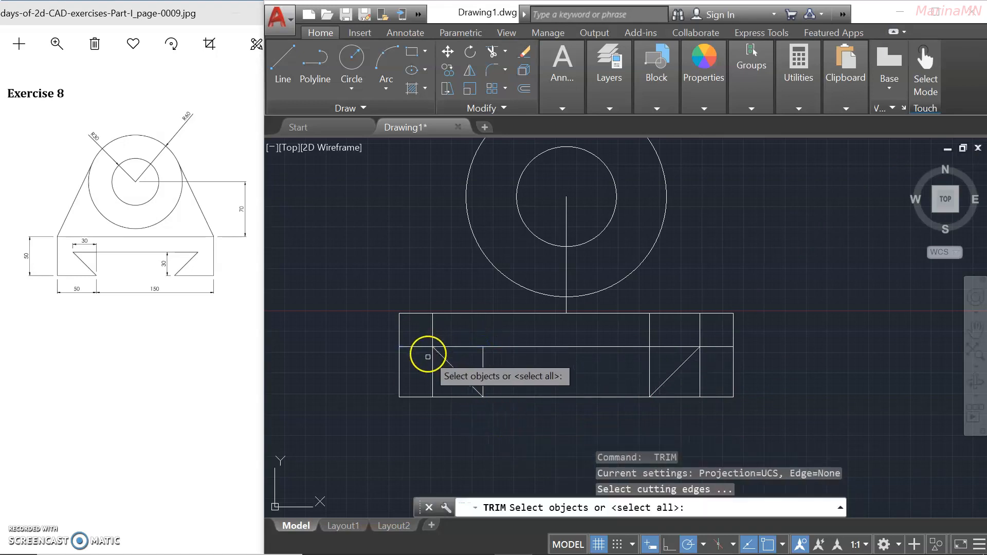
left_click(431, 361)
key("Return")
left_click(419, 347)
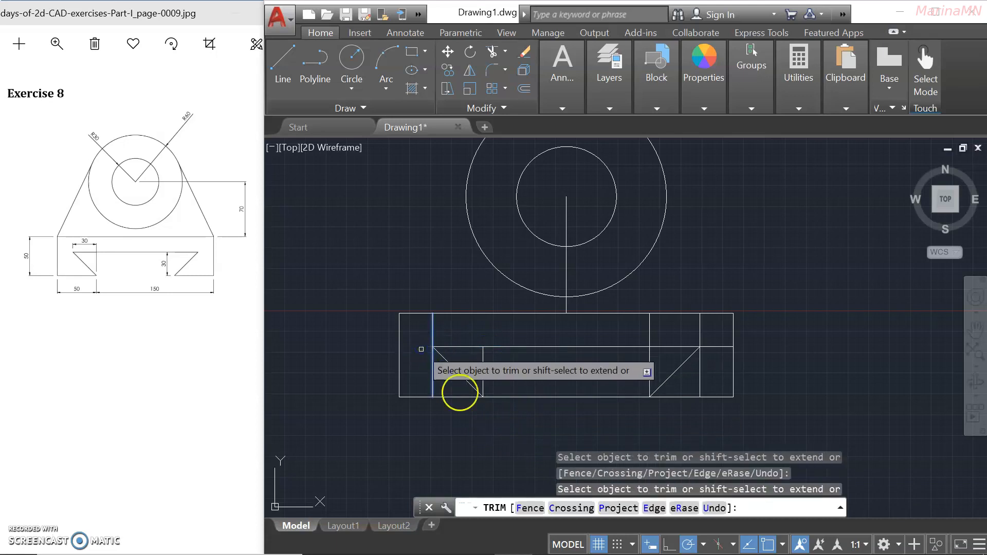
key("Return")
key("Return")
left_click(448, 363)
key("Return")
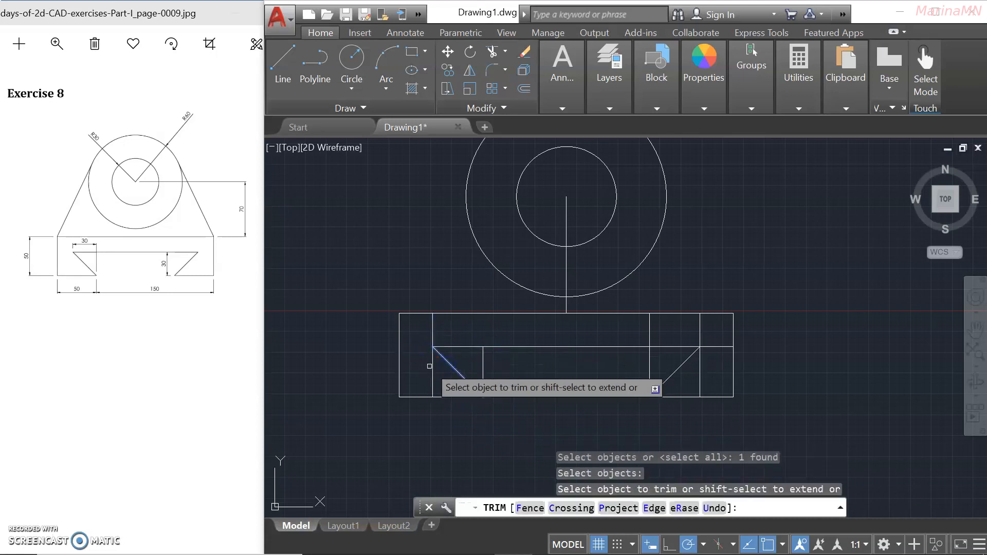
left_click(432, 365)
key("Return")
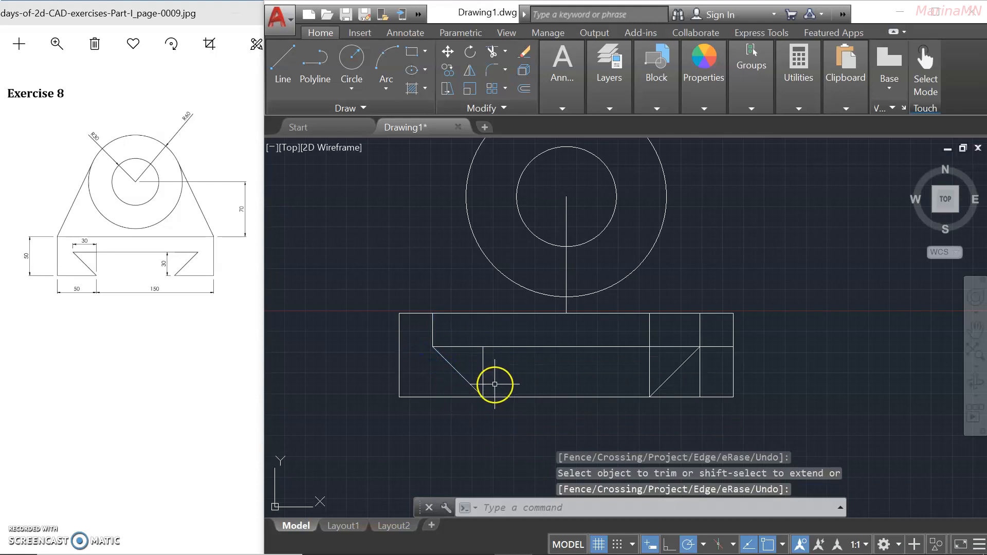
key("Return")
Trim away the bottom edge between the two slanted sides.
left_click(469, 384)
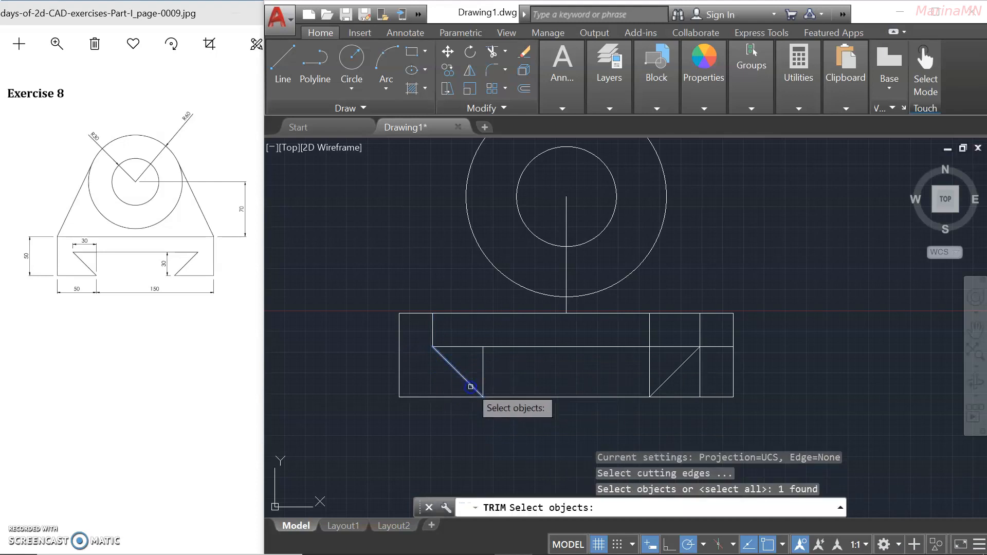
left_click(656, 388)
key("Return")
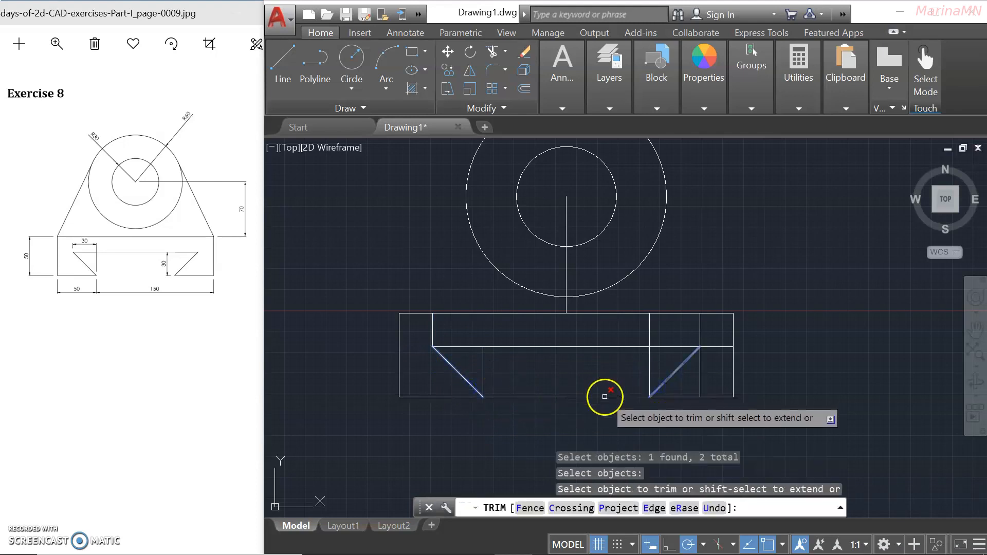
left_click(551, 396)
key("Return")
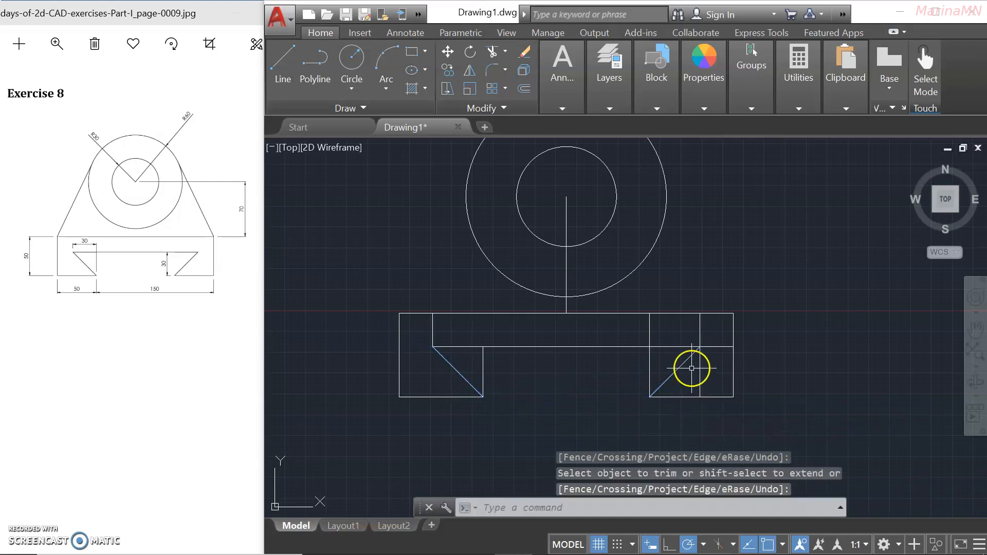
key("Return")
Trim the right vertical line above the right slanted side.
left_click(697, 354)
key("Return")
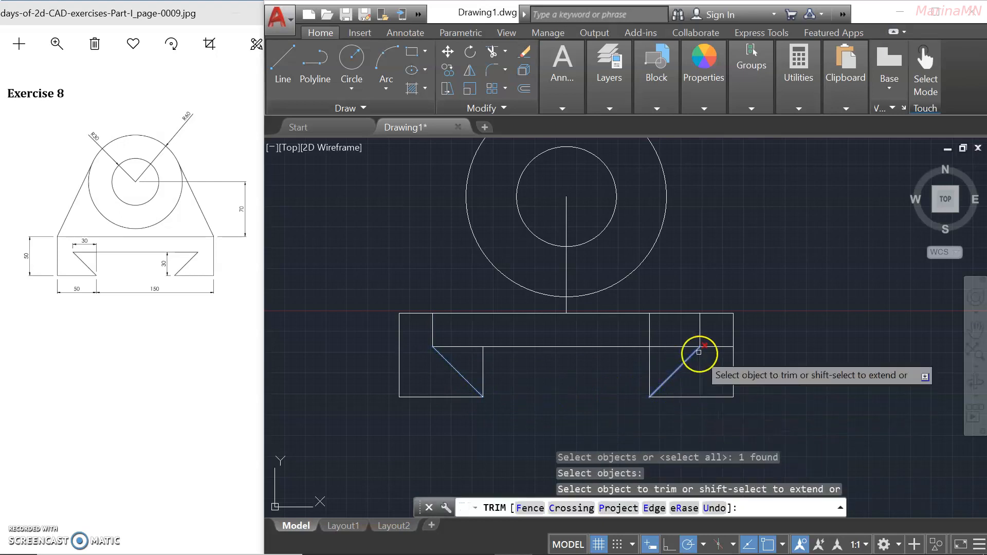
left_click(700, 334)
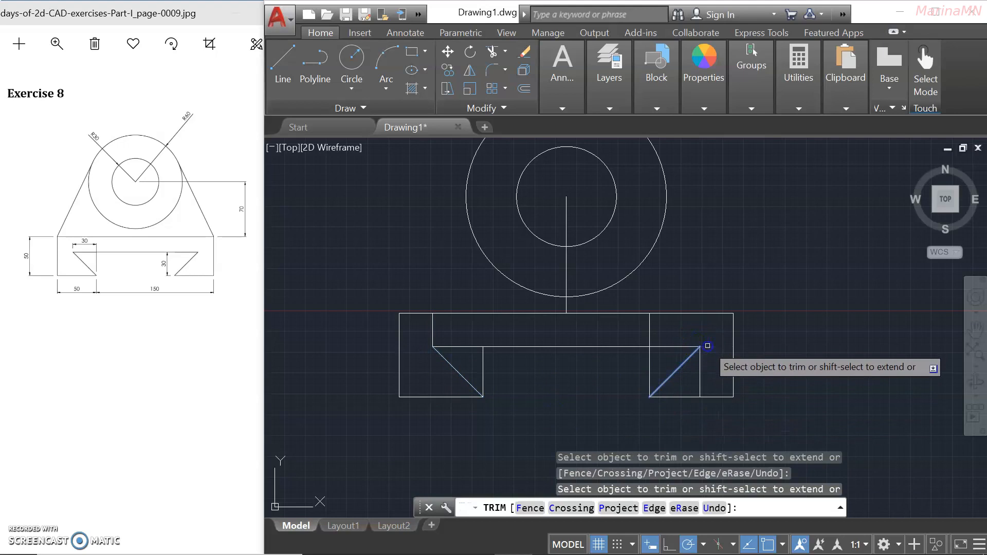
left_click(700, 363)
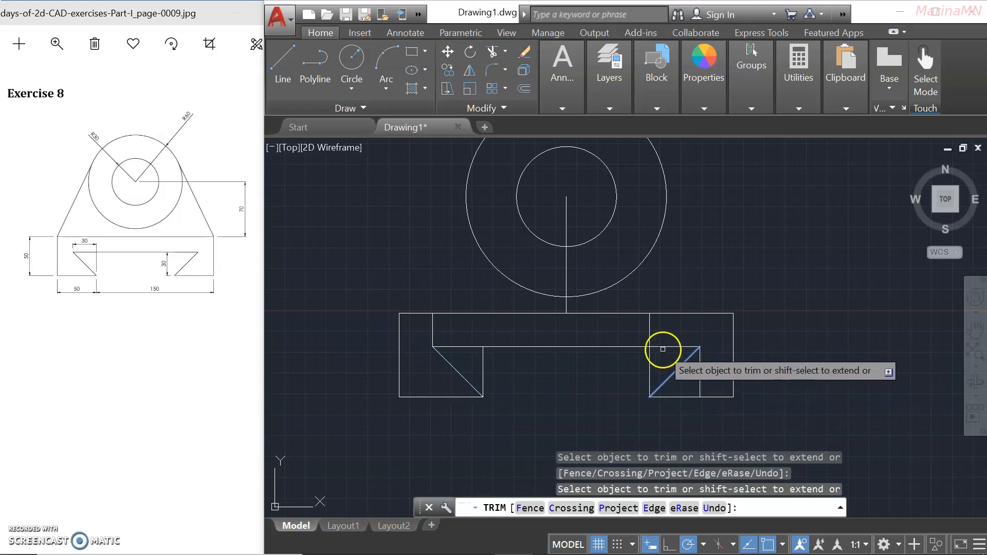
key("Return")
key("Return")
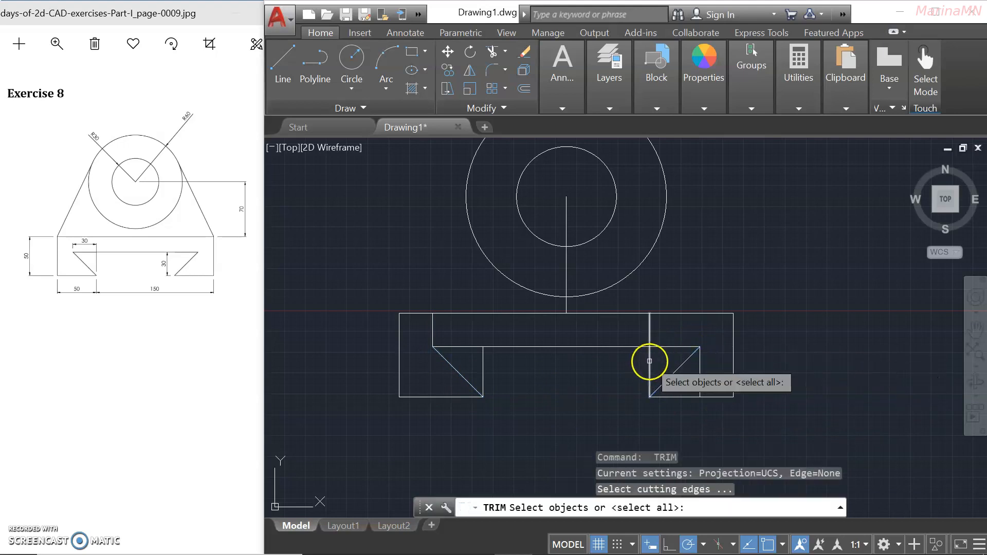
left_click(673, 373)
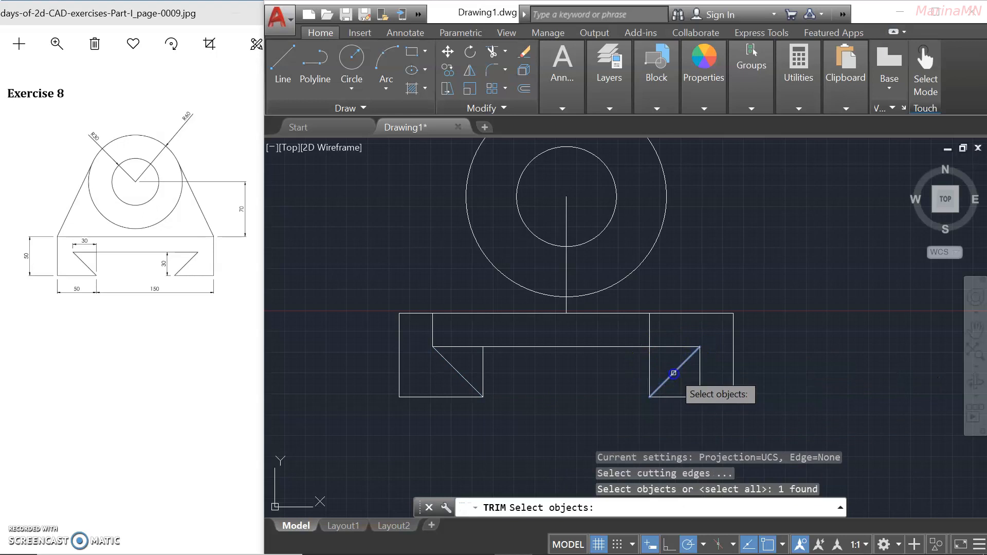
left_click(651, 353)
key("Return")
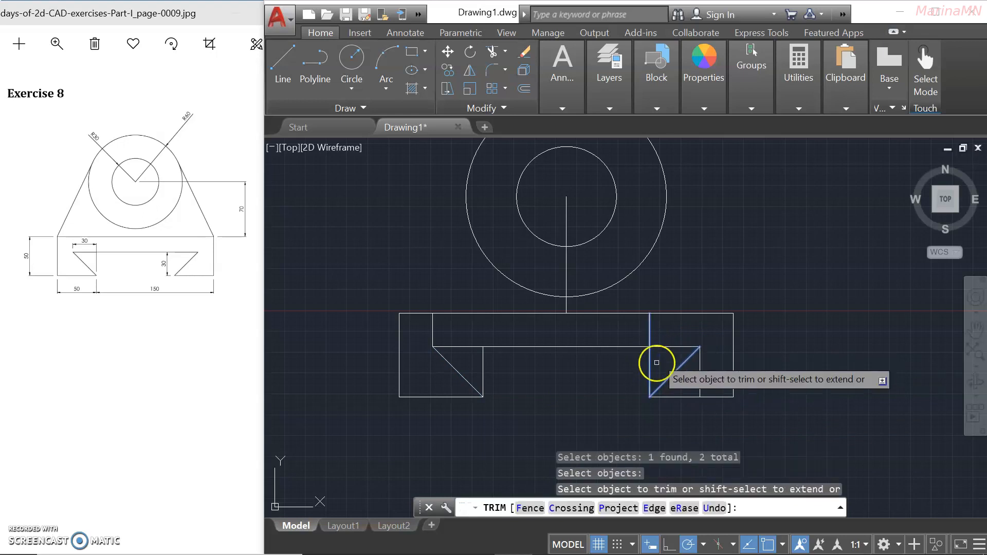
key("Return")
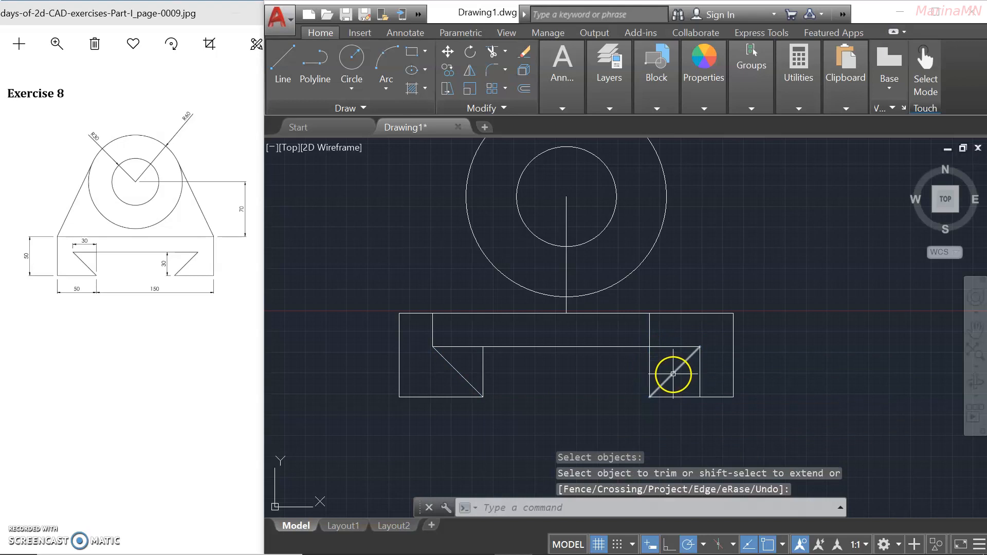
key("Return")
left_click(674, 372)
key("Escape")
key("Escape")
Erase the short leftover vertical line on the left with ERASE.
type("ts or")
key("Return")
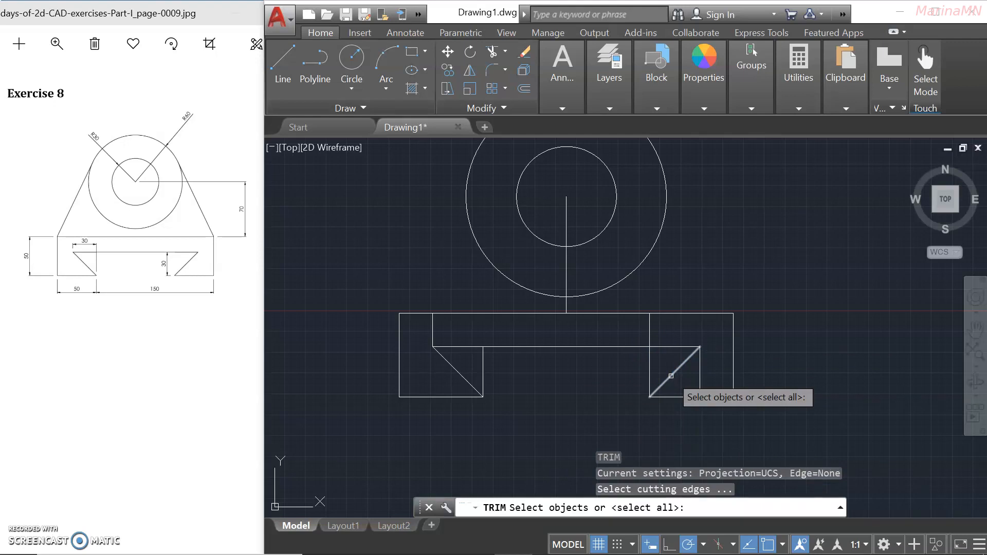
key("Escape")
key("Escape")
type("e")
key("Return")
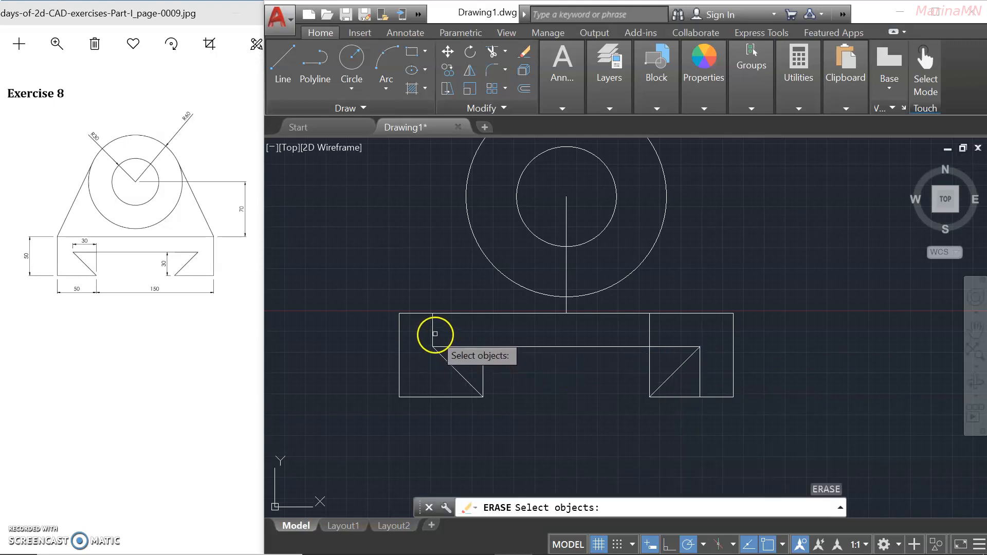
left_click(434, 334)
key("Return")
key("Return")
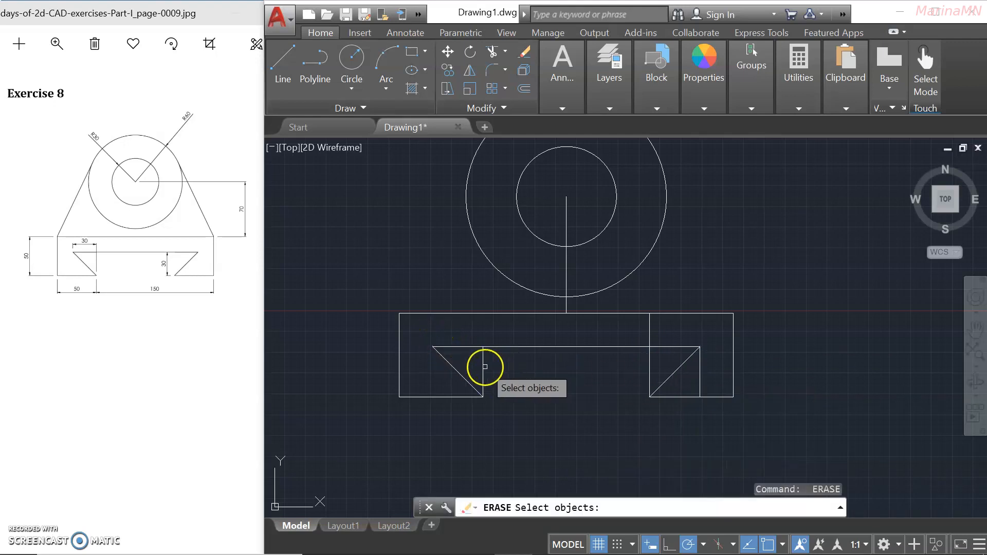
Erase the leftover vertical and extra lines inside the right notch.
left_click(484, 366)
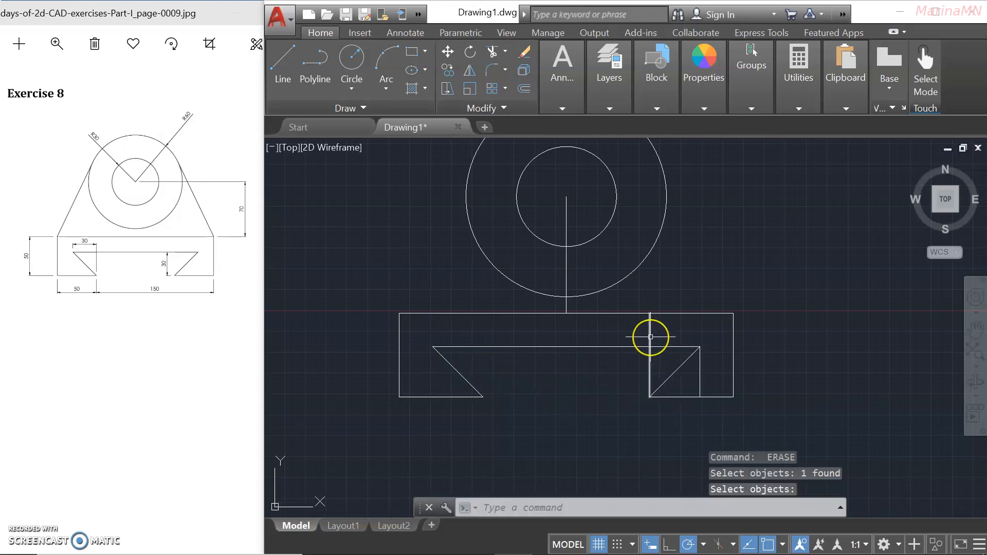
key("Return")
key("Return")
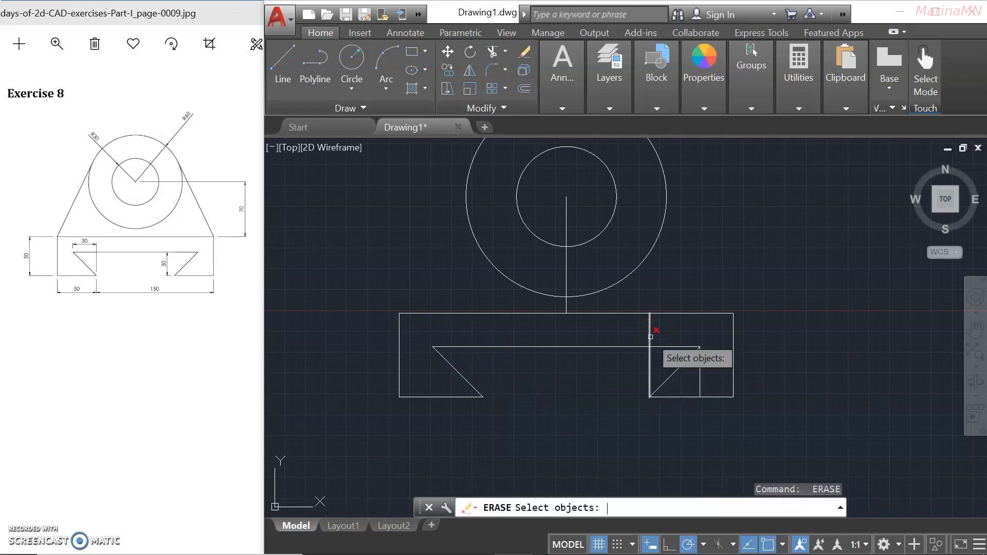
key("Return")
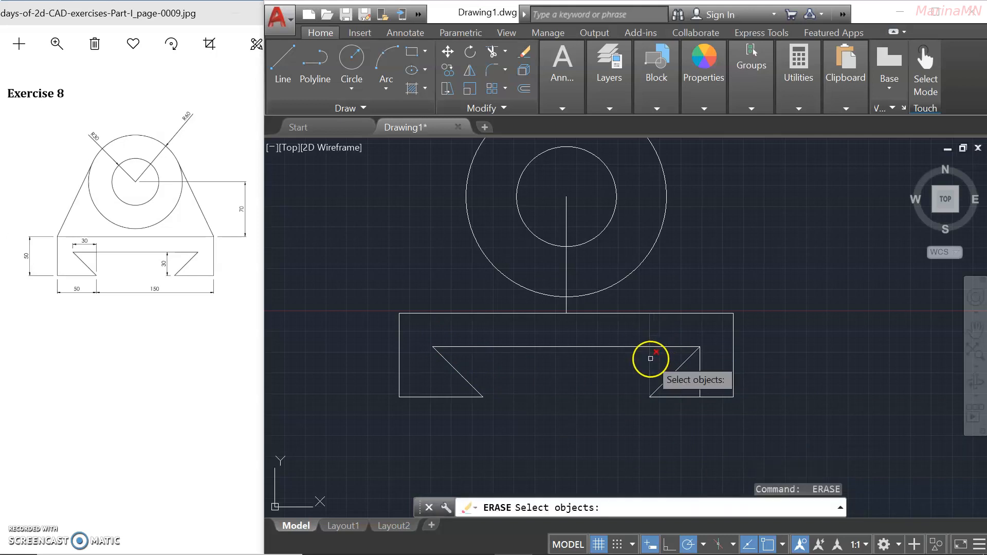
left_click(650, 355)
key("Return")
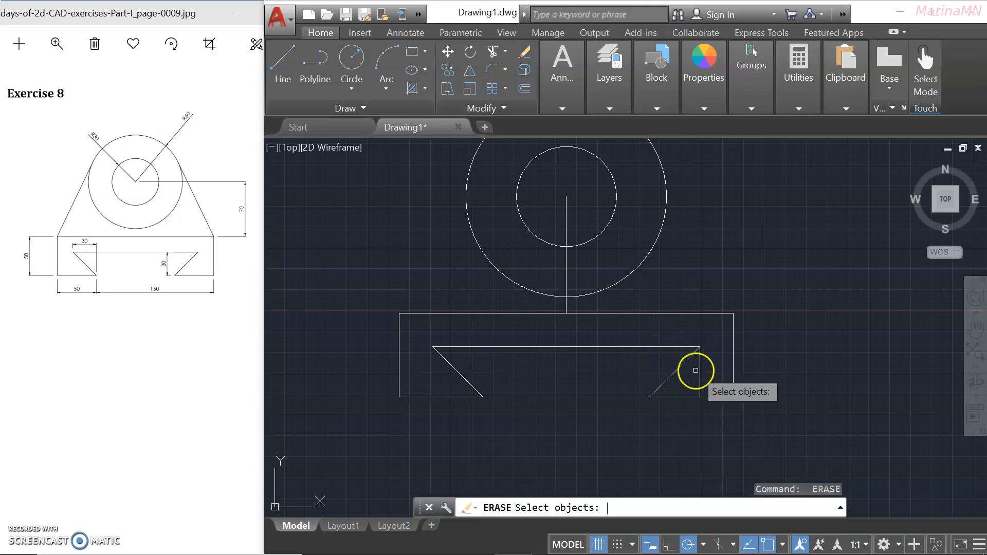
left_click(701, 370)
key("Return")
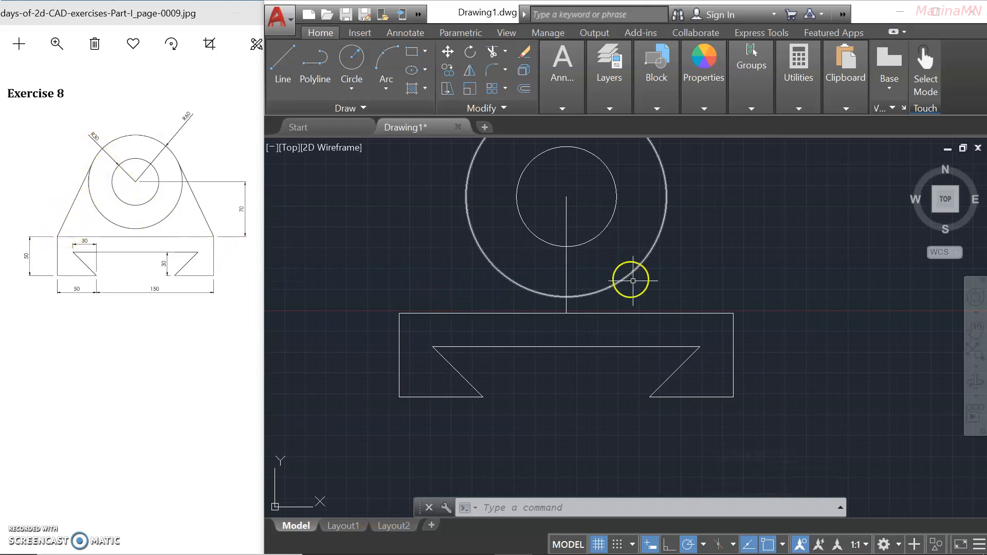
Pan the drawing down so the full outer circle and notched base are visible.
middle_click_drag(689, 218, 701, 291)
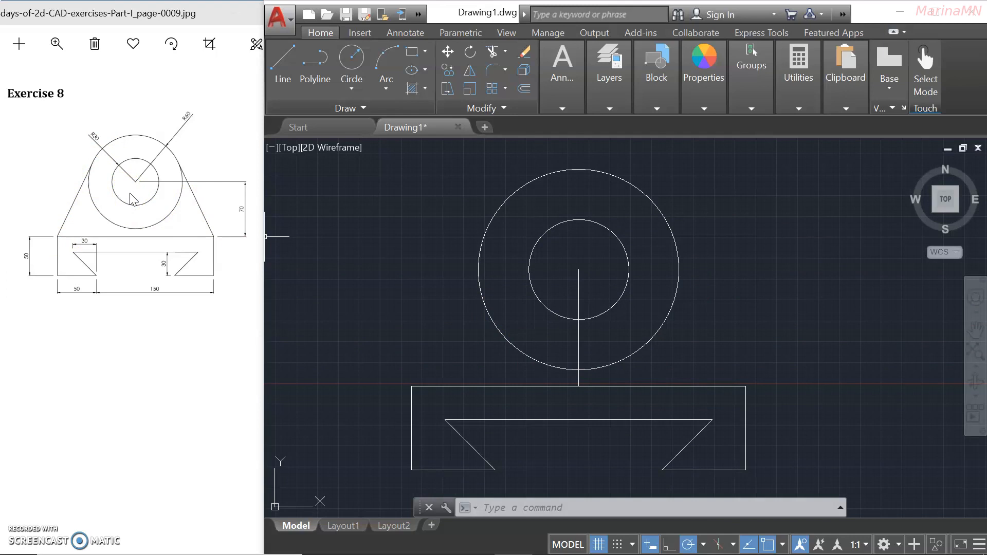
Draw a 65-length side line from the base's top-left corner, then undo it as misplaced.
type("l")
key("Return")
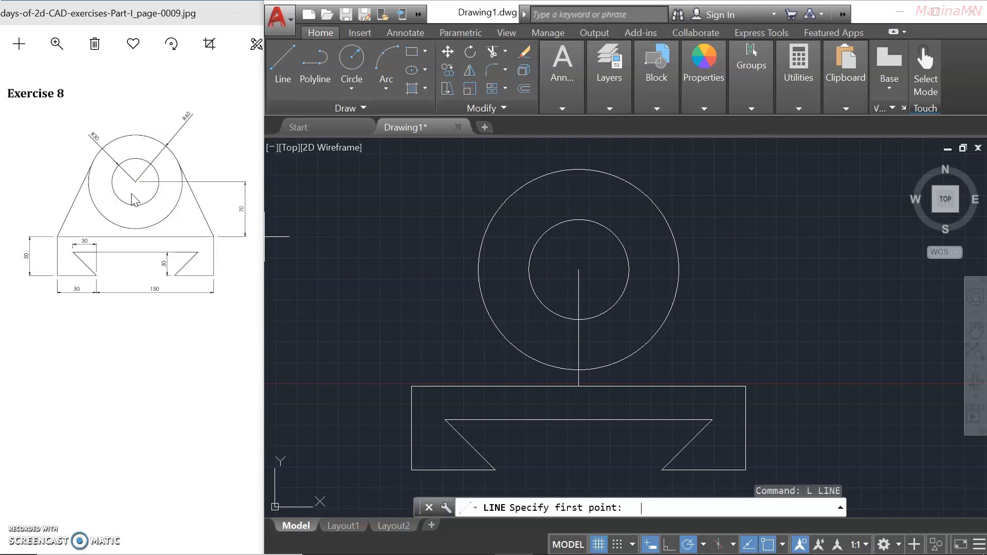
left_click(411, 387)
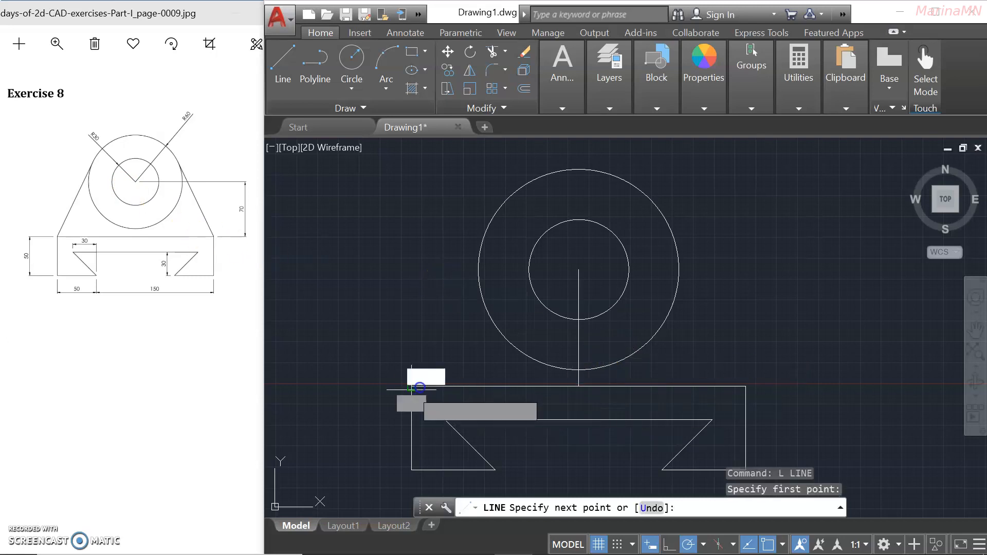
middle_click_drag(526, 299, 501, 375)
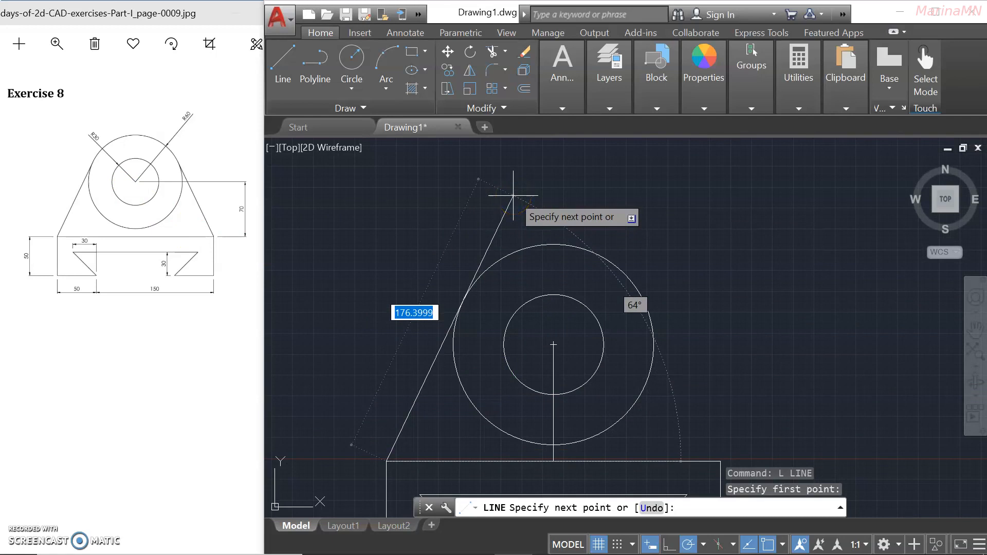
scroll(513, 195, "down", 2)
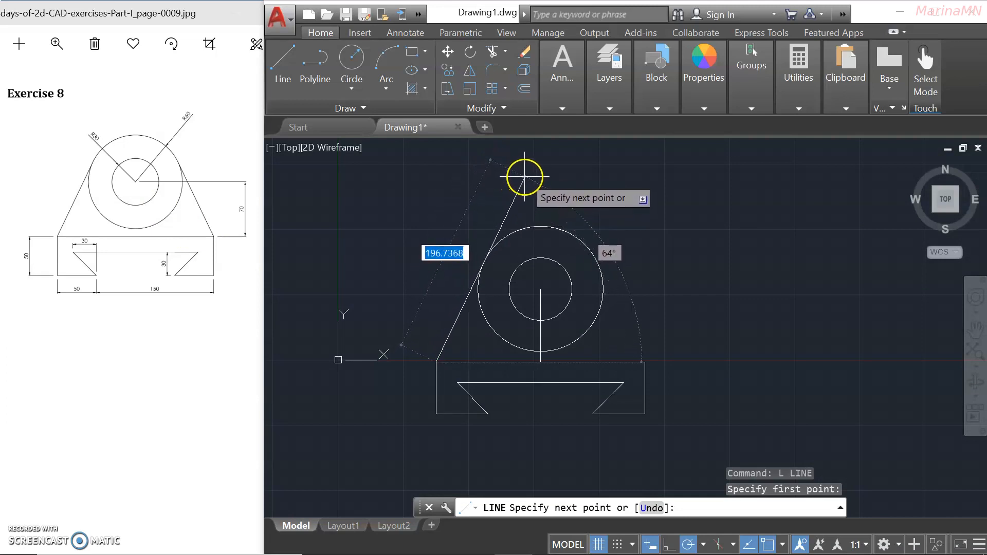
type("5")
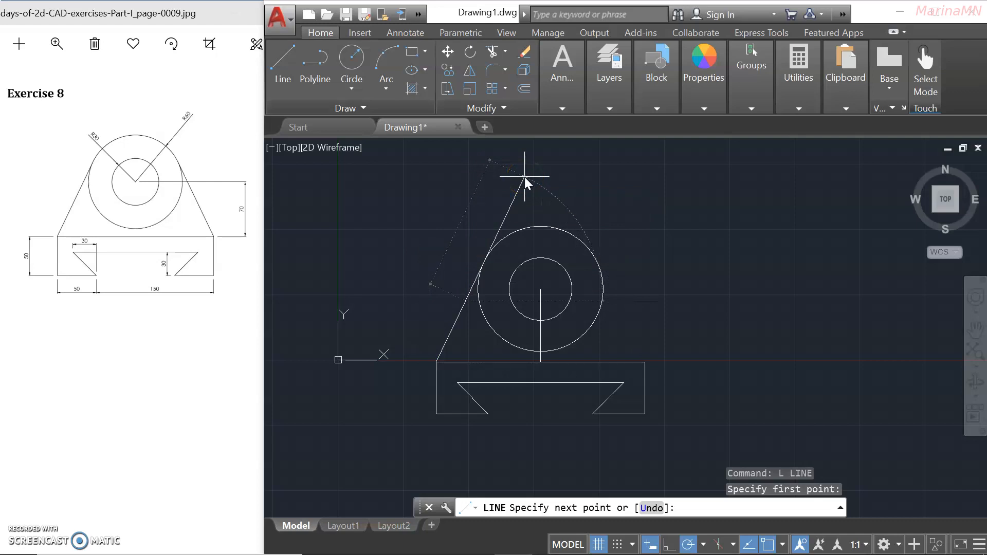
key("Return")
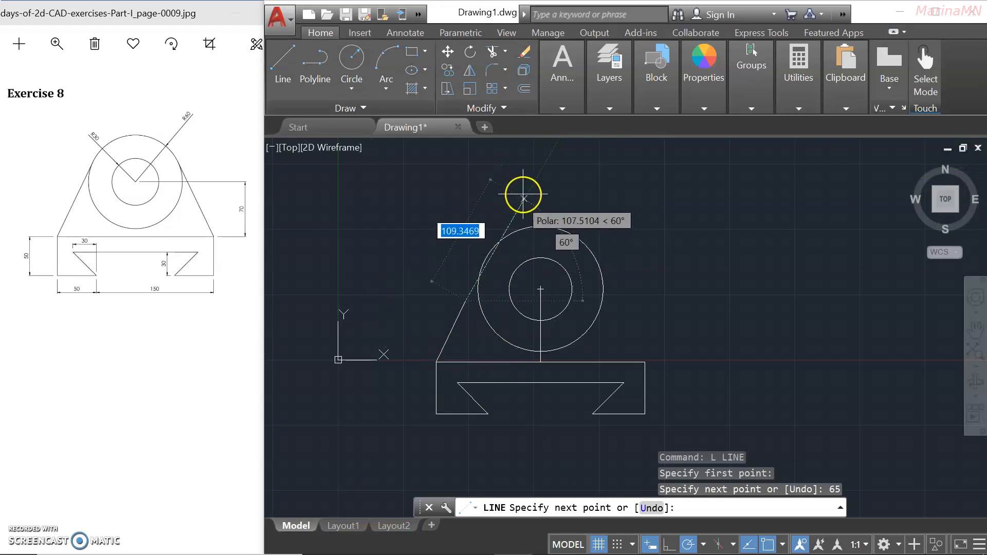
left_click(531, 183)
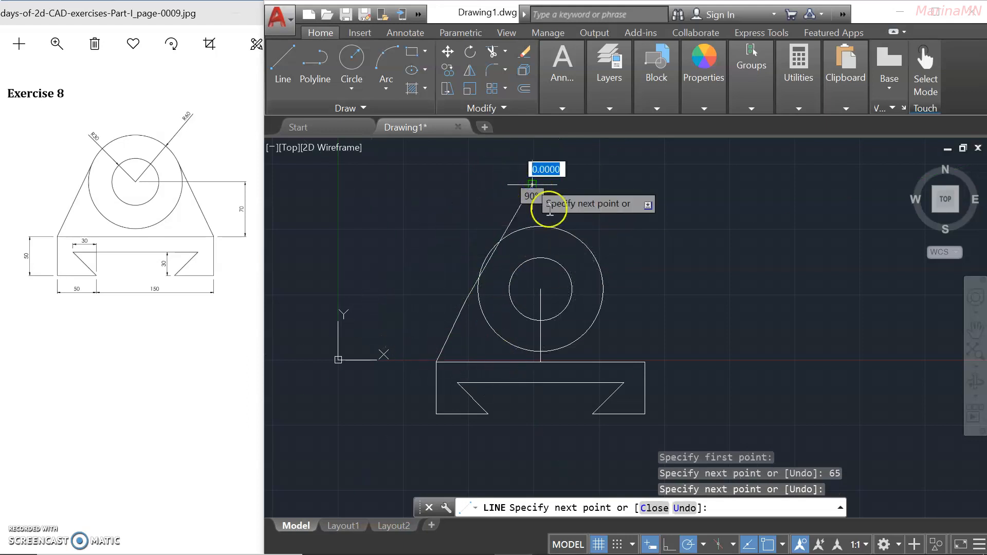
key("Return")
scroll(494, 295, "up", 4)
scroll(494, 294, "down", 4)
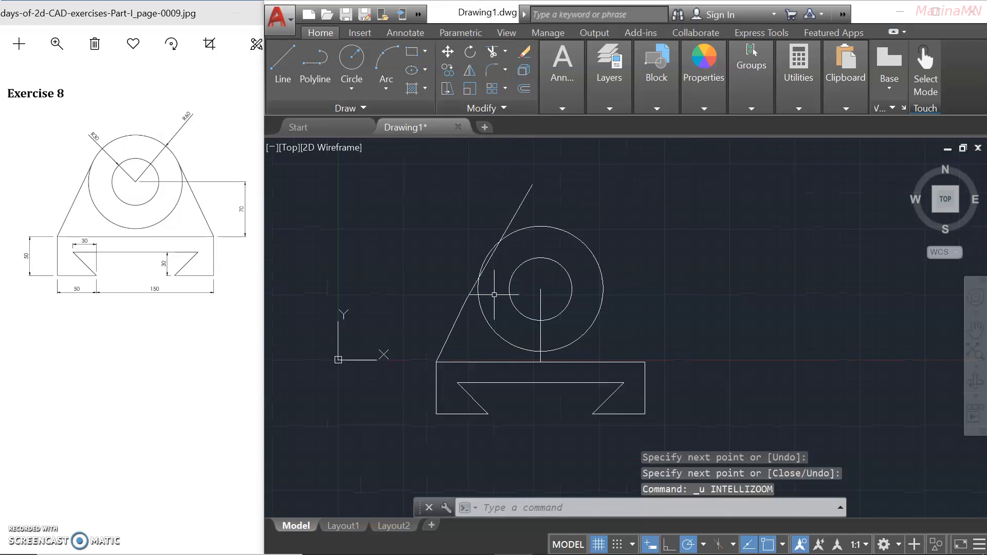
scroll(475, 292, "up", 2)
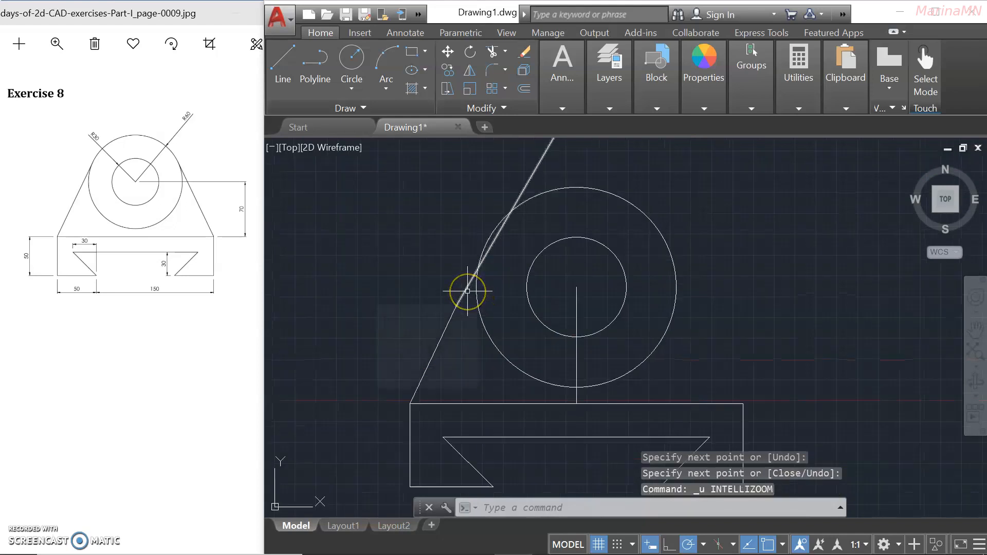
key("ctrl+z")
key("ctrl+z")
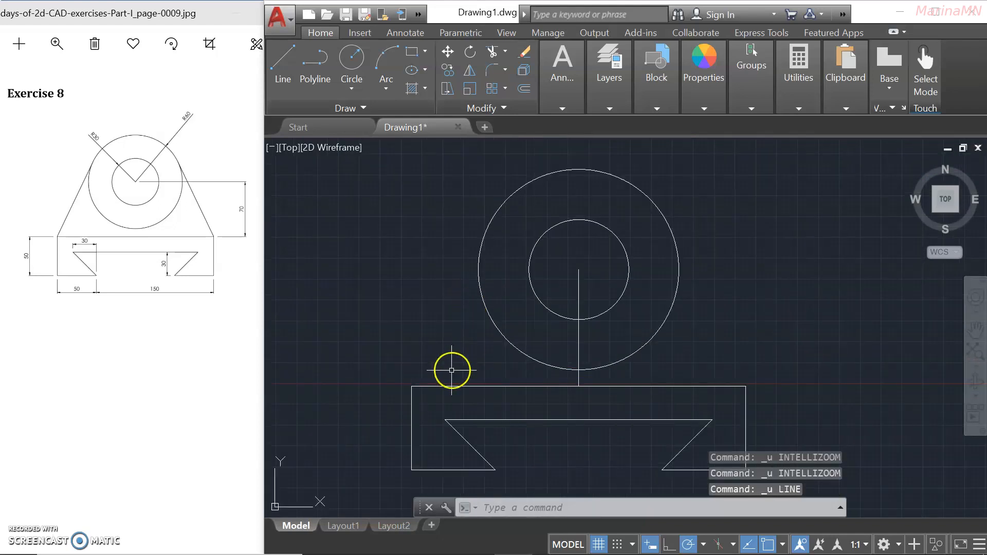
Redraw the slanted side line from the base's top-left corner tangent to the outer circle.
left_click(282, 64)
scroll(379, 282, "down", 3)
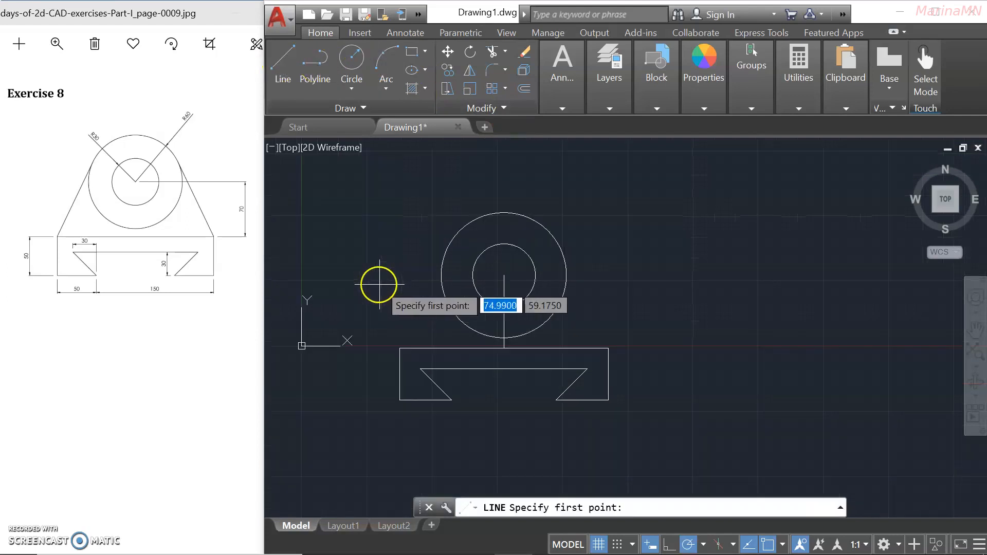
left_click(399, 348)
scroll(478, 185, "down", 4)
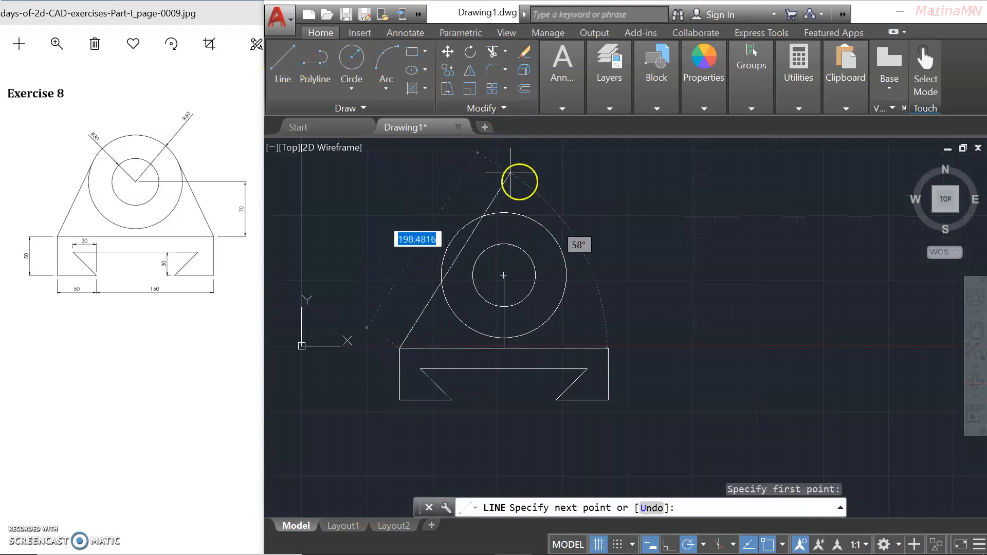
scroll(519, 165, "up", 6)
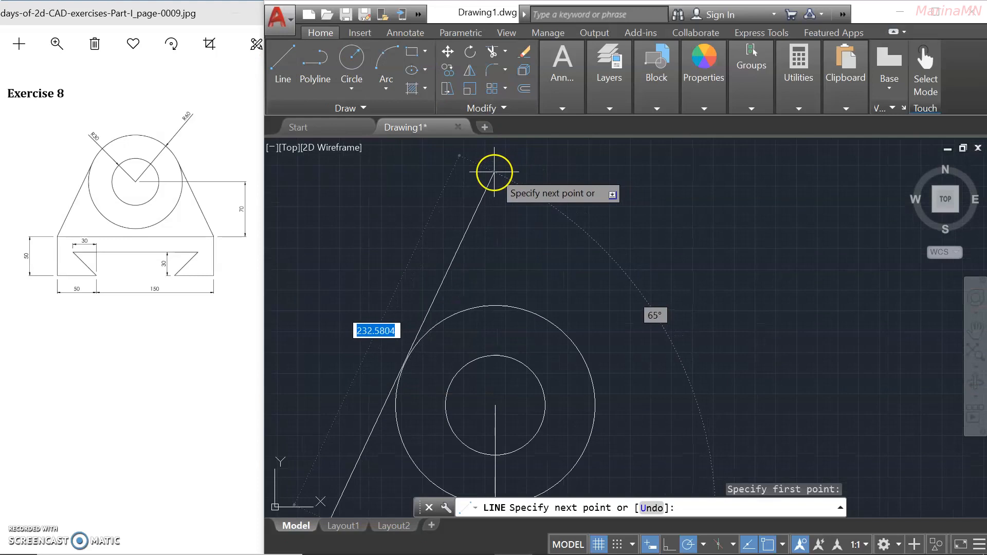
left_click(495, 170)
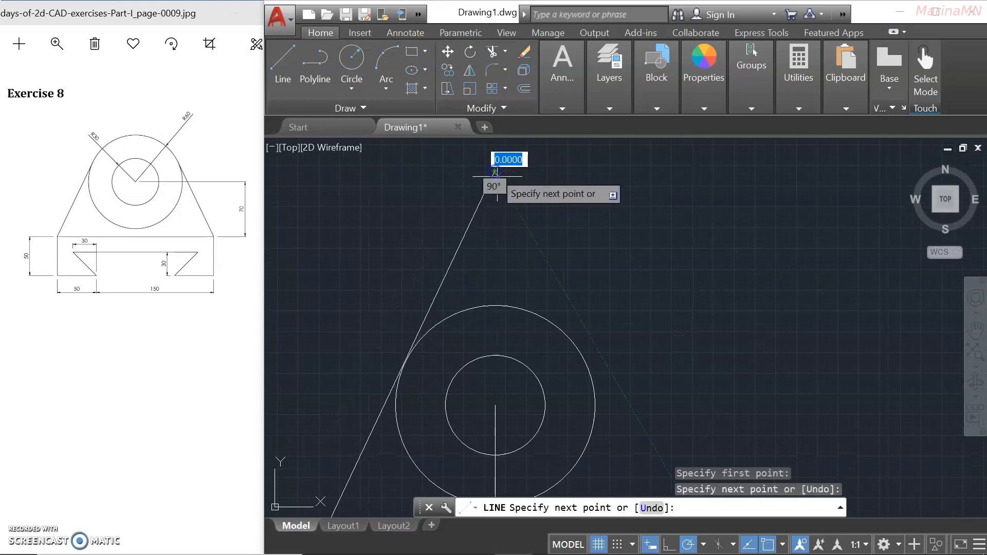
key("Return")
scroll(514, 218, "down", 2)
Draw a vertical line from the circles' centre up to the side line's top level.
type("l")
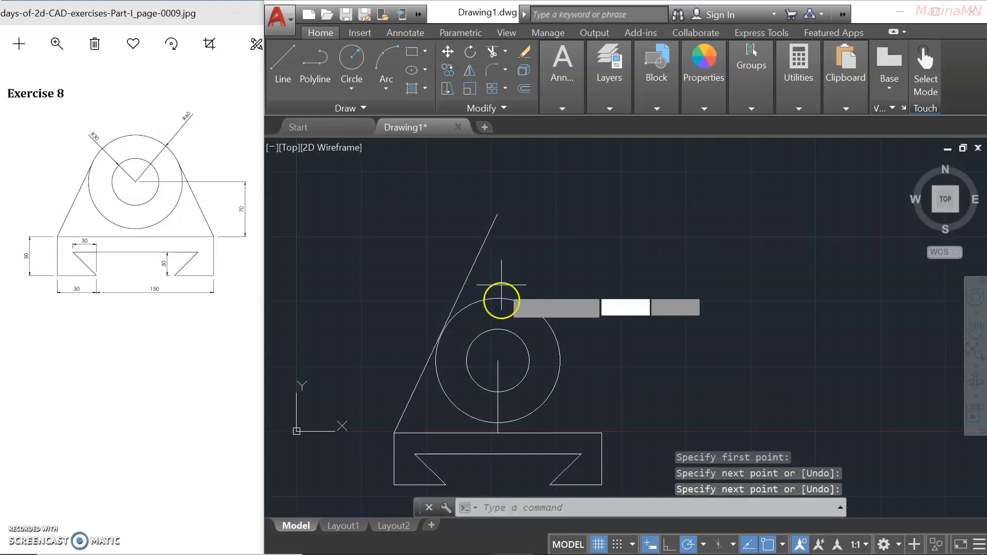
key("Return")
left_click(498, 361)
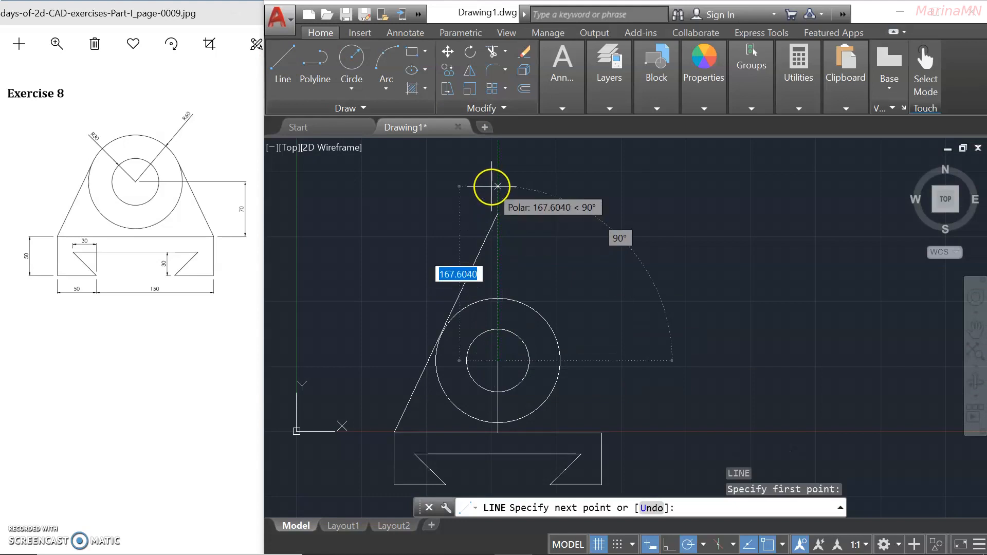
left_click(498, 186)
key("Return")
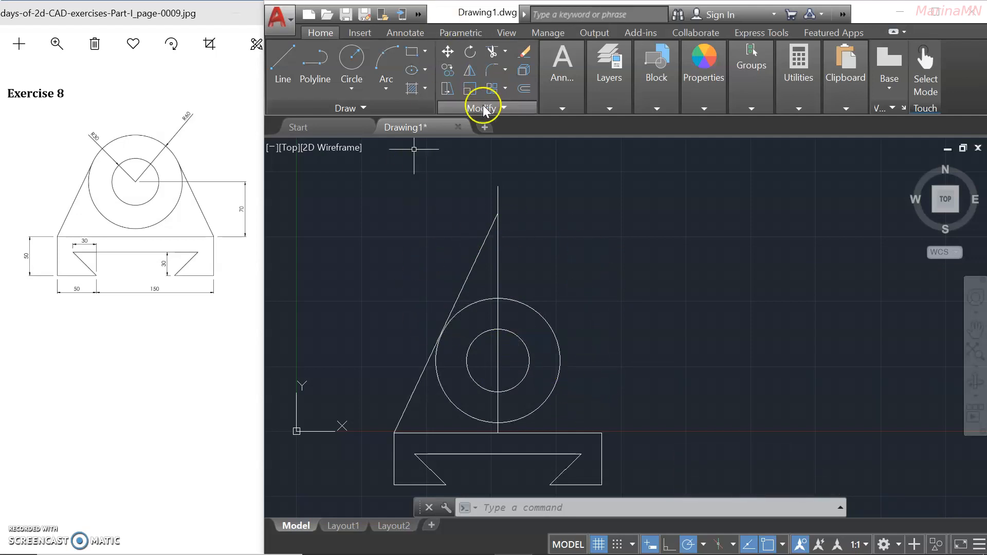
Mirror the slanted left side about the vertical centre line, keeping the original.
left_click(470, 72)
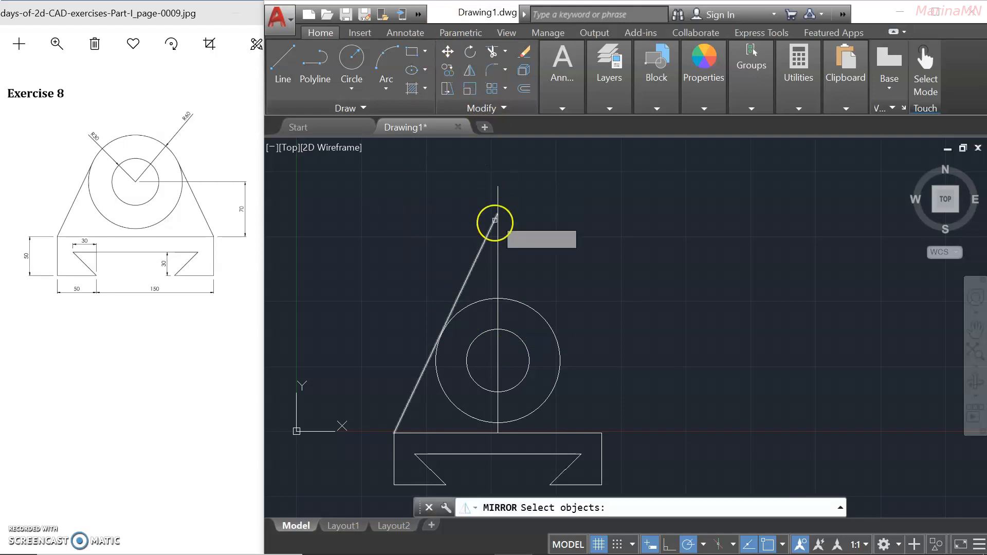
left_click(482, 250)
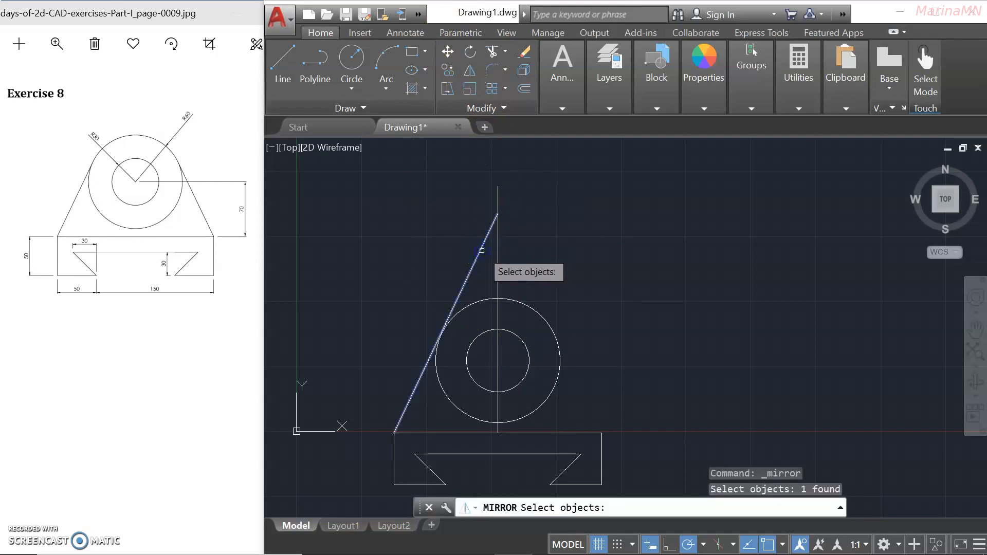
key("Return")
left_click(498, 188)
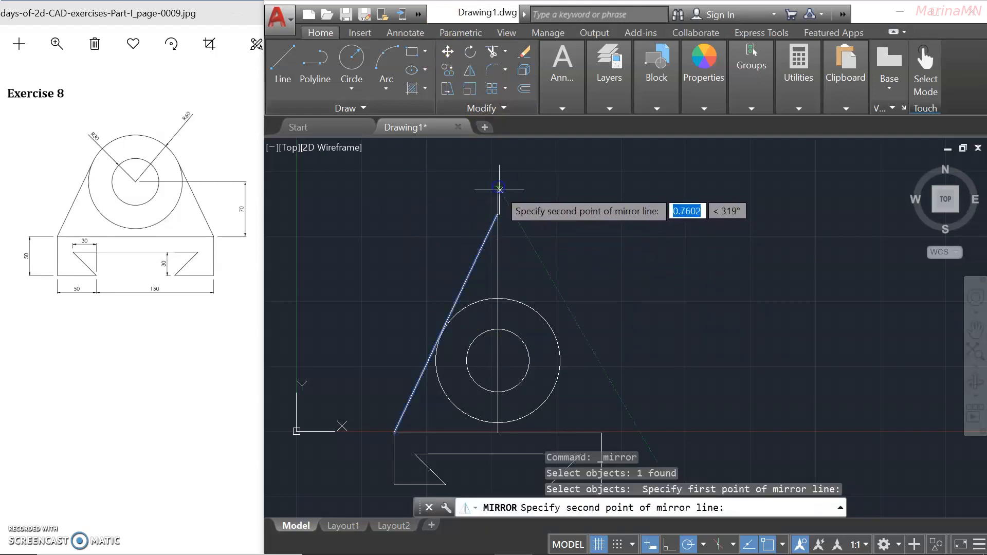
left_click(497, 364)
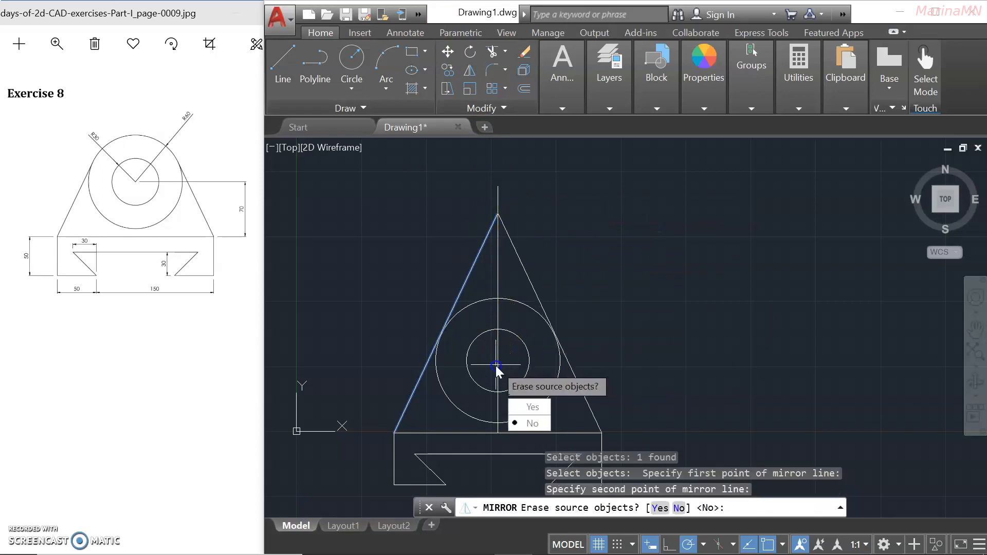
key("Return")
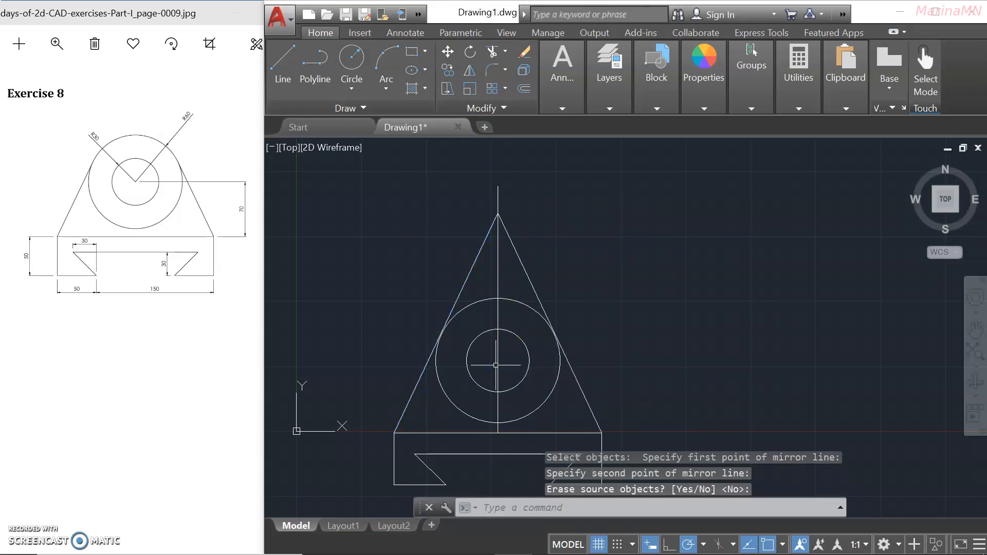
Erase the vertical line above the circles.
left_click(547, 306)
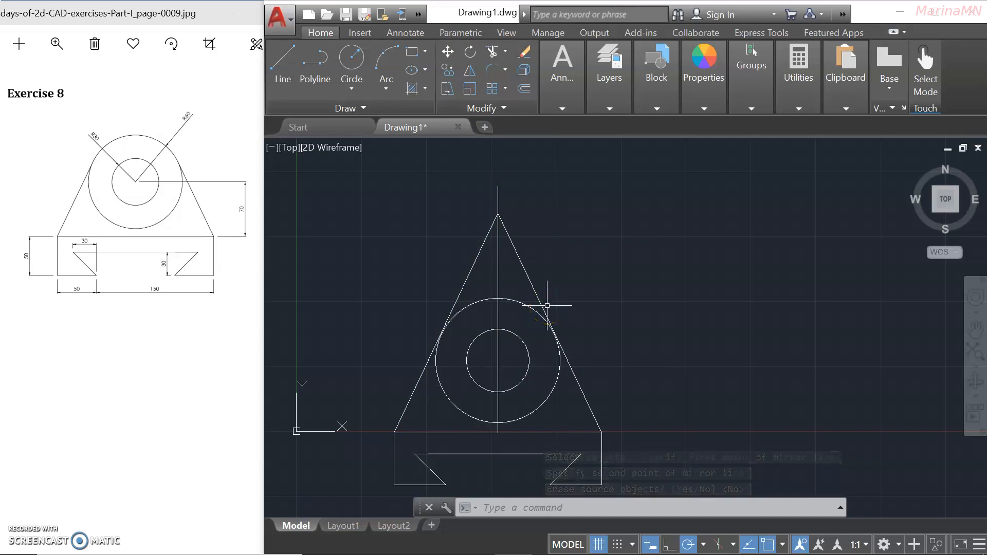
type("e")
key("Return")
left_click(494, 266)
right_click(516, 395)
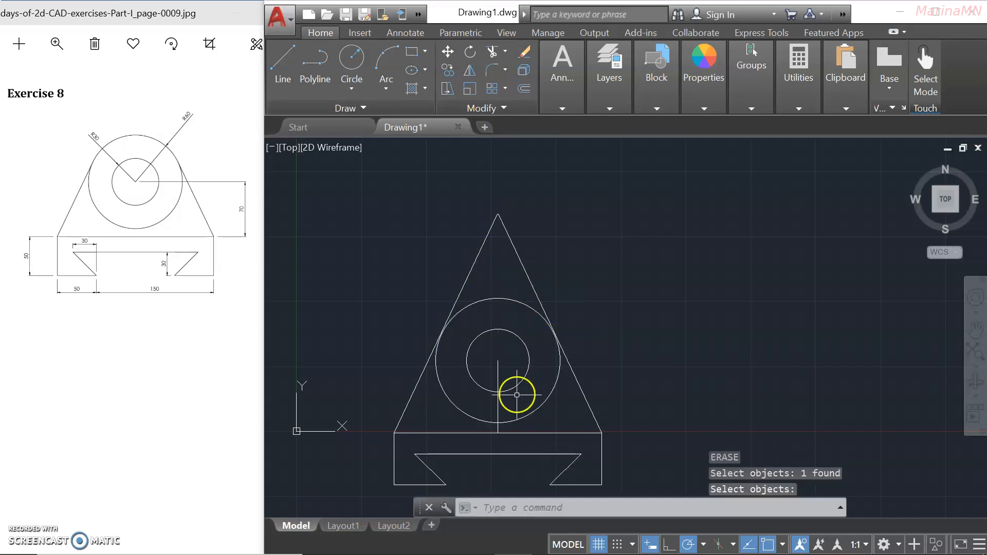
left_click(497, 376)
right_click(448, 345)
scroll(448, 346, "up", 4)
scroll(449, 306, "down", 4)
scroll(502, 254, "up", 6)
scroll(596, 341, "down", 7)
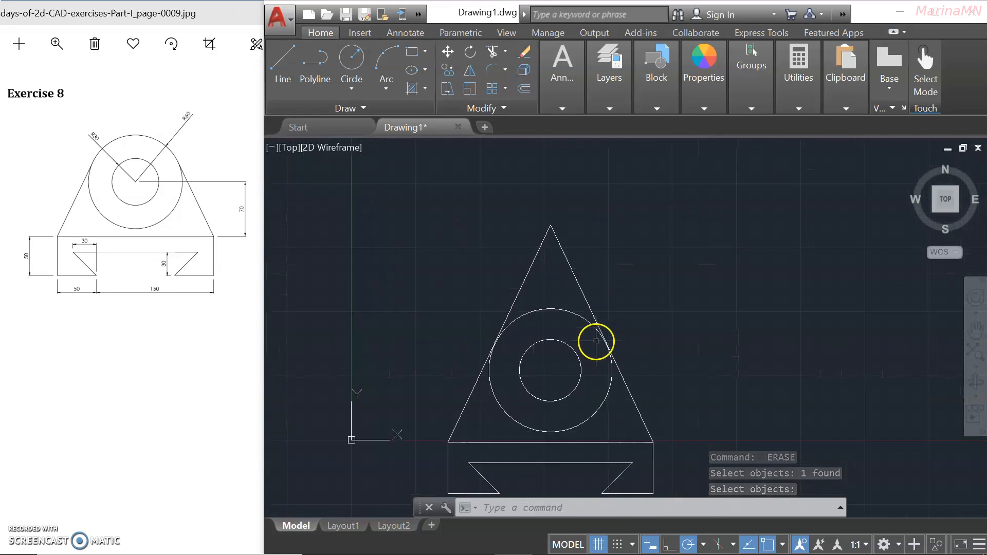
scroll(491, 350, "up", 5)
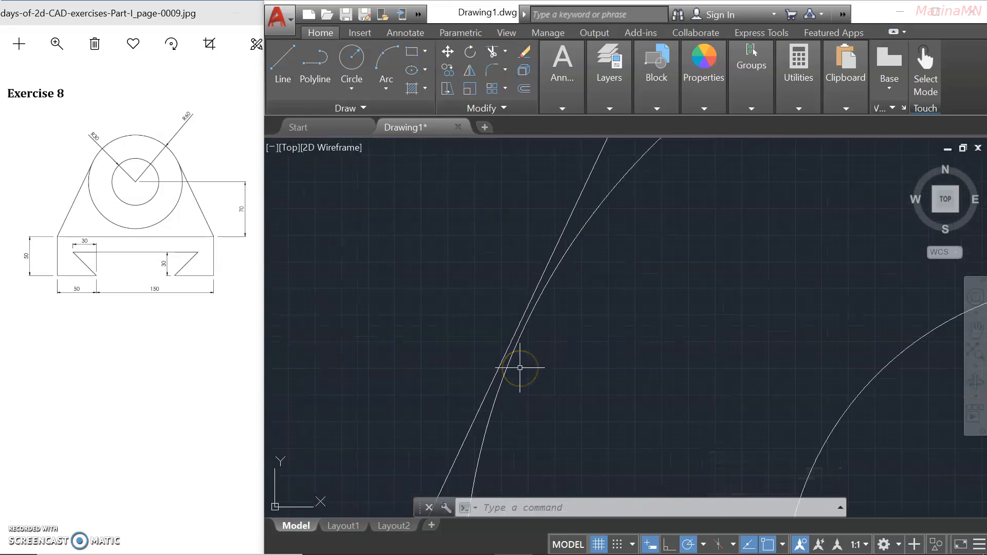
type("M")
scroll(520, 370, "down", 5)
key("Escape")
key("Escape")
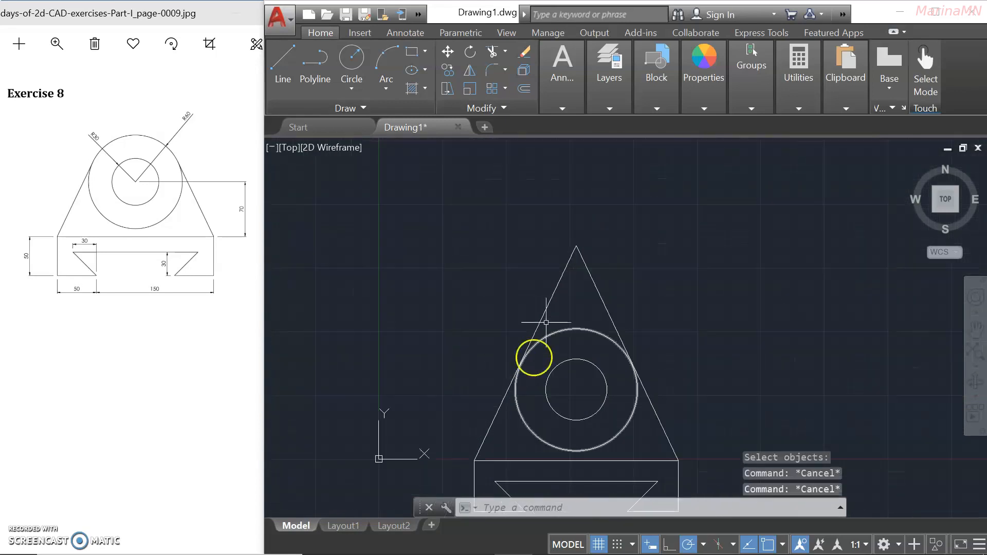
left_click(553, 287)
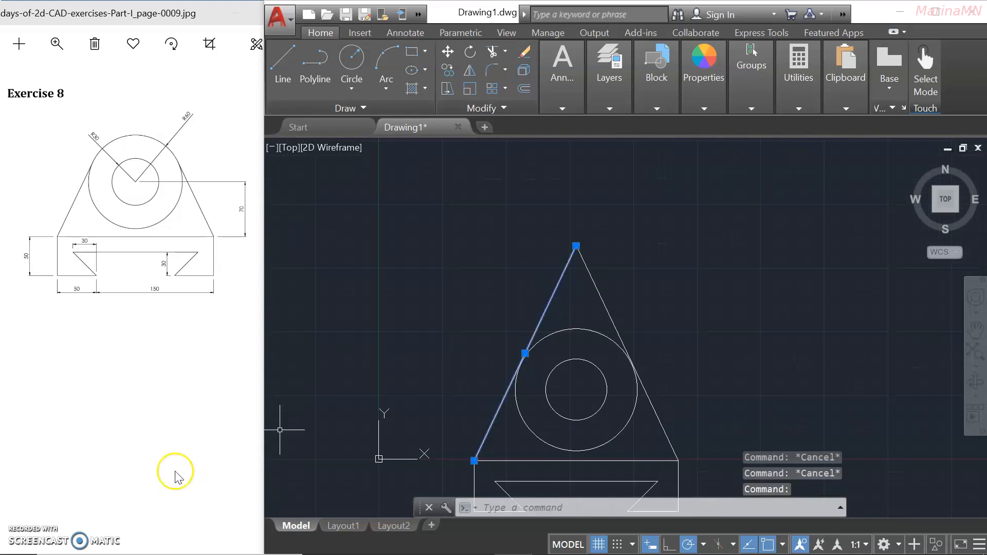
scroll(533, 374, "up", 5)
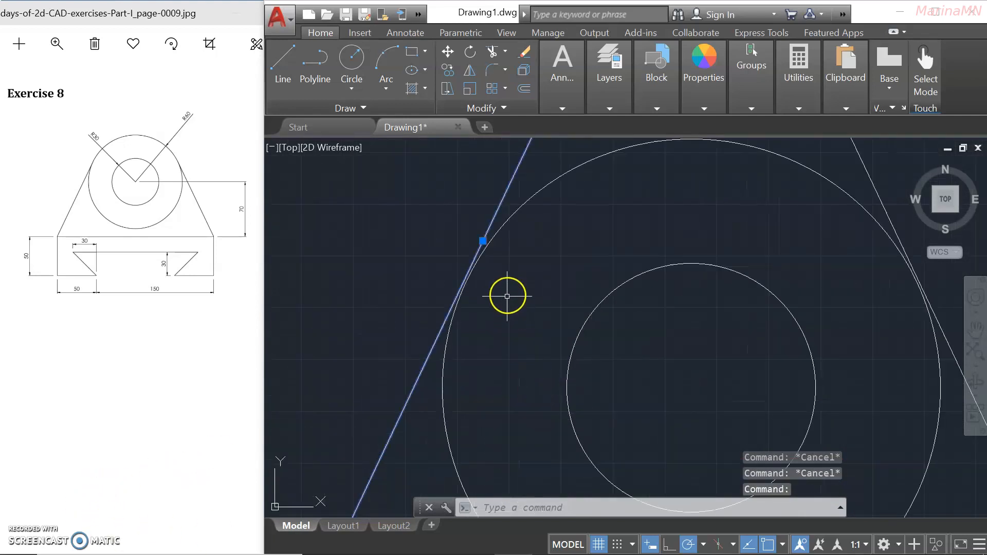
scroll(489, 315, "down", 5)
left_click(537, 191)
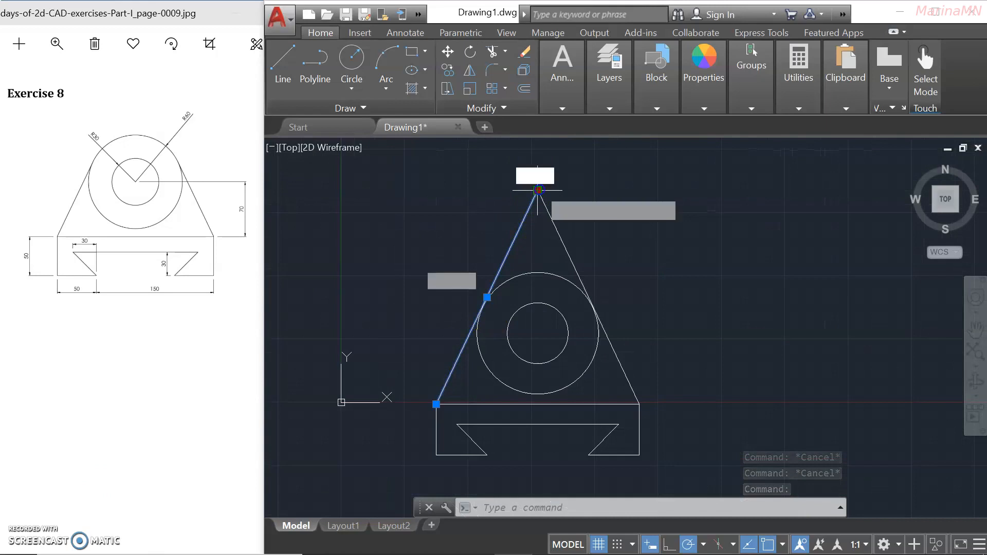
scroll(471, 295, "up", 5)
left_click(532, 284)
scroll(535, 286, "down", 5)
key("ctrl+z")
key("ctrl+z")
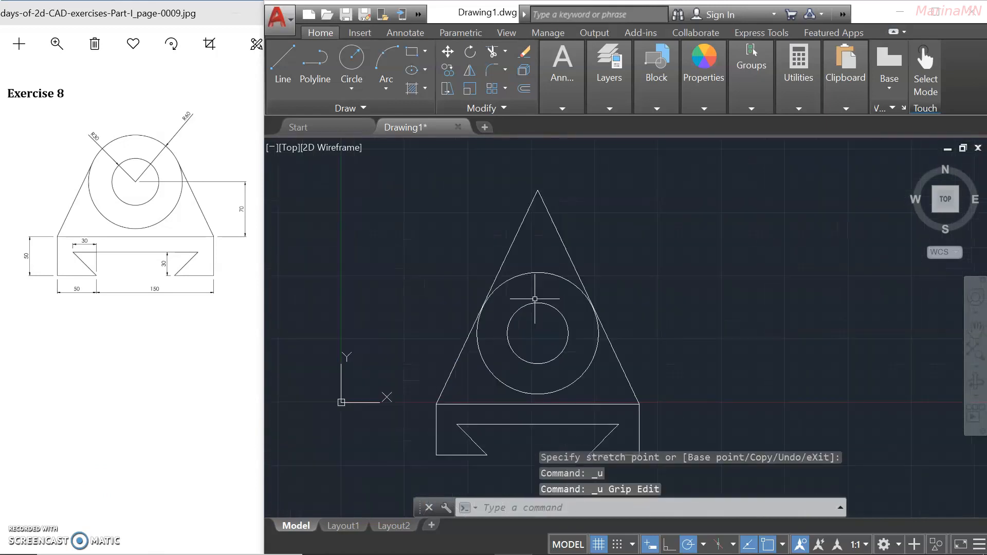
scroll(506, 290, "up", 5)
scroll(502, 258, "down", 5)
type("e")
key("Return")
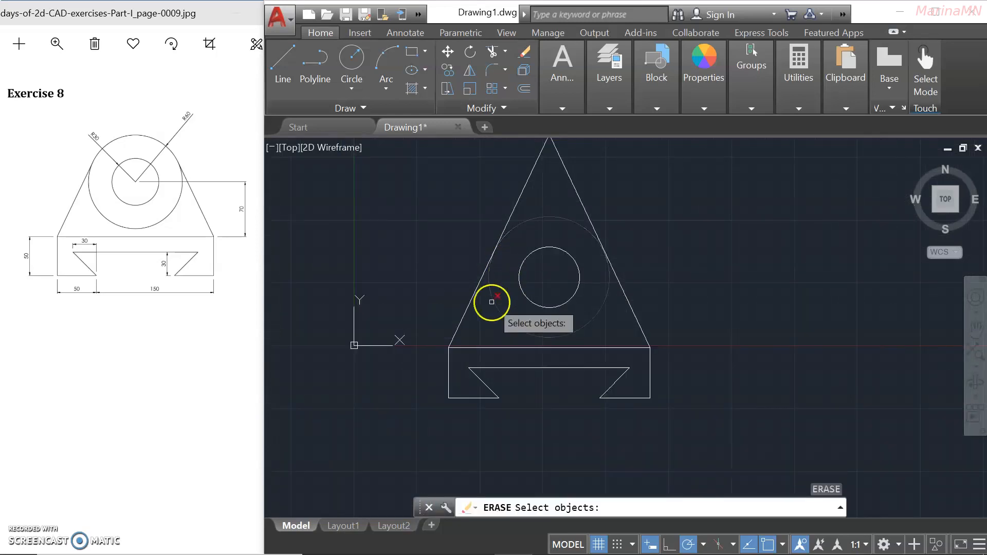
Erase the left triangle side and draw a new side from the base corner tangent to the large circle.
left_click(465, 312)
key("Return")
type("l")
key("Return")
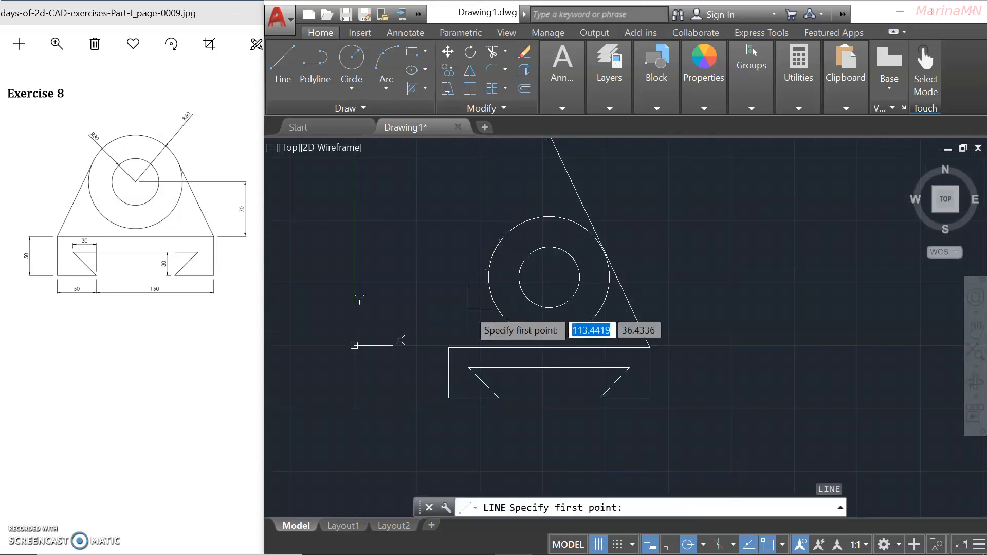
left_click(449, 348)
scroll(536, 123, "up", 2)
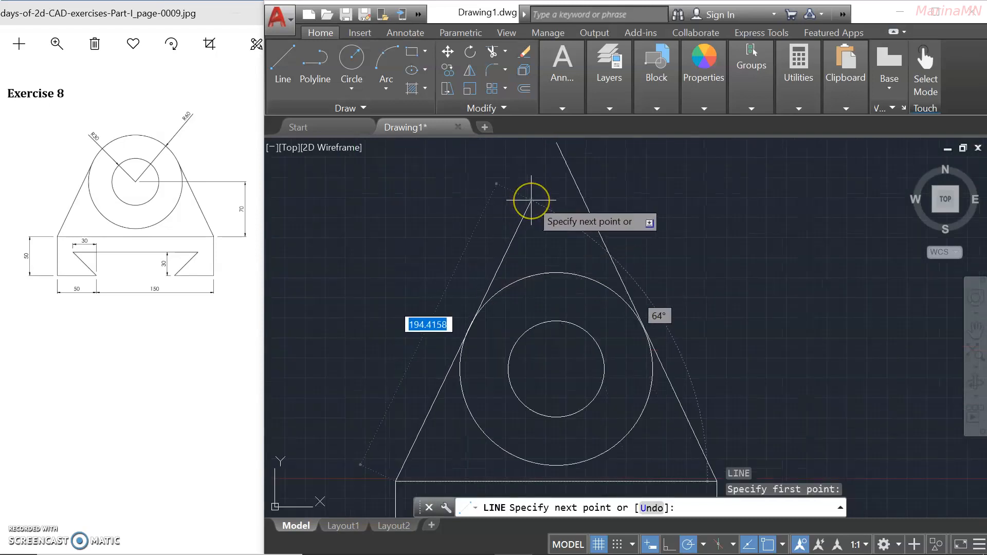
left_click(530, 201)
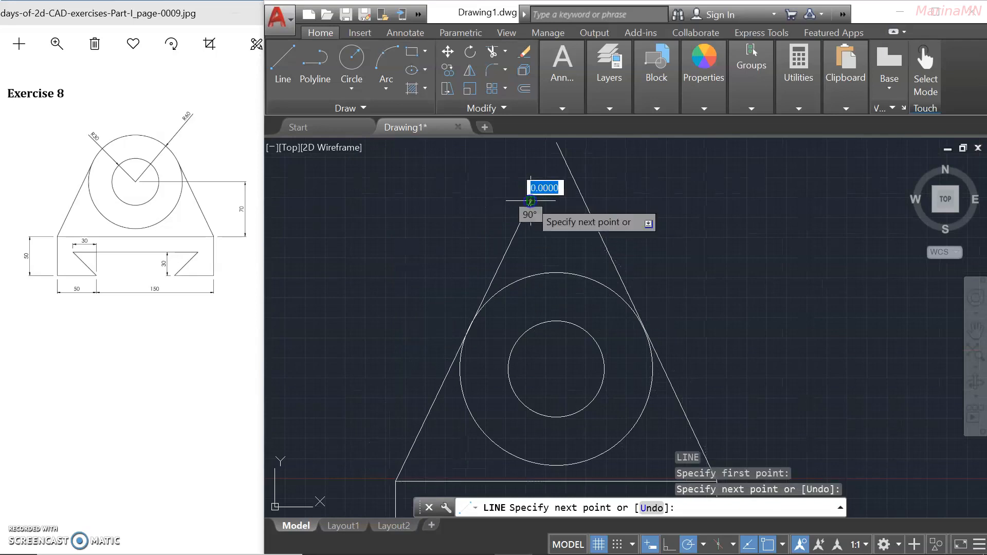
key("Return")
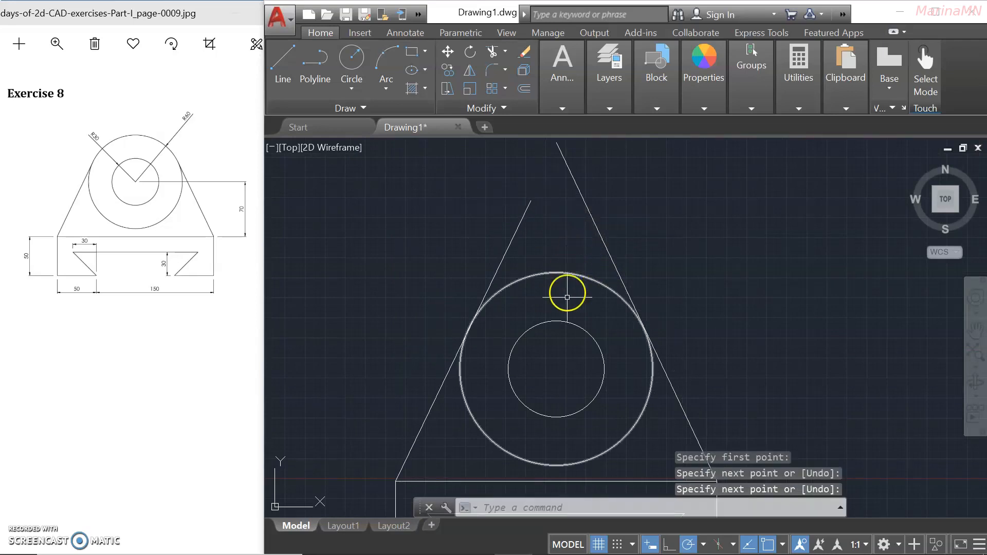
Draw a vertical centre line straight up from the circles' centre.
key("Return")
scroll(548, 360, "down", 4)
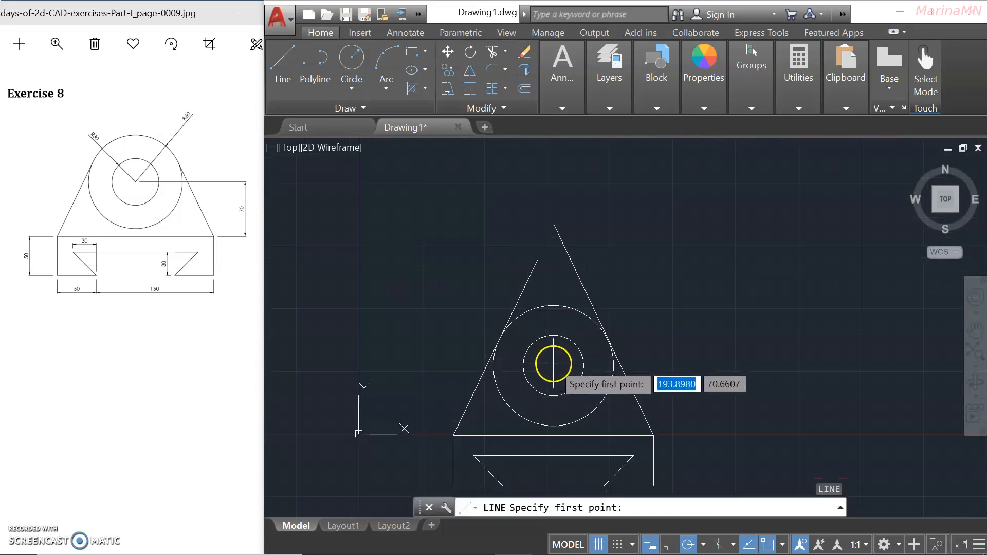
left_click(553, 364)
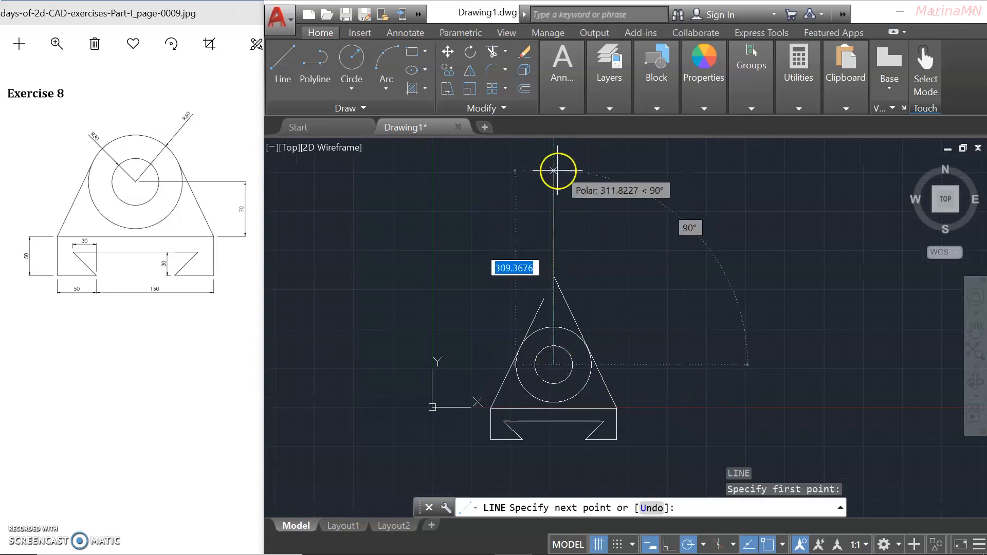
left_click(554, 172)
key("Return")
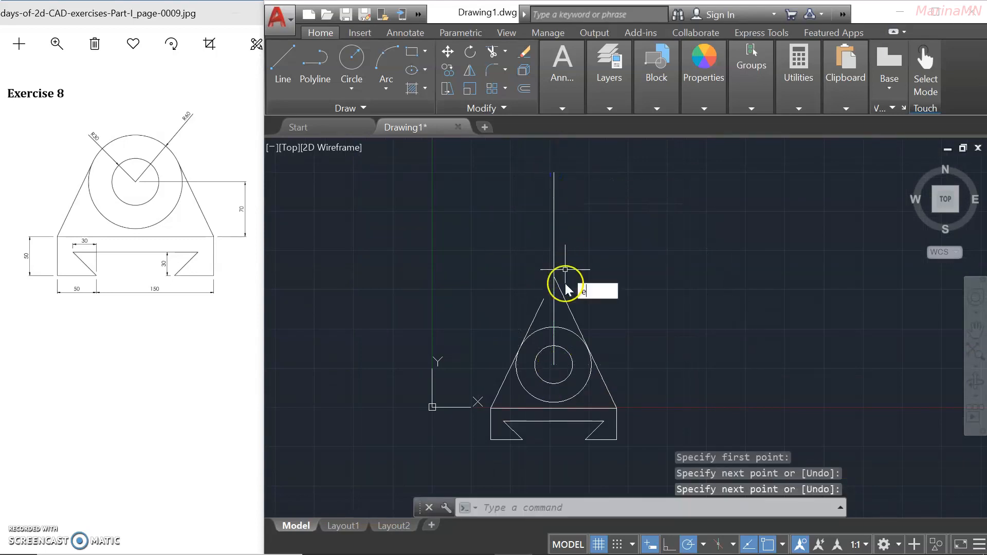
Erase the old right slanted side.
key("Return")
left_click(569, 307)
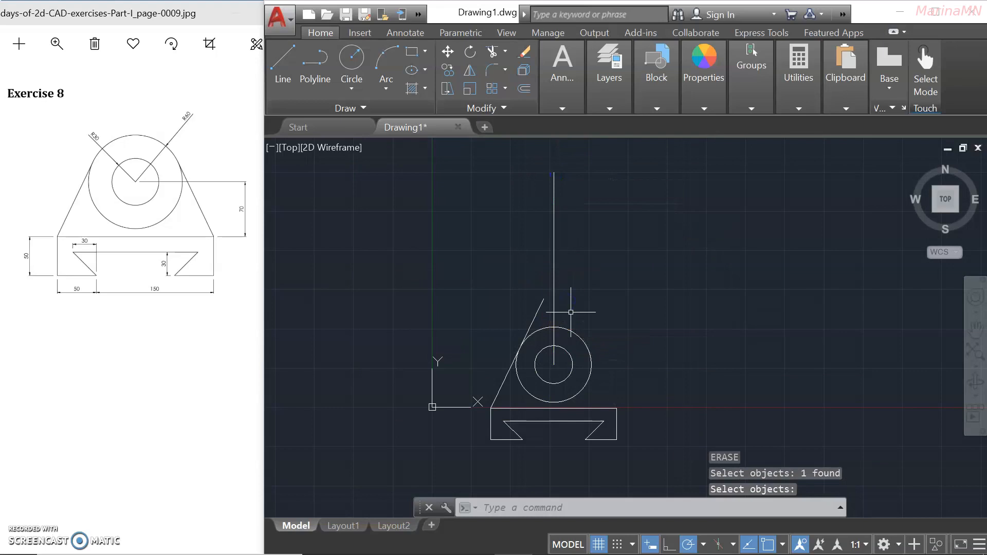
key("BackSpace")
Mirror the new left tangent side about the vertical centre line, keeping the original.
key("Return")
key("Escape")
key("Escape")
key("Escape")
left_click(554, 290)
type("mi")
key("Return")
left_click(533, 322)
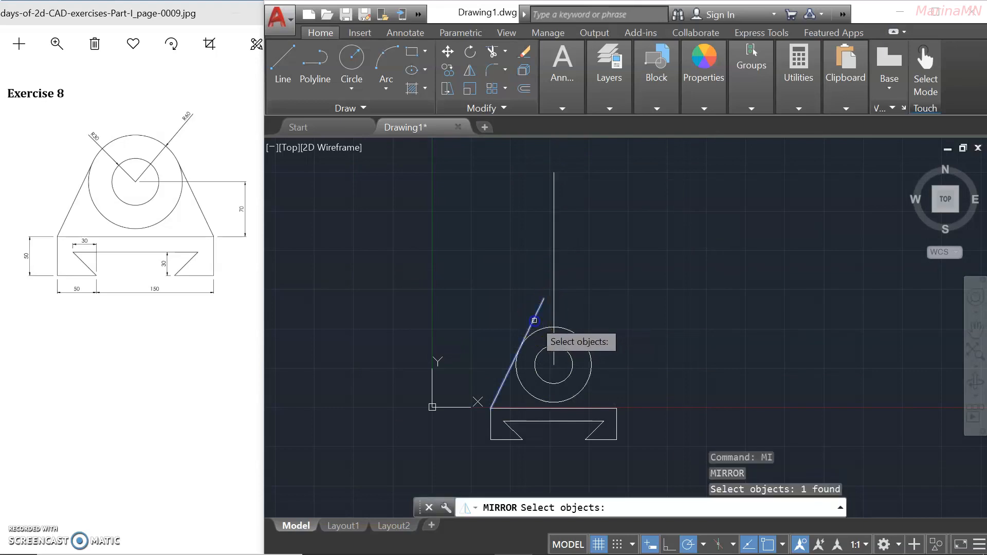
key("Return")
left_click(553, 173)
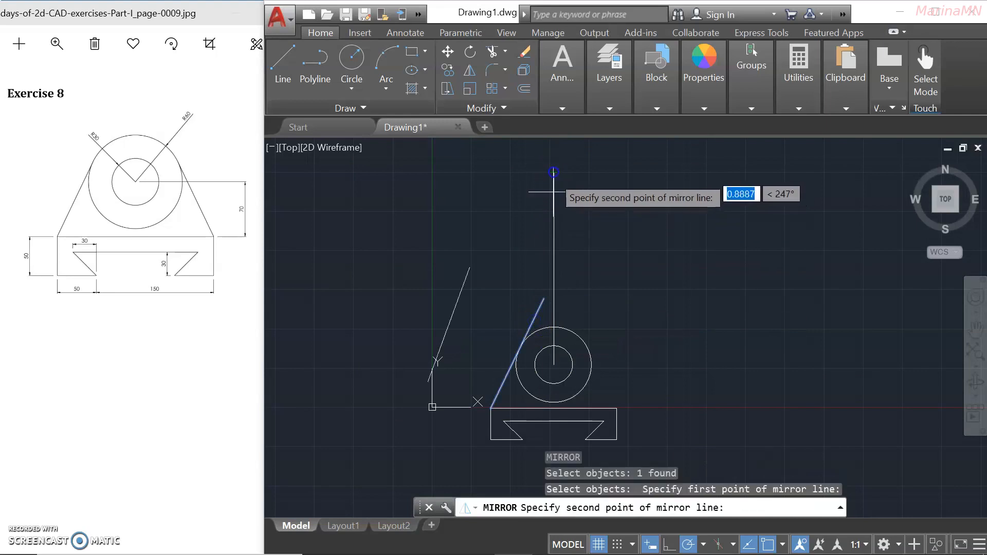
left_click(551, 365)
key("Return")
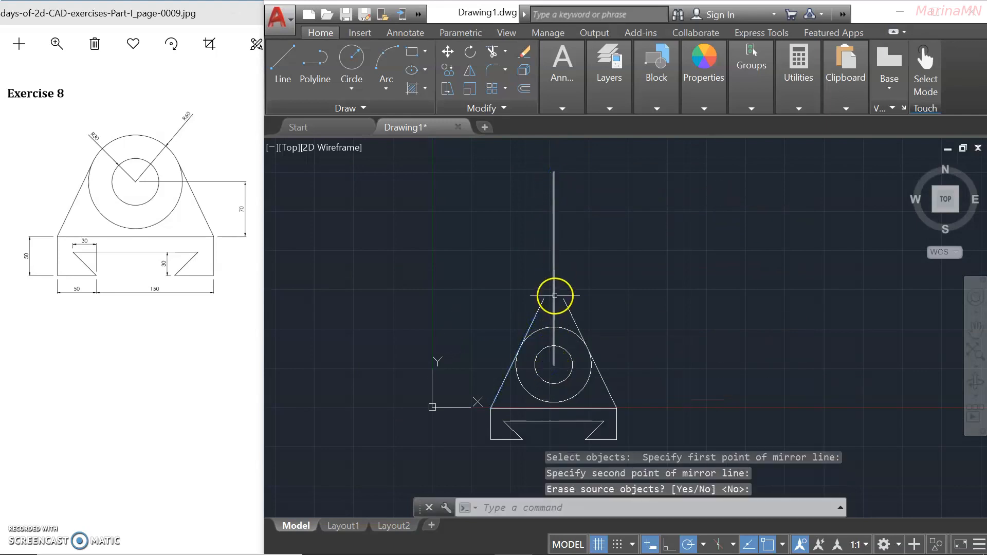
Erase the vertical centre line.
type("e")
key("Return")
left_click(552, 262)
key("Return")
scroll(546, 379, "up", 2)
scroll(480, 280, "up", 3)
Trim the left side above the circle using the large circle as cutting edge.
type("tr")
key("Return")
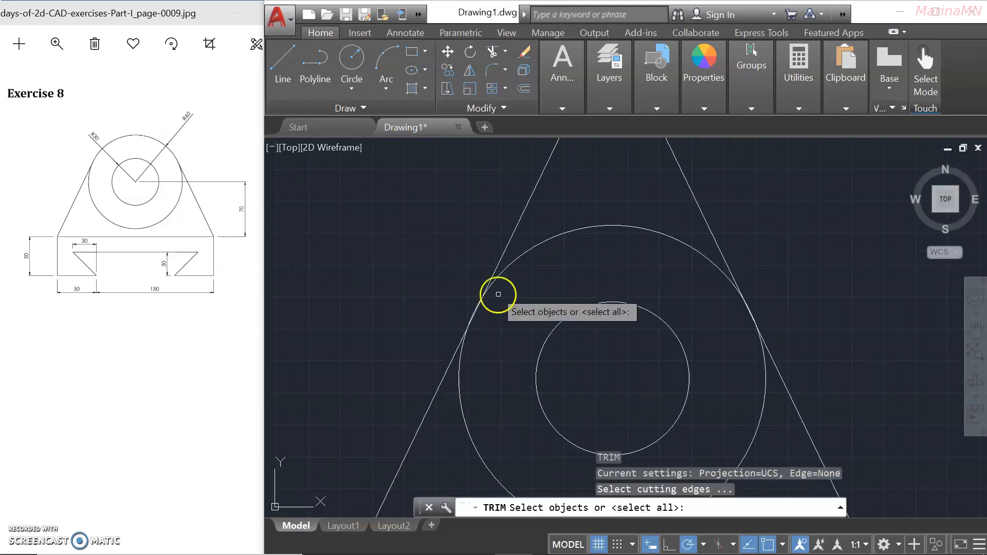
key("Escape")
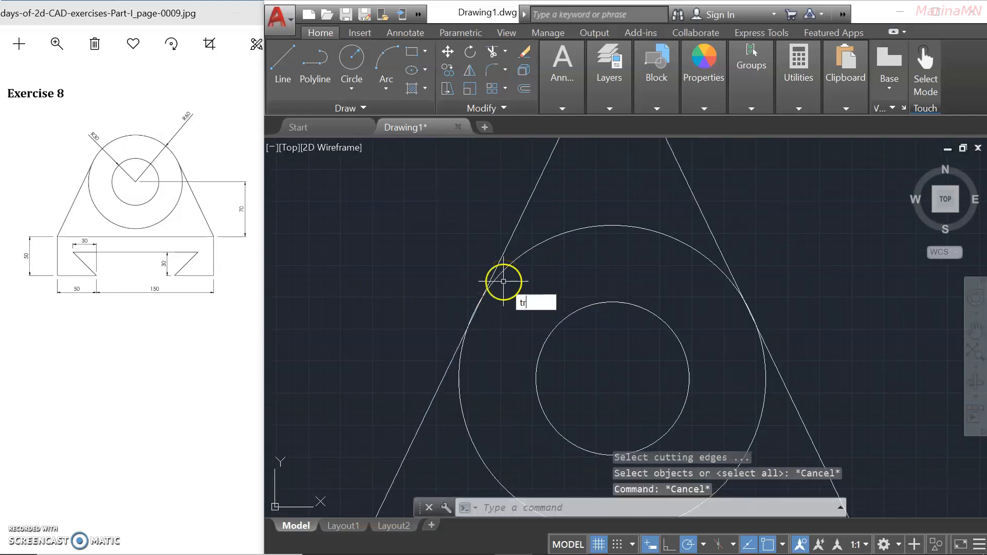
type("tr")
key("Return")
left_click(504, 272)
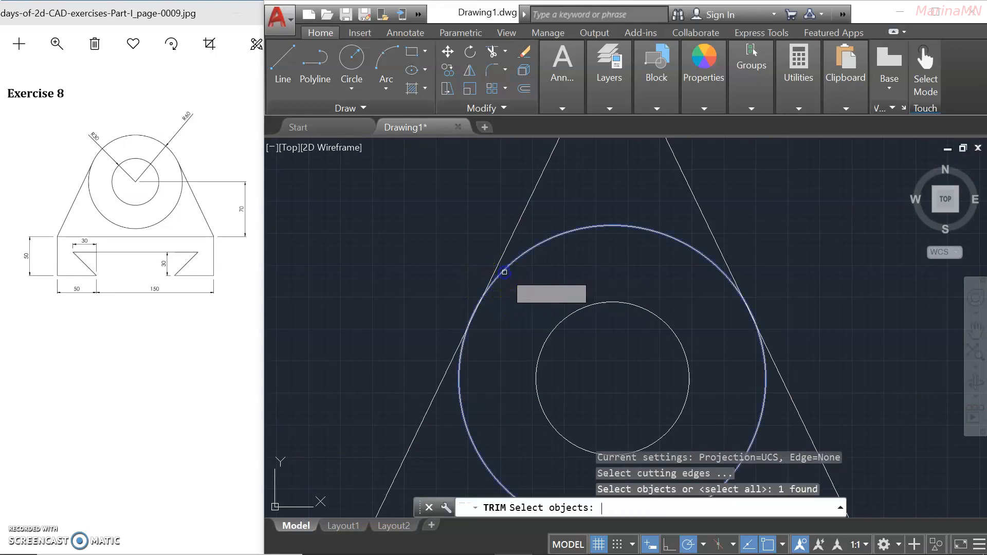
key("Return")
left_click(497, 264)
key("Return")
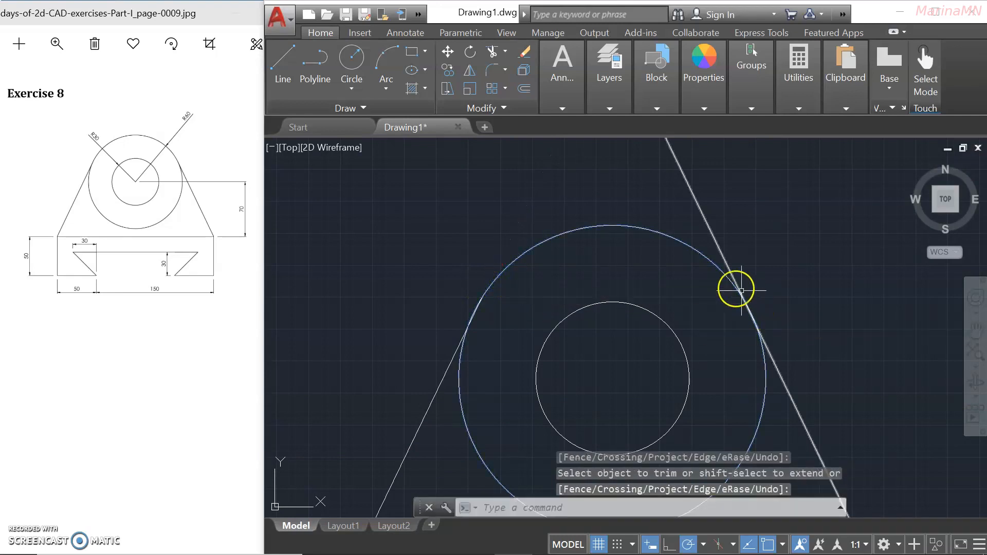
Trim the right side above the circle using the large circle as cutting edge.
key("Return")
left_click(722, 273)
key("Return")
left_click(720, 248)
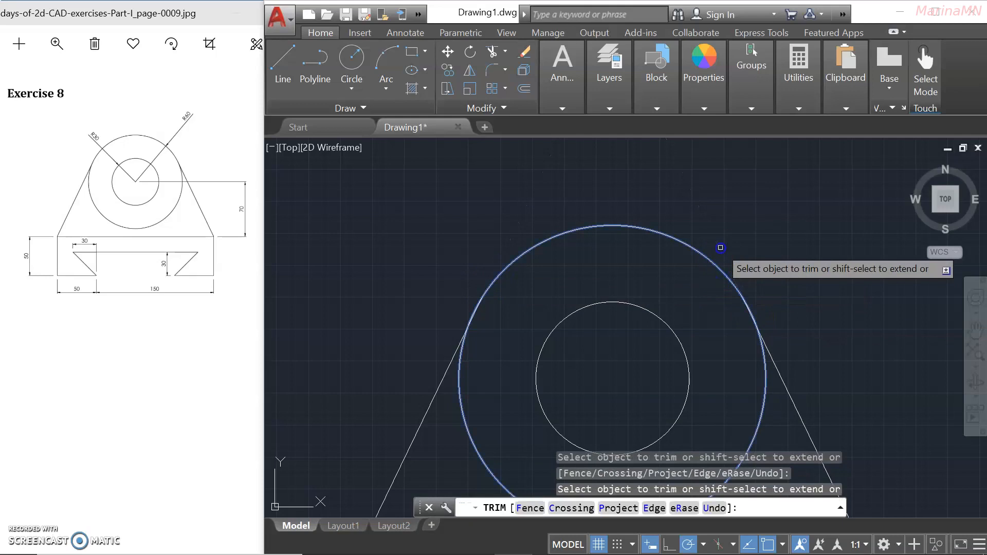
right_click(486, 364)
scroll(458, 331, "up", 5)
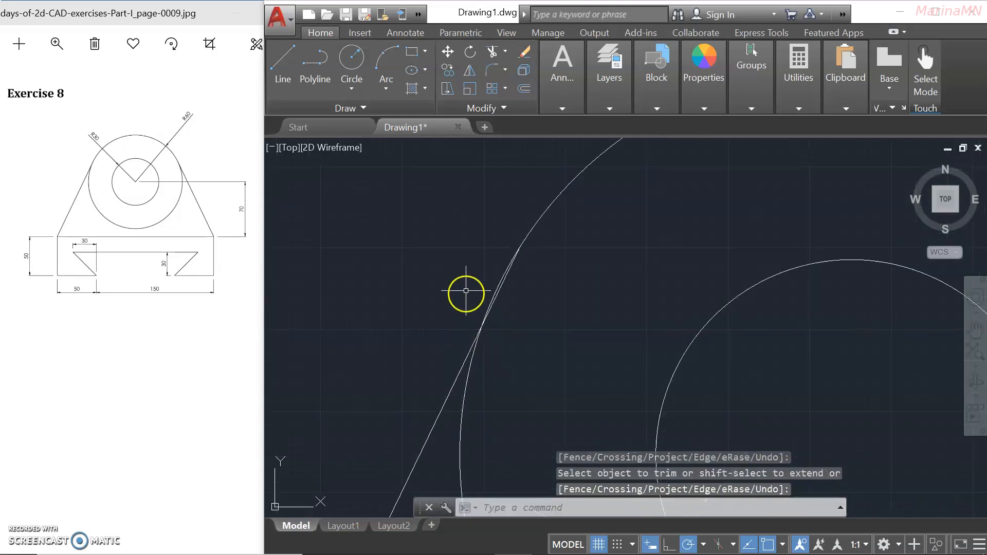
Try a further trim against the left tangent side, then cancel and centre the finished part.
key("Return")
left_click(524, 321)
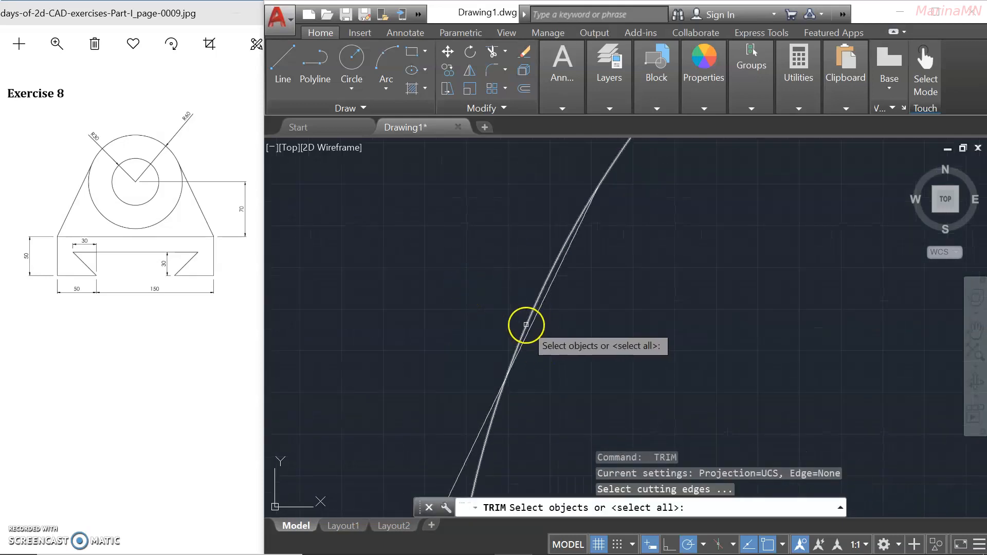
key("Return")
left_click(529, 330)
left_click(530, 330)
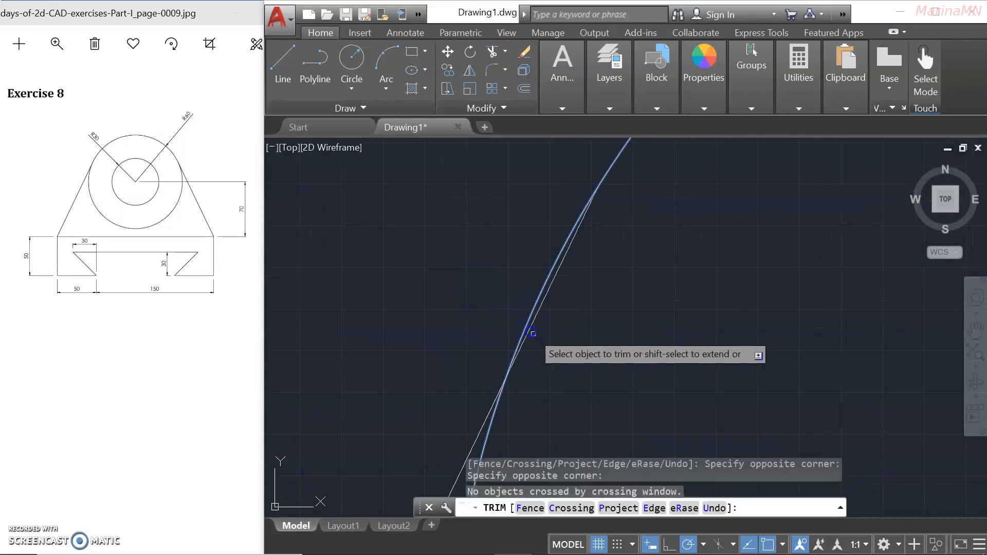
scroll(517, 324, "down", 3)
scroll(676, 364, "down", 3)
scroll(588, 311, "up", 8)
scroll(600, 282, "down", 8)
key("Return")
key("Escape")
scroll(637, 264, "up", 6)
mouse_move(641, 297)
middle_mouse_down()
mouse_move(694, 256)
mouse_move(716, 281)
middle_mouse_up()
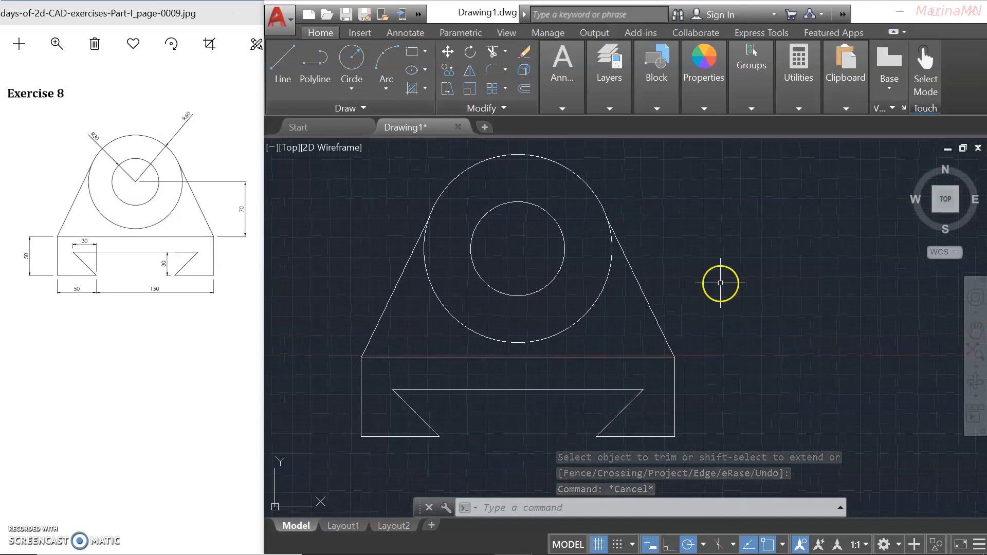